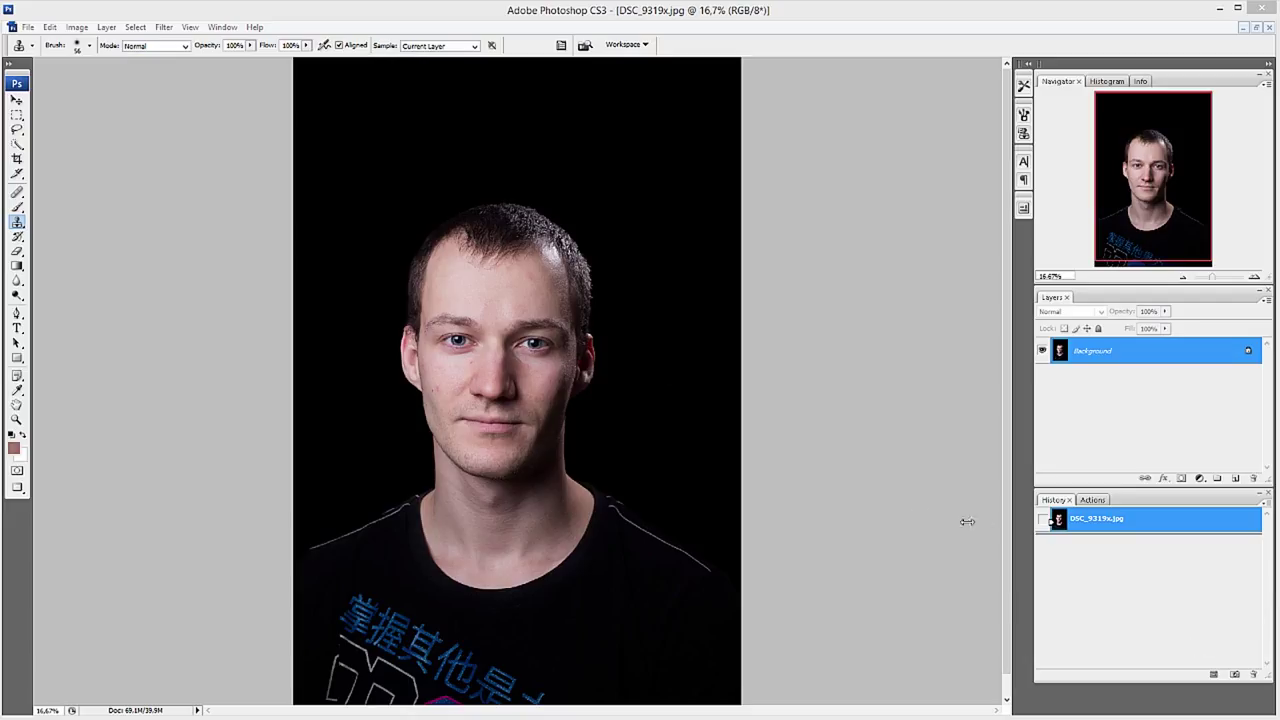
Show the Actions panel with the Sejas ada action and Ādas apstrāde set collapsed.
{"action": "left_click", "coordinate": [1091, 500]}
{"action": "left_click", "coordinate": [1080, 514]}
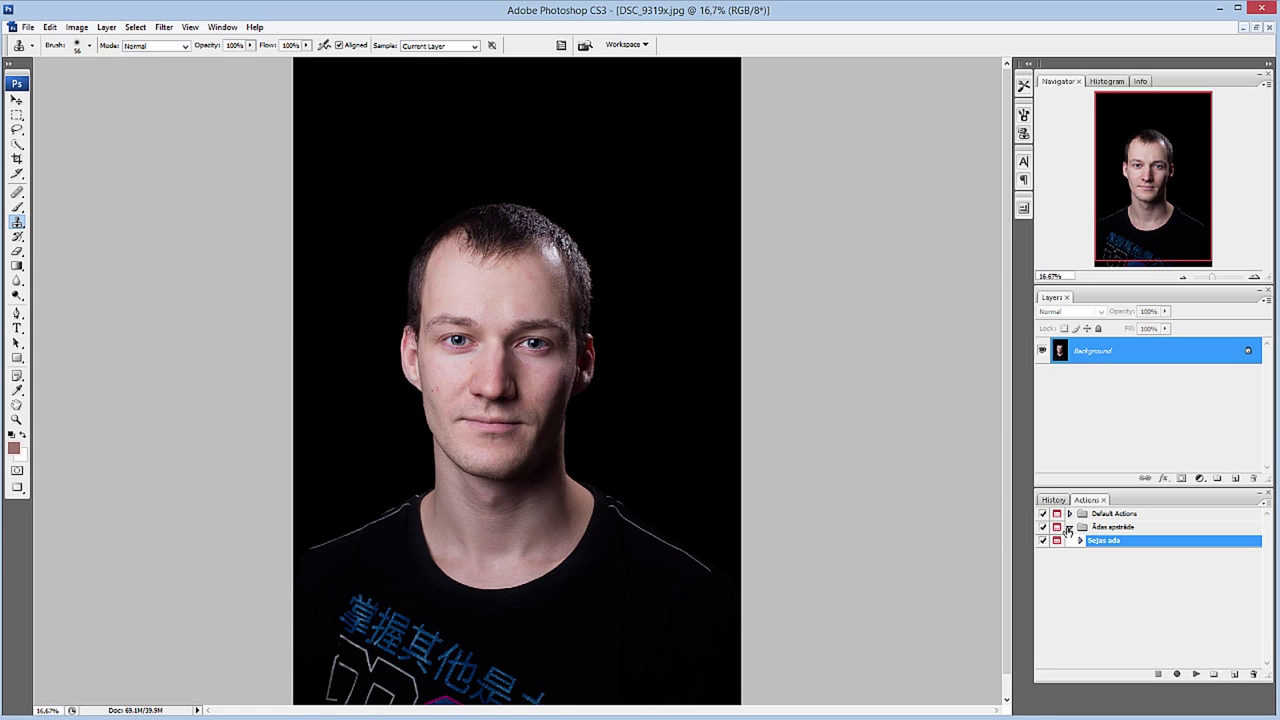
{"action": "left_click", "coordinate": [1069, 527]}
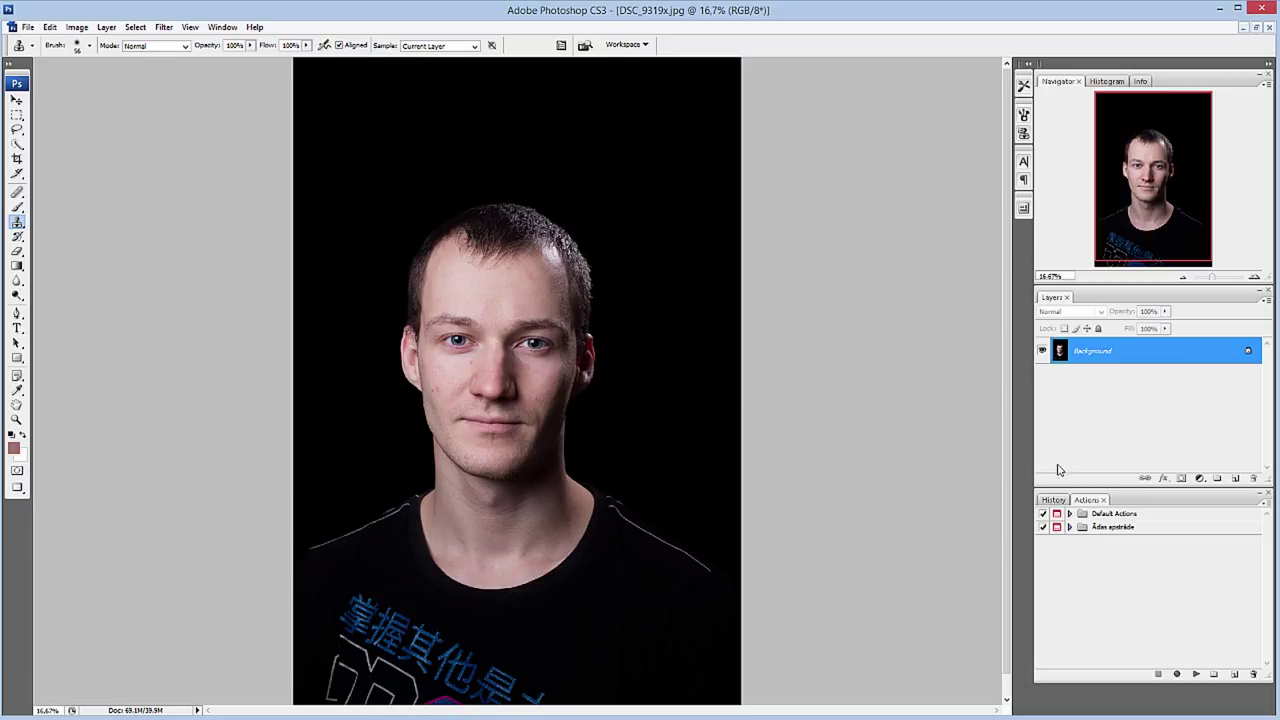
Duplicate the Background layer as a new layer named 'krasas'.
{"action": "right_click", "coordinate": [1110, 360]}
{"action": "left_click", "coordinate": [1140, 381]}
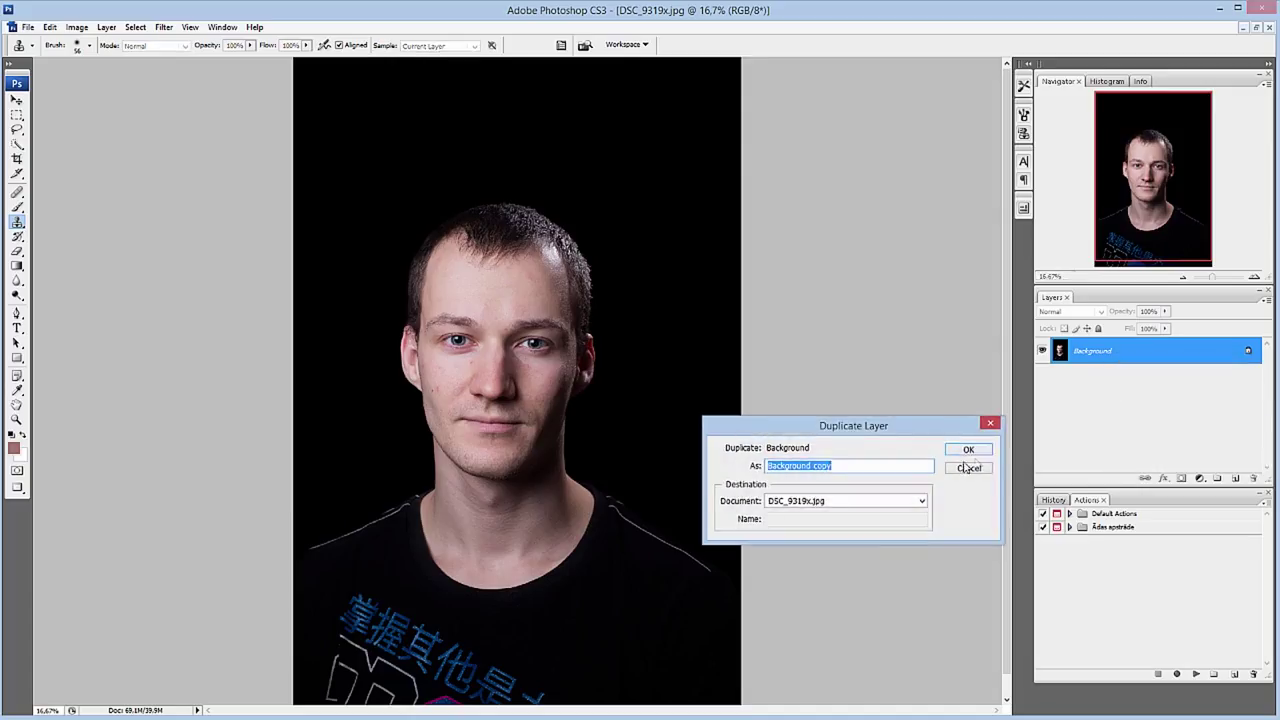
{"action": "type", "text": "kra"}
{"action": "type", "text": "sas"}
{"action": "key", "text": "Return"}
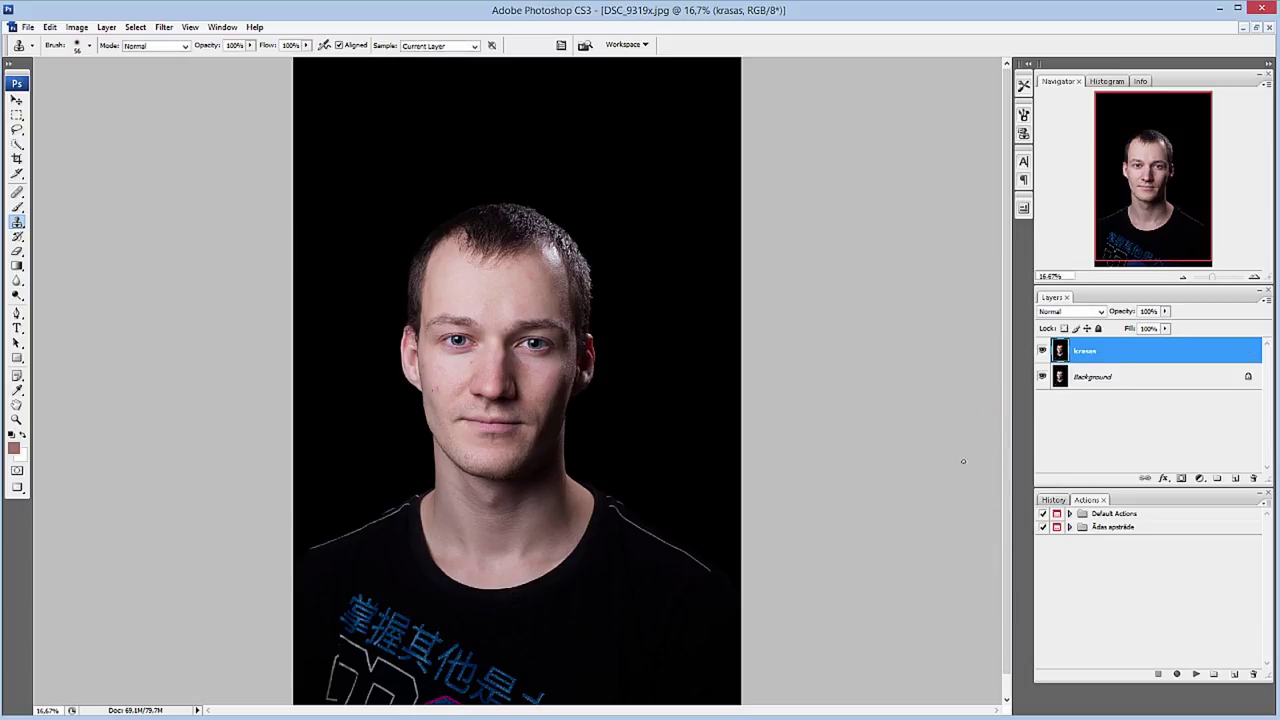
Duplicate the krasas layer as a new layer named 'teksturam'.
{"action": "right_click", "coordinate": [1172, 352]}
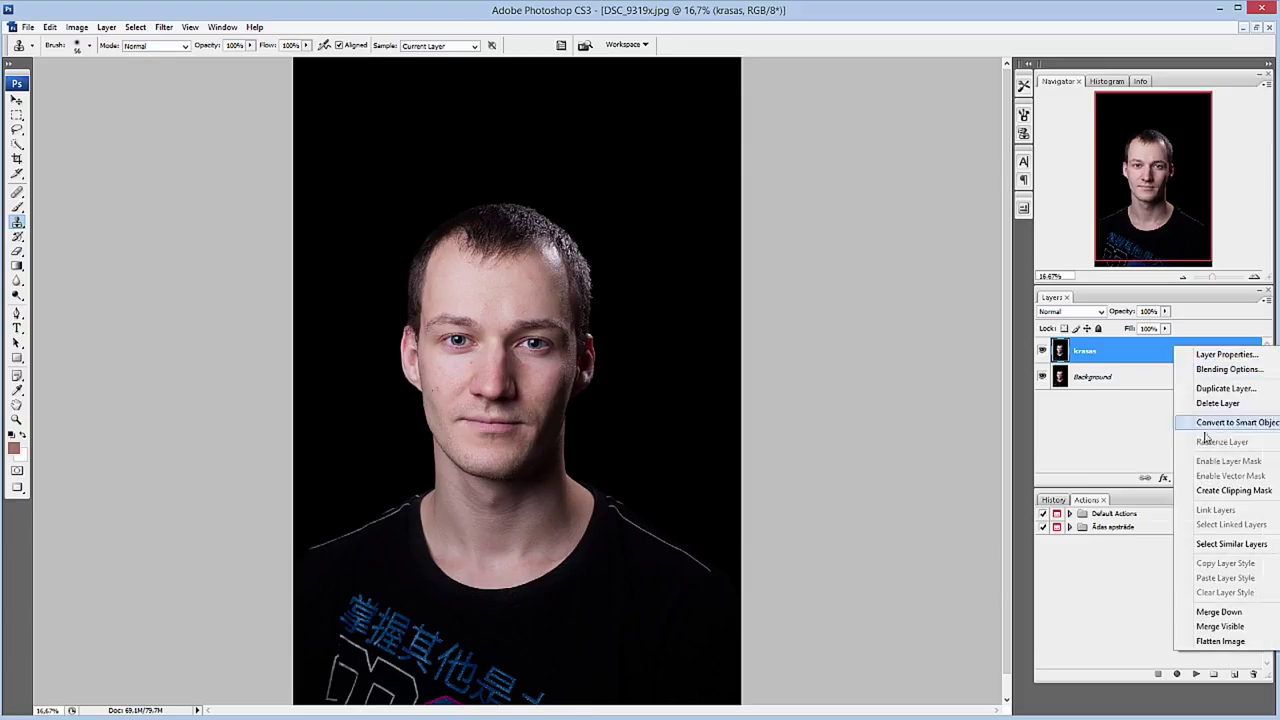
{"action": "left_click", "coordinate": [1232, 395]}
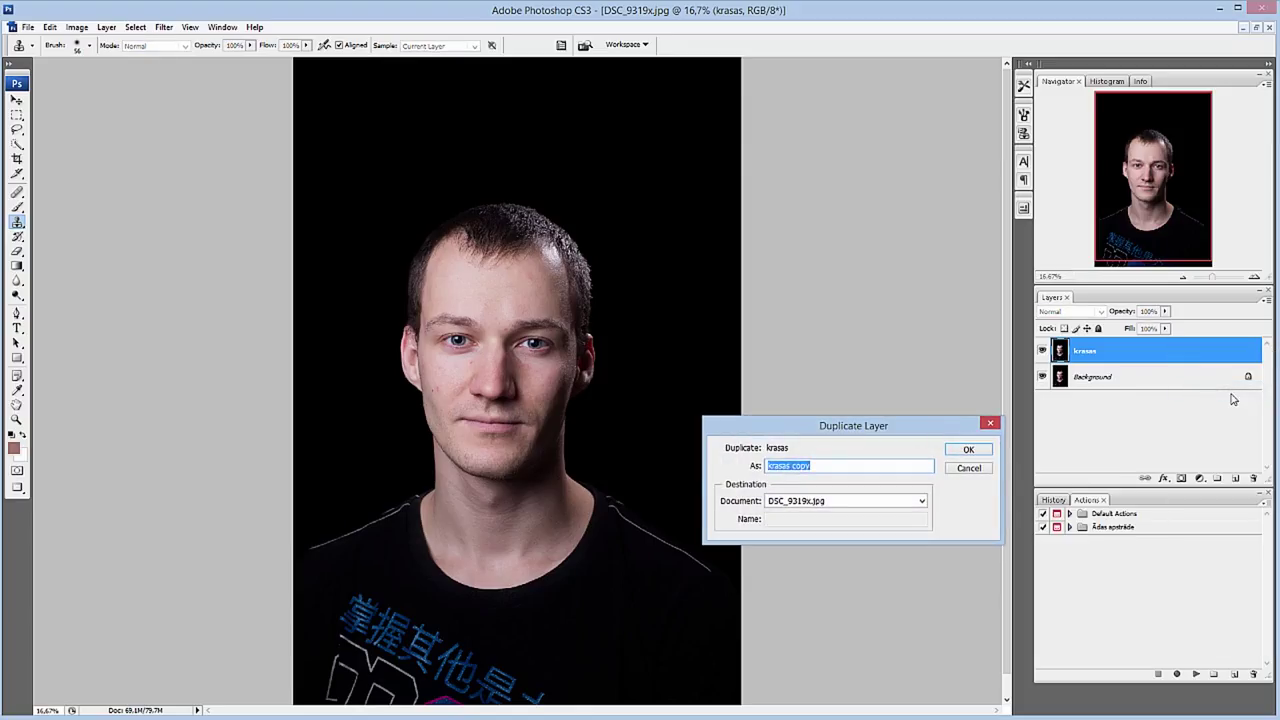
{"action": "type", "text": "teksturam"}
{"action": "key", "text": "Return"}
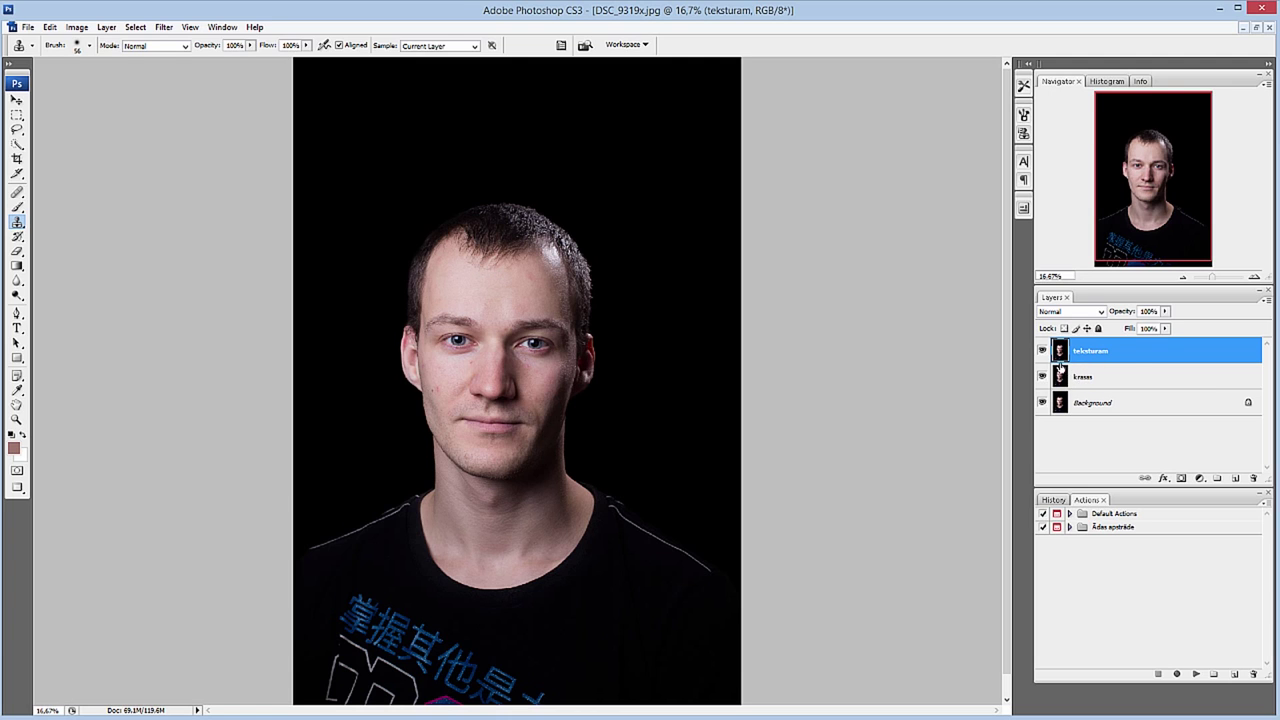
Give krasas an 11.1 px Gaussian Blur with teksturam hidden, then reselect visible teksturam.
{"action": "left_click", "coordinate": [1043, 351]}
{"action": "left_click", "coordinate": [1062, 377]}
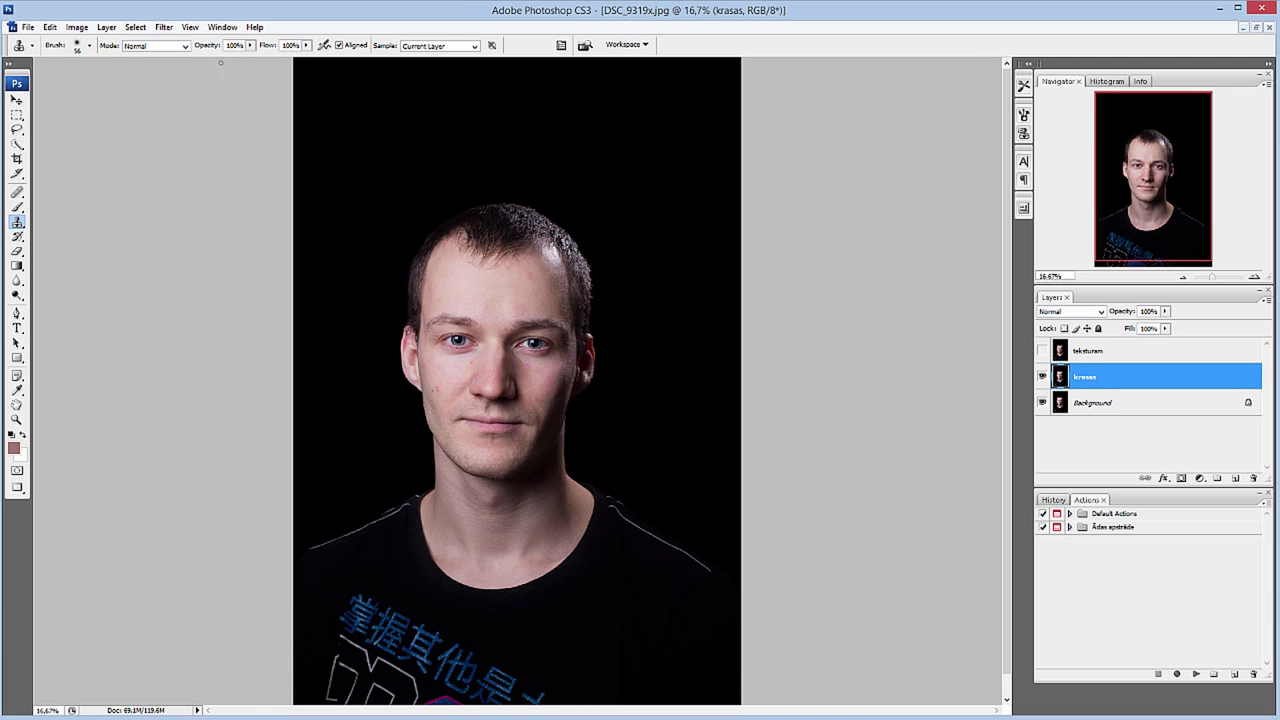
{"action": "left_click", "coordinate": [163, 27]}
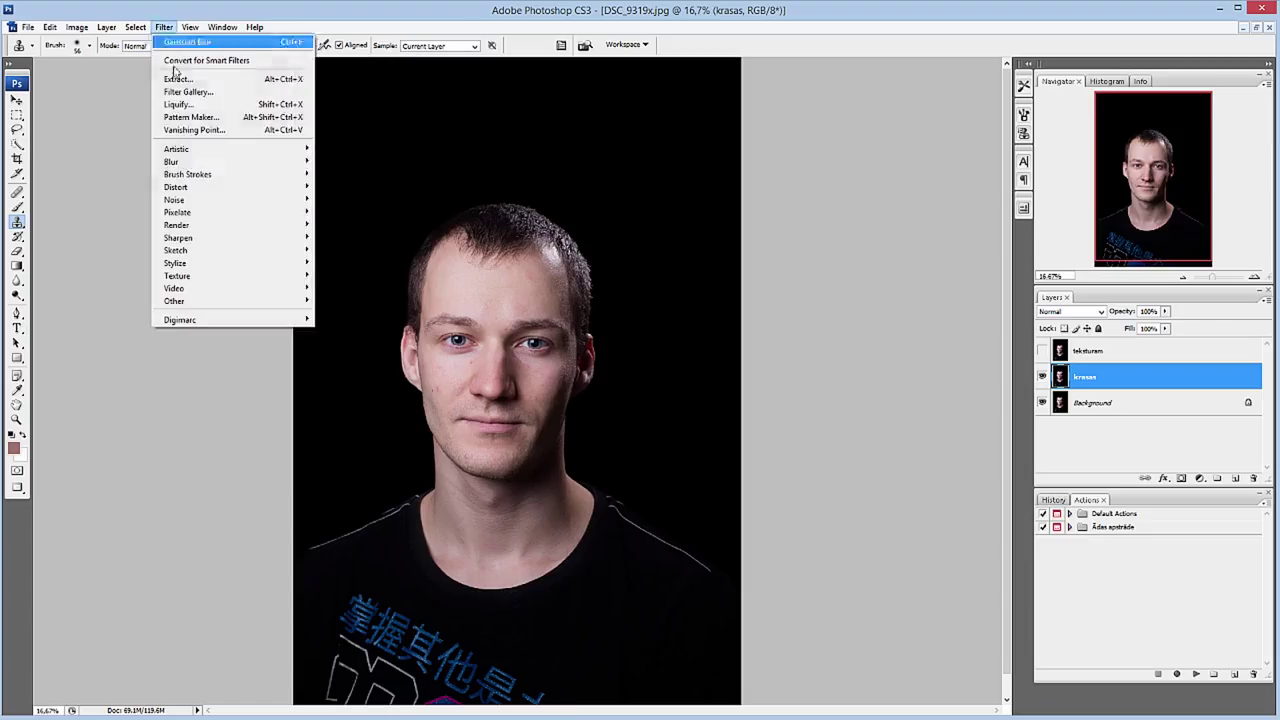
{"action": "left_click", "coordinate": [400, 211]}
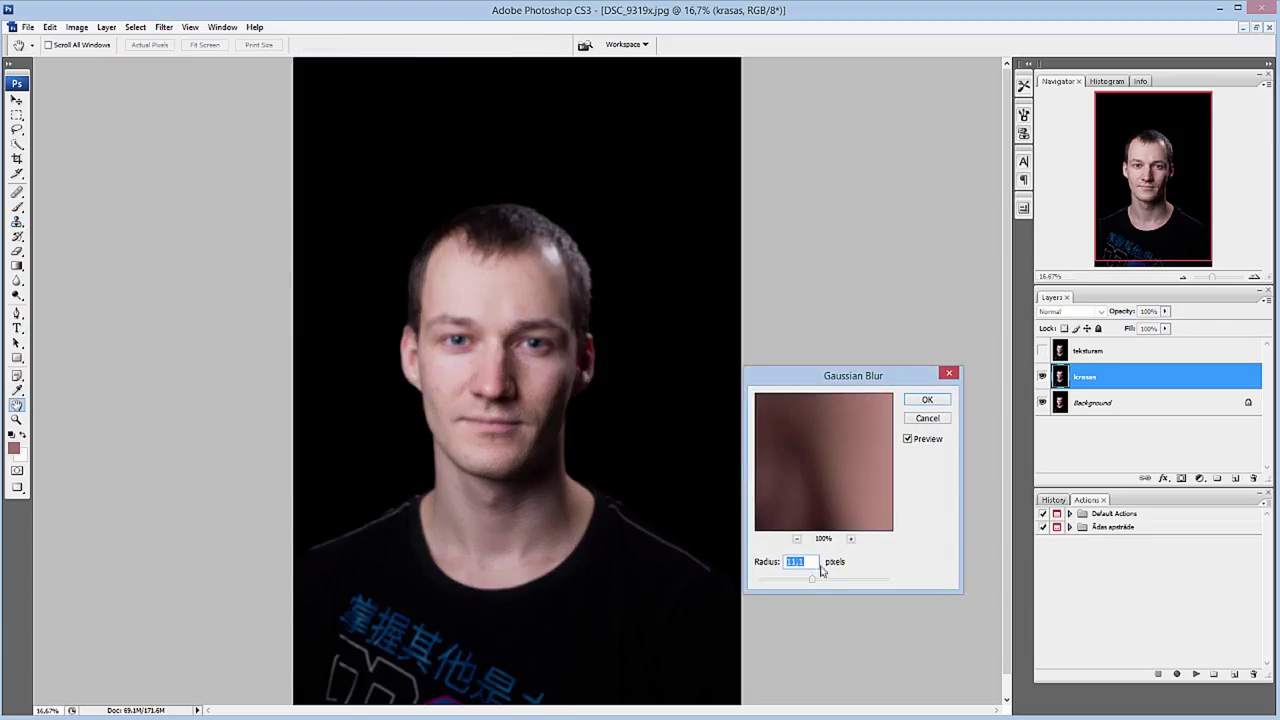
{"action": "left_click_drag", "start_coordinate": [862, 498], "coordinate": [780, 482]}
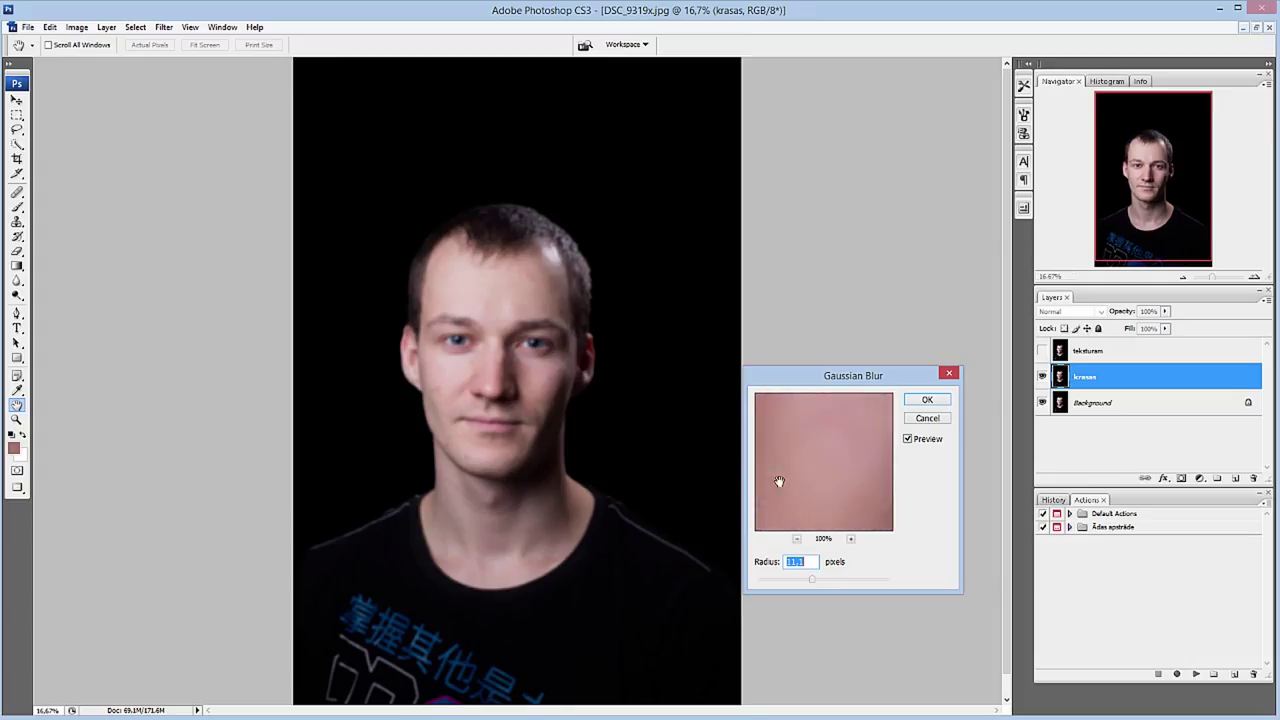
{"action": "left_click", "coordinate": [928, 400]}
{"action": "key", "text": "s"}
{"action": "left_click", "coordinate": [1042, 350]}
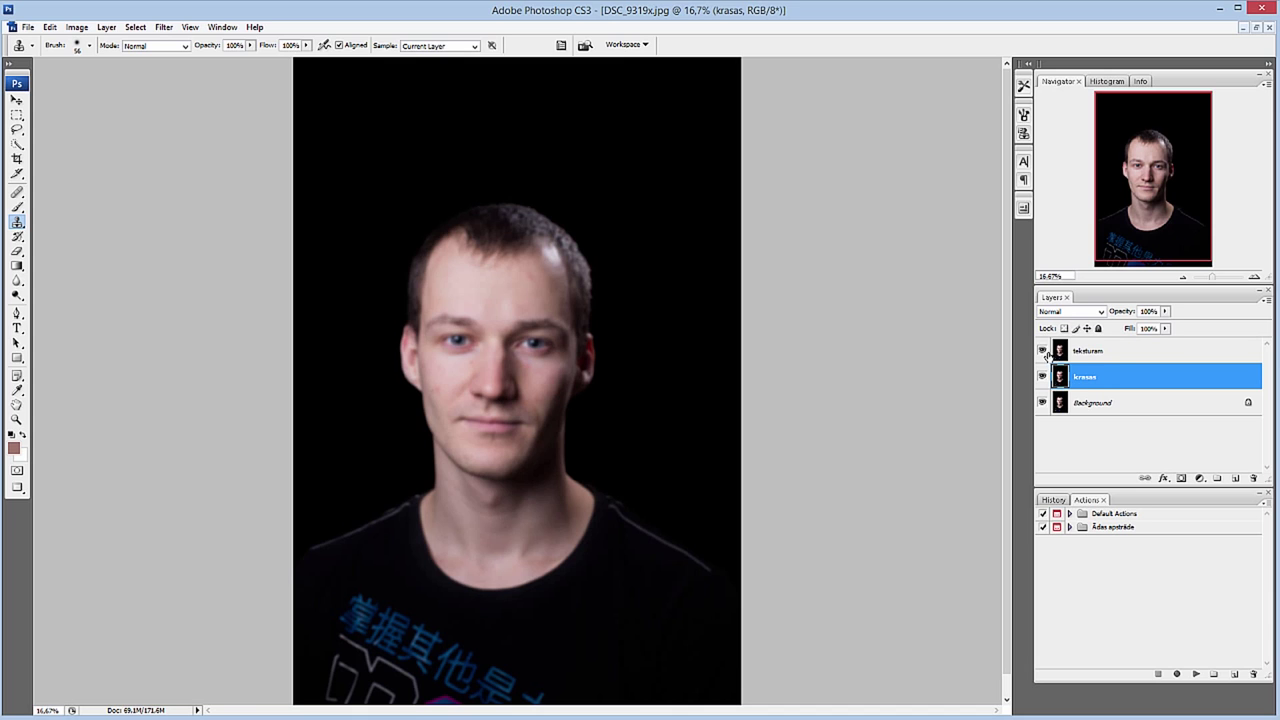
{"action": "left_click", "coordinate": [1097, 356]}
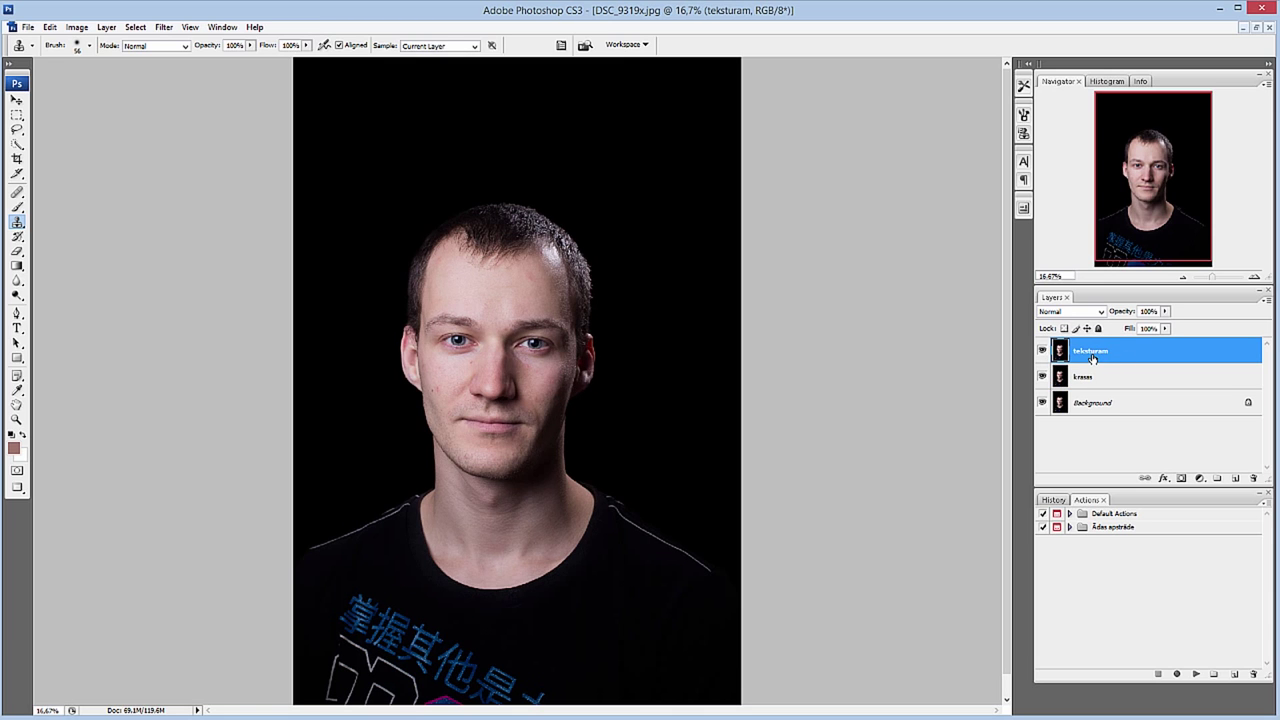
Apply Image onto teksturam: subtract the krasas layer with Scale 2 and Offset 128.
{"action": "left_click", "coordinate": [77, 27]}
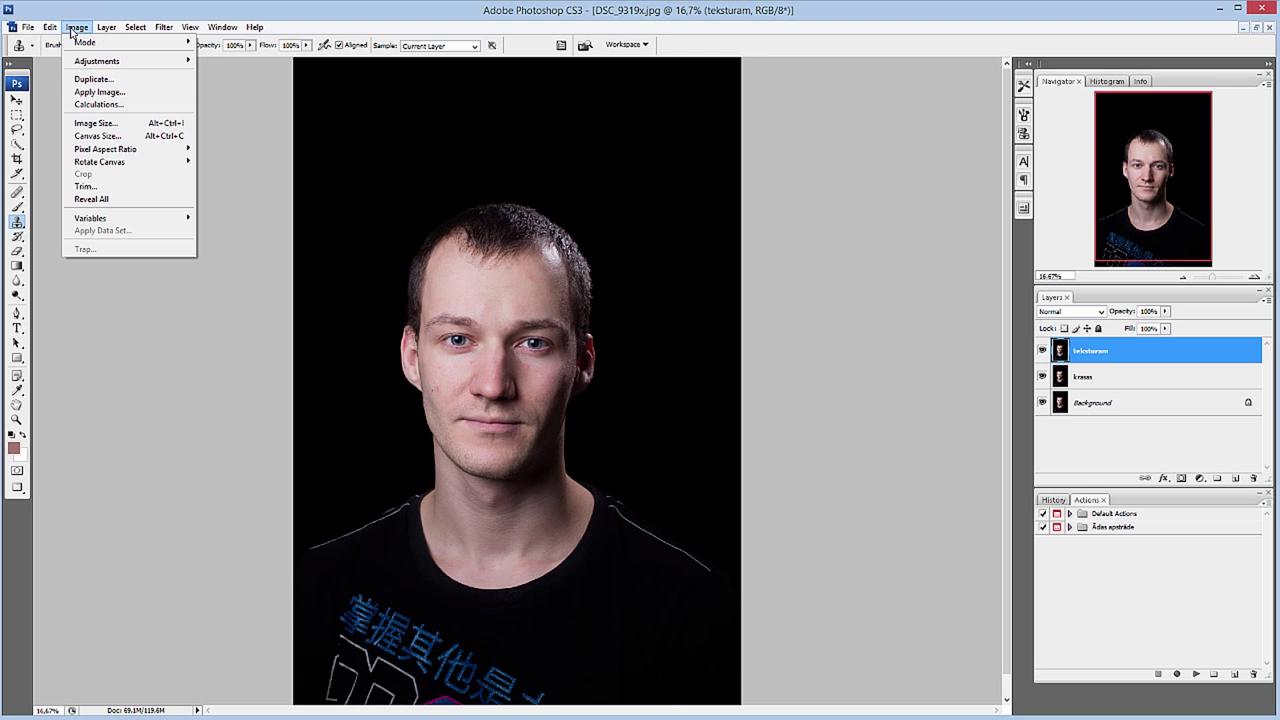
{"action": "left_click", "coordinate": [84, 94]}
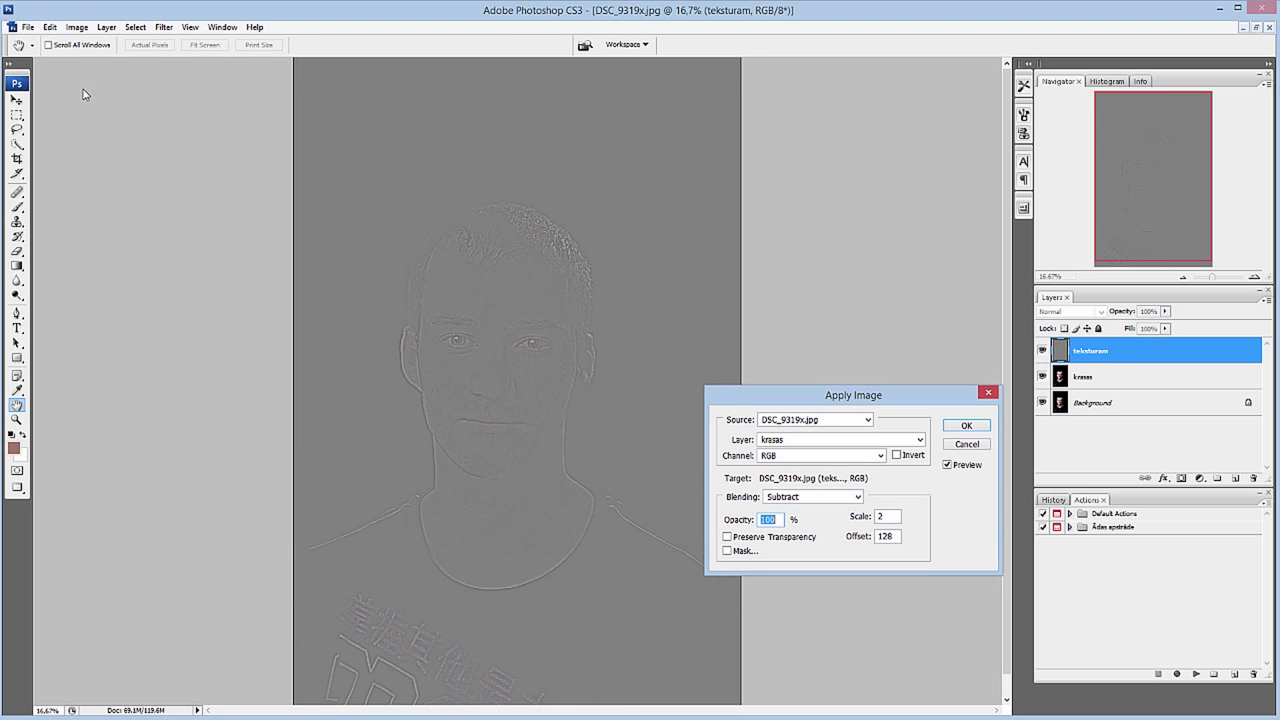
{"action": "left_click", "coordinate": [785, 444]}
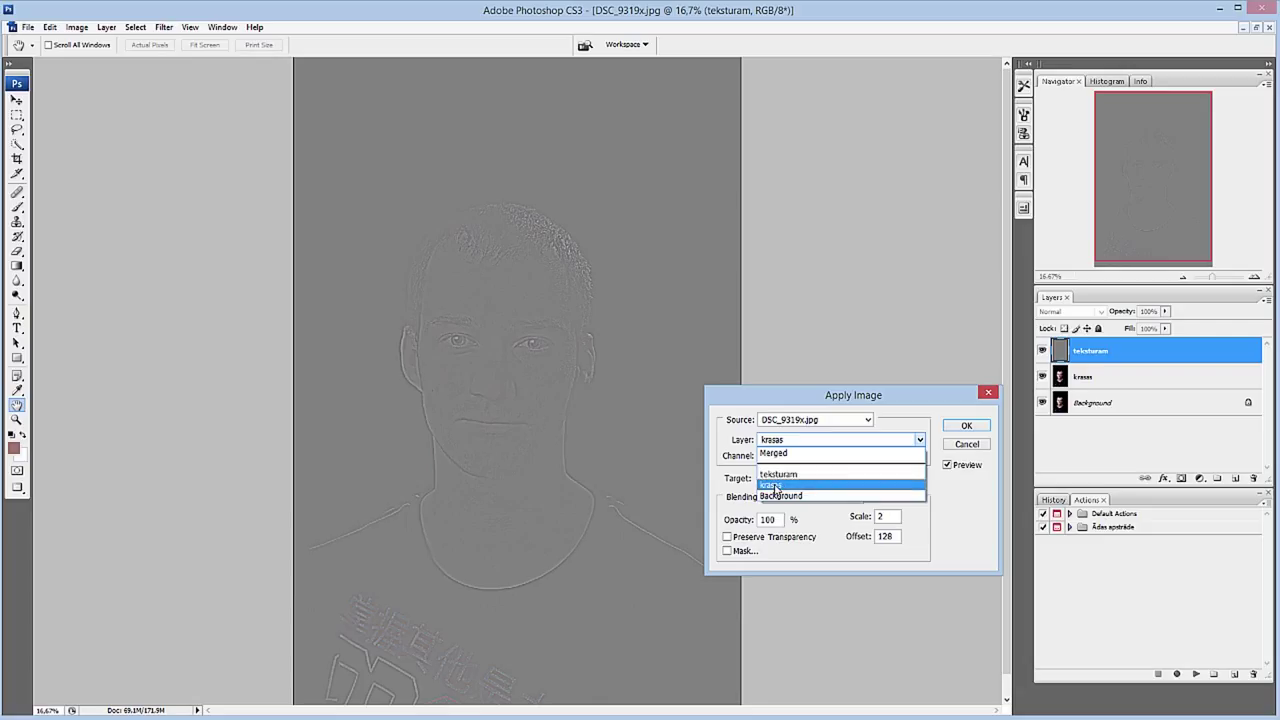
{"action": "left_click", "coordinate": [775, 487]}
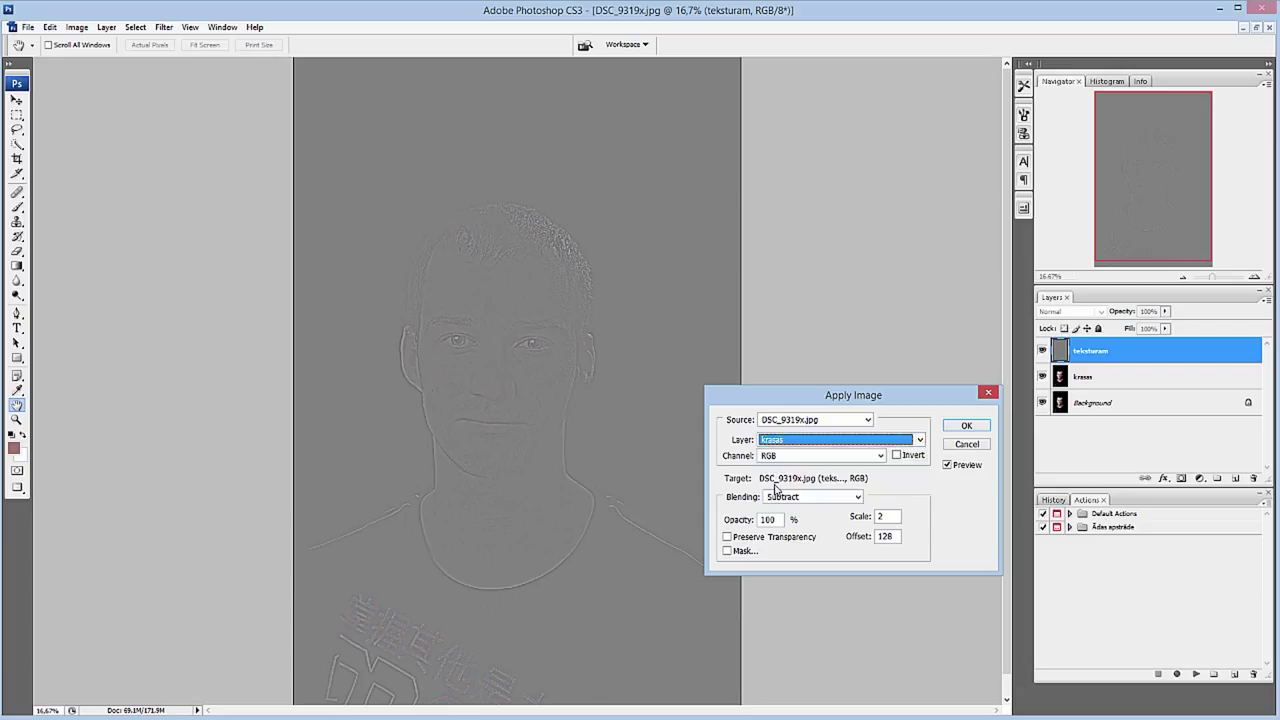
{"action": "left_click", "coordinate": [805, 501]}
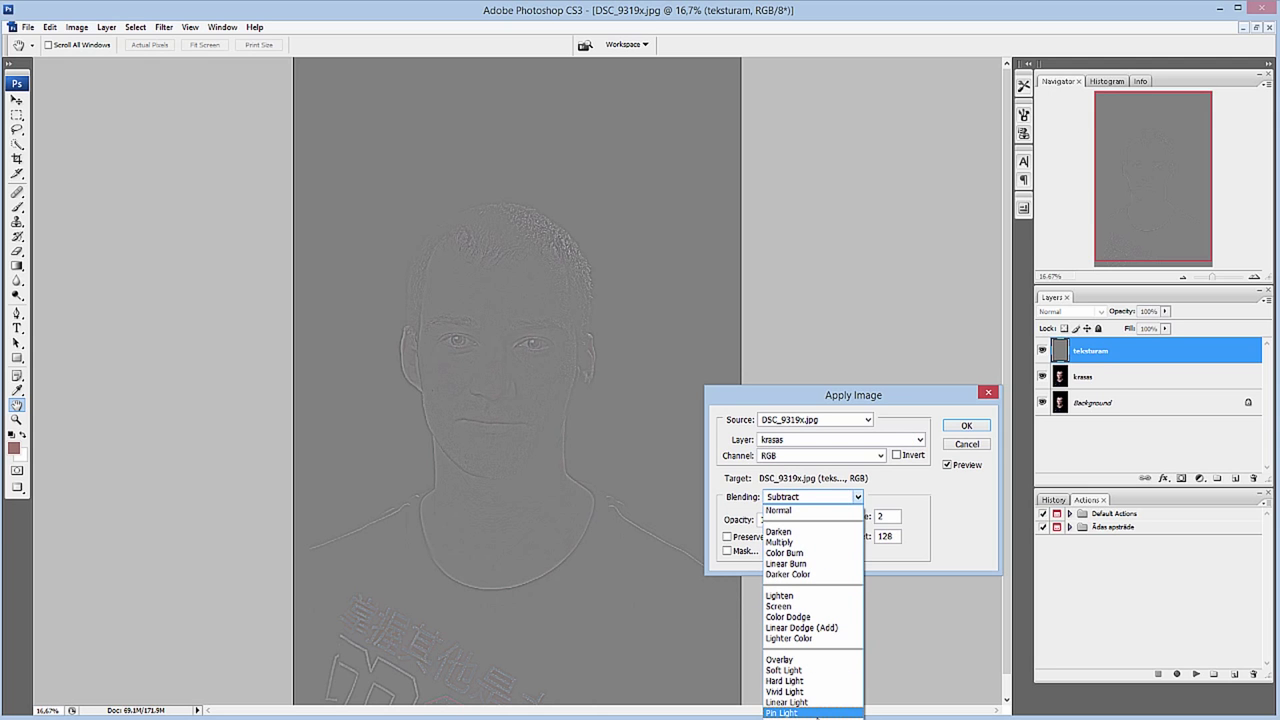
{"action": "key", "text": "Escape"}
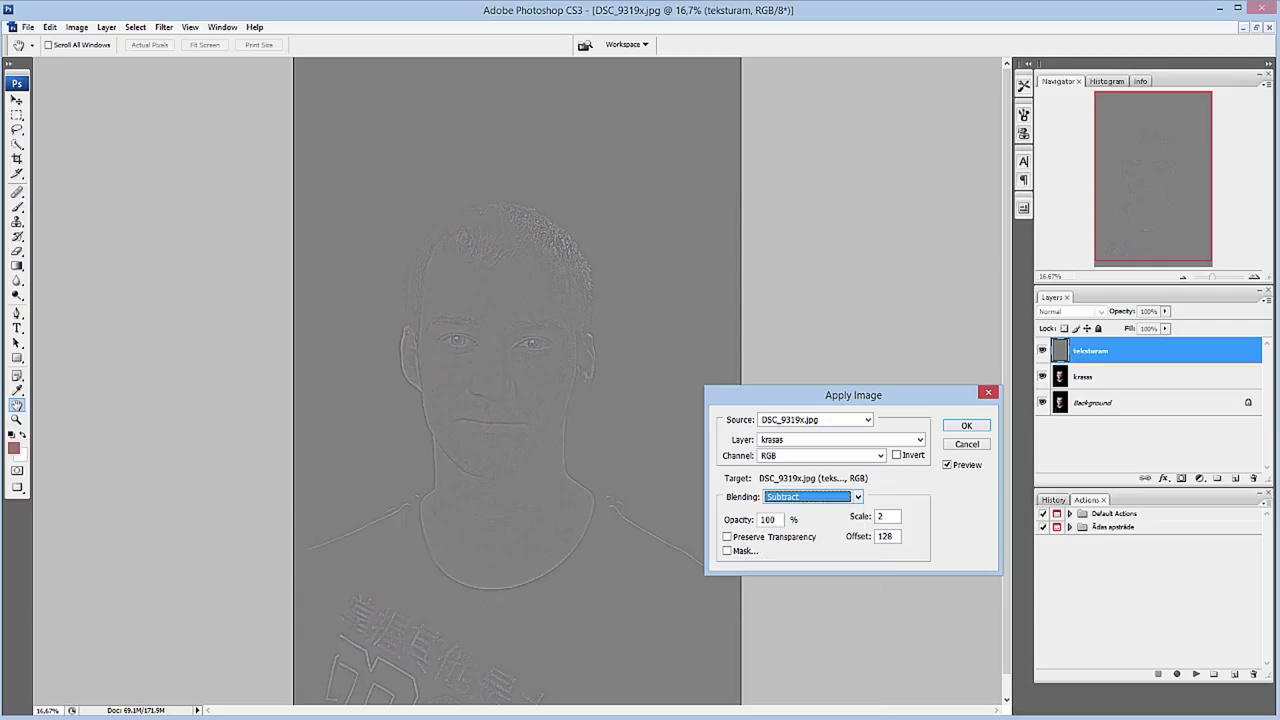
{"action": "double_click", "coordinate": [884, 517]}
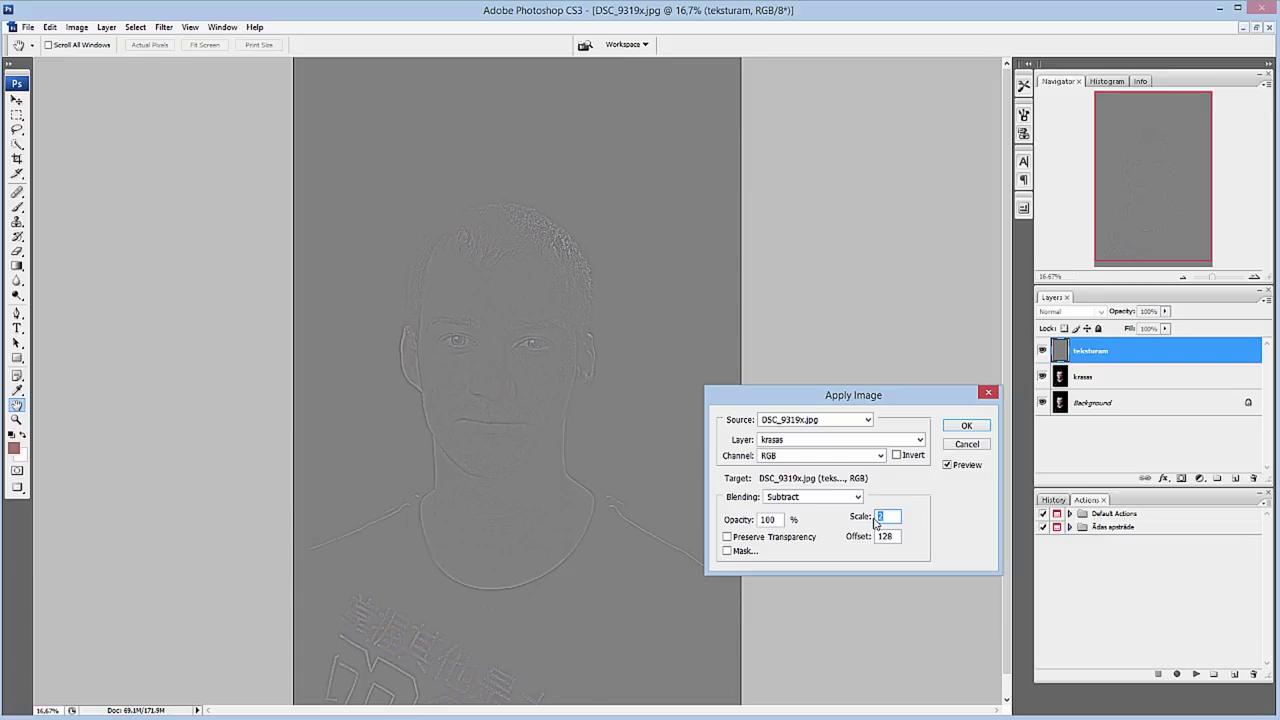
{"action": "type", "text": "1"}
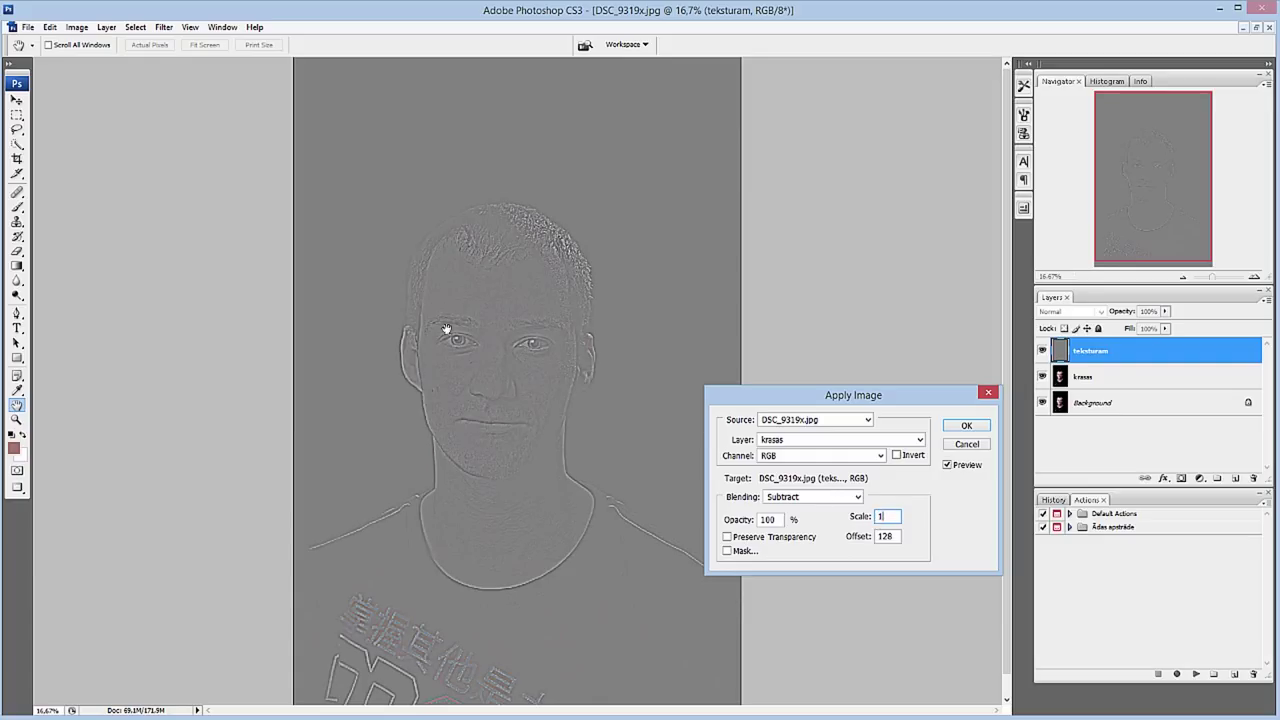
{"action": "double_click", "coordinate": [880, 516]}
{"action": "type", "text": "2"}
{"action": "double_click", "coordinate": [886, 536]}
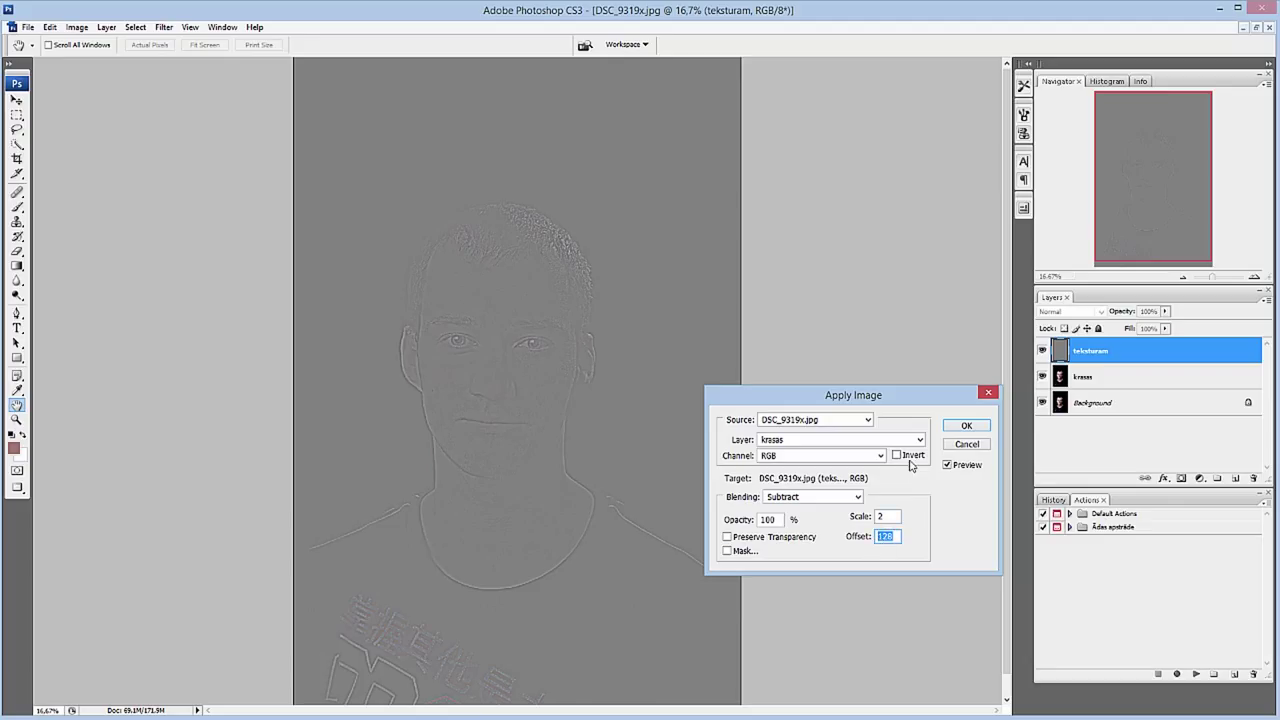
{"action": "left_click", "coordinate": [958, 428]}
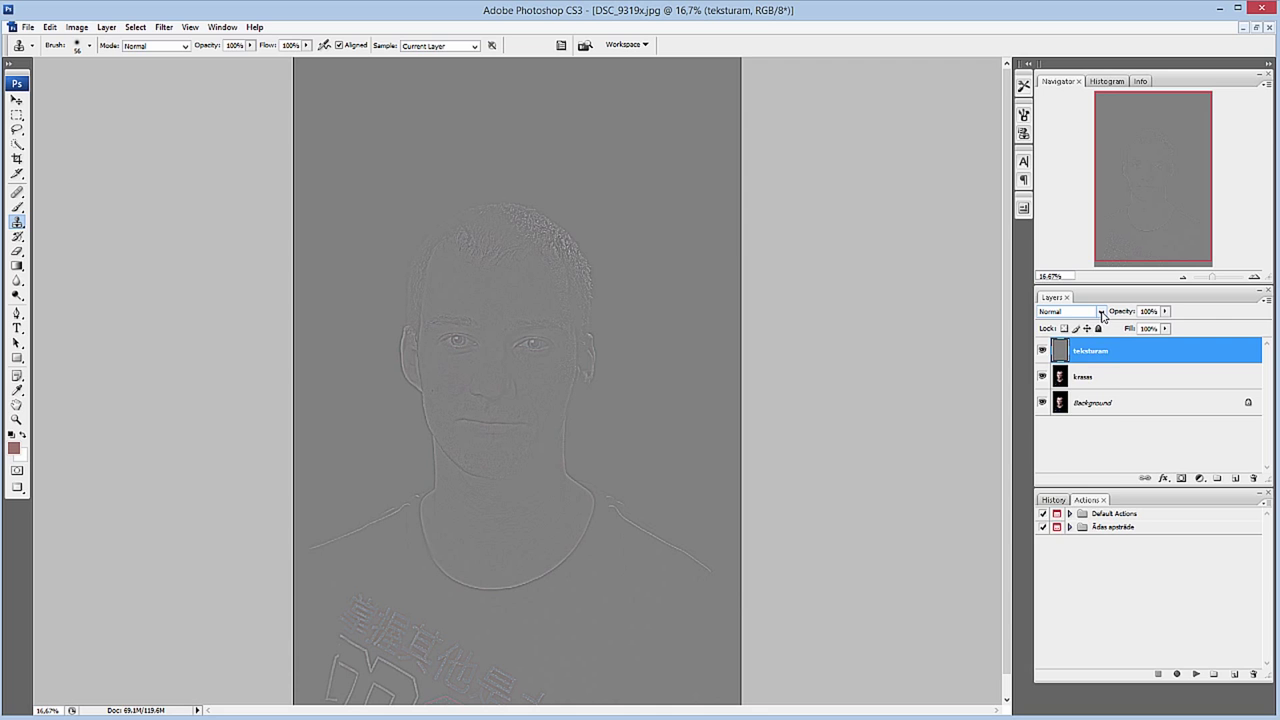
Set teksturam to Linear Light blending and group it with krasas into Group 1.
{"action": "left_click", "coordinate": [1101, 312]}
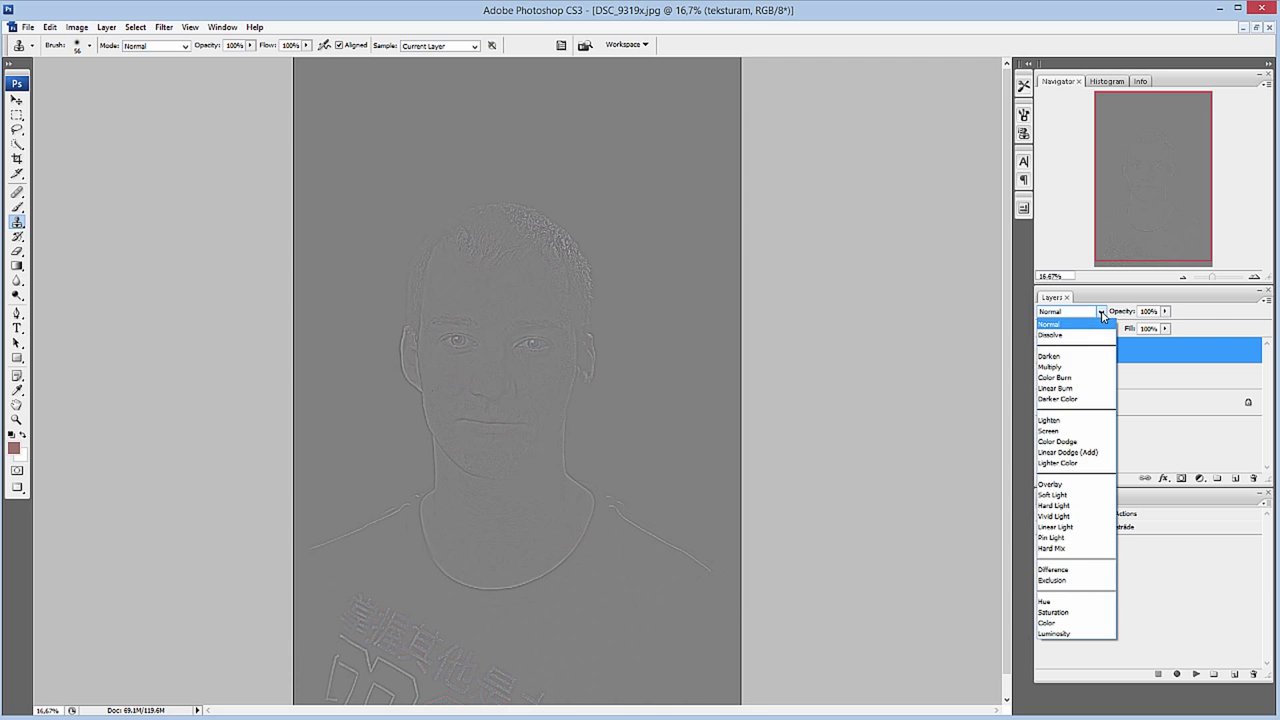
{"action": "left_click", "coordinate": [1077, 527]}
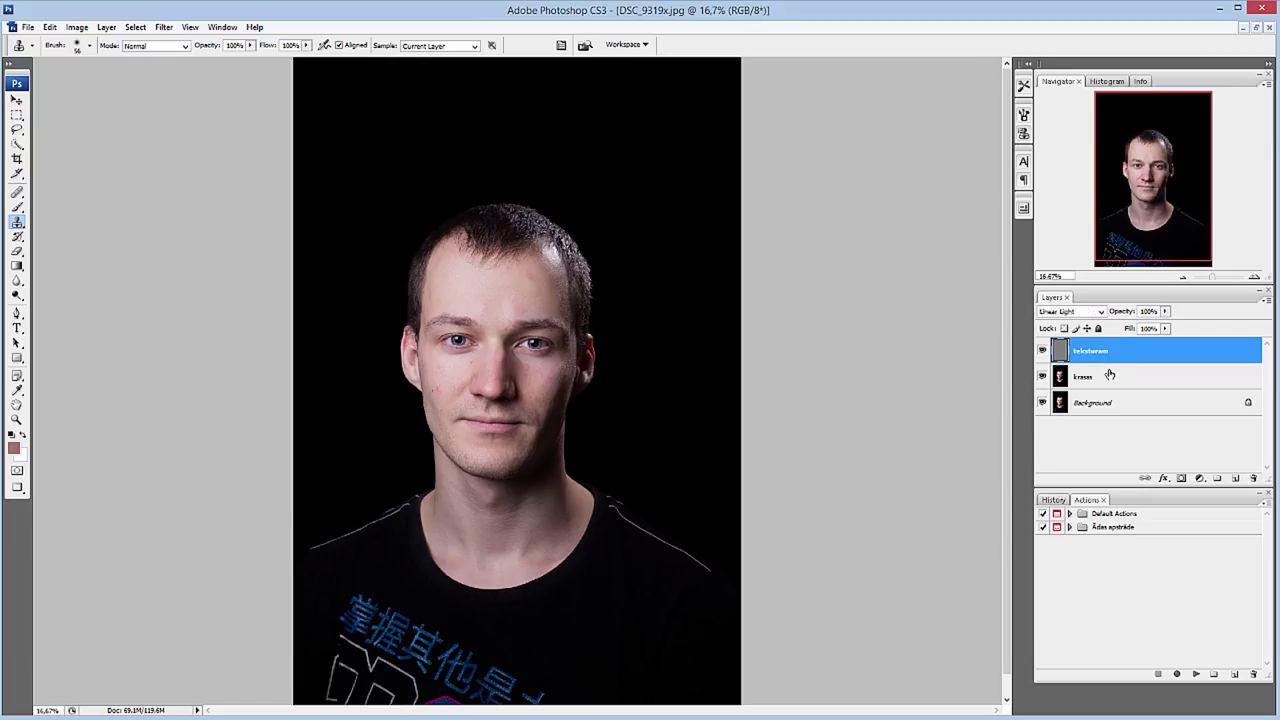
{"action": "left_click", "coordinate": [1109, 376], "text": "shift"}
{"action": "mouse_move", "coordinate": [1109, 376]}
{"action": "left_mouse_down"}
{"action": "mouse_move", "coordinate": [1221, 467]}
{"action": "mouse_move", "coordinate": [1217, 478]}
{"action": "left_mouse_up"}
Toggle layer visibility to compare the texture and blurred colour layers close up.
{"action": "left_click", "coordinate": [1043, 366]}
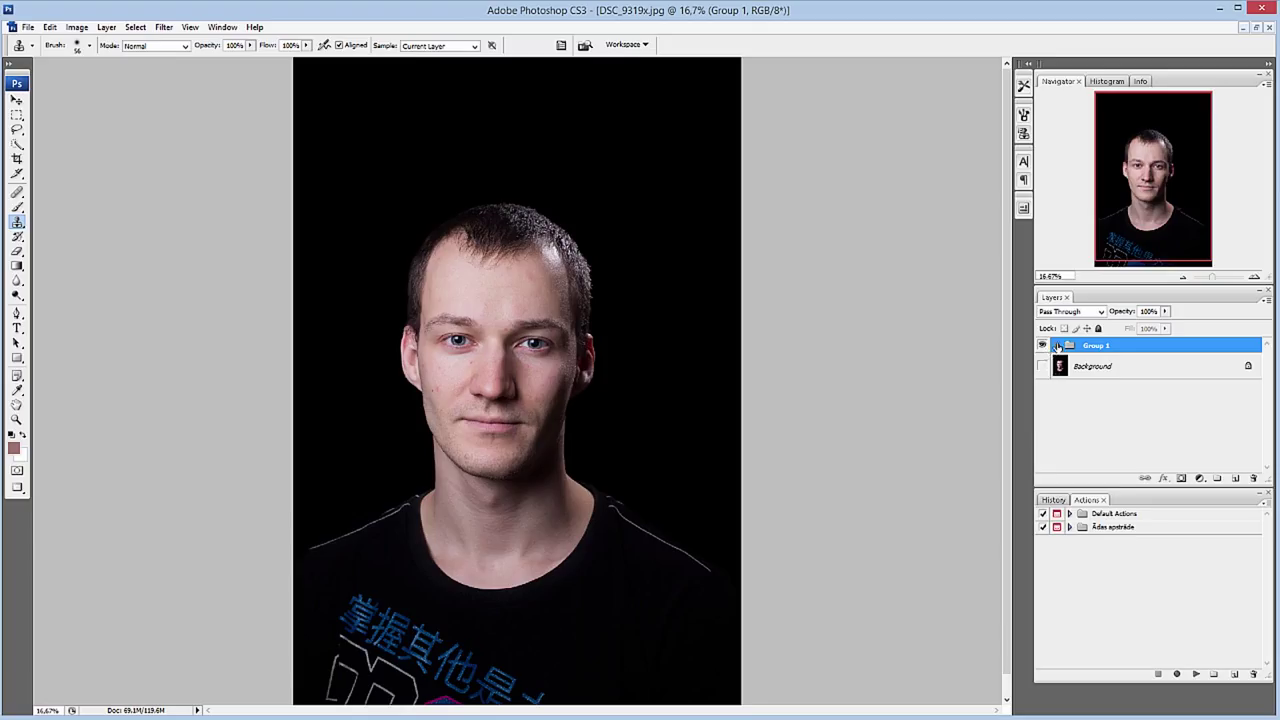
{"action": "left_click", "coordinate": [1057, 345]}
{"action": "left_click", "coordinate": [1043, 392]}
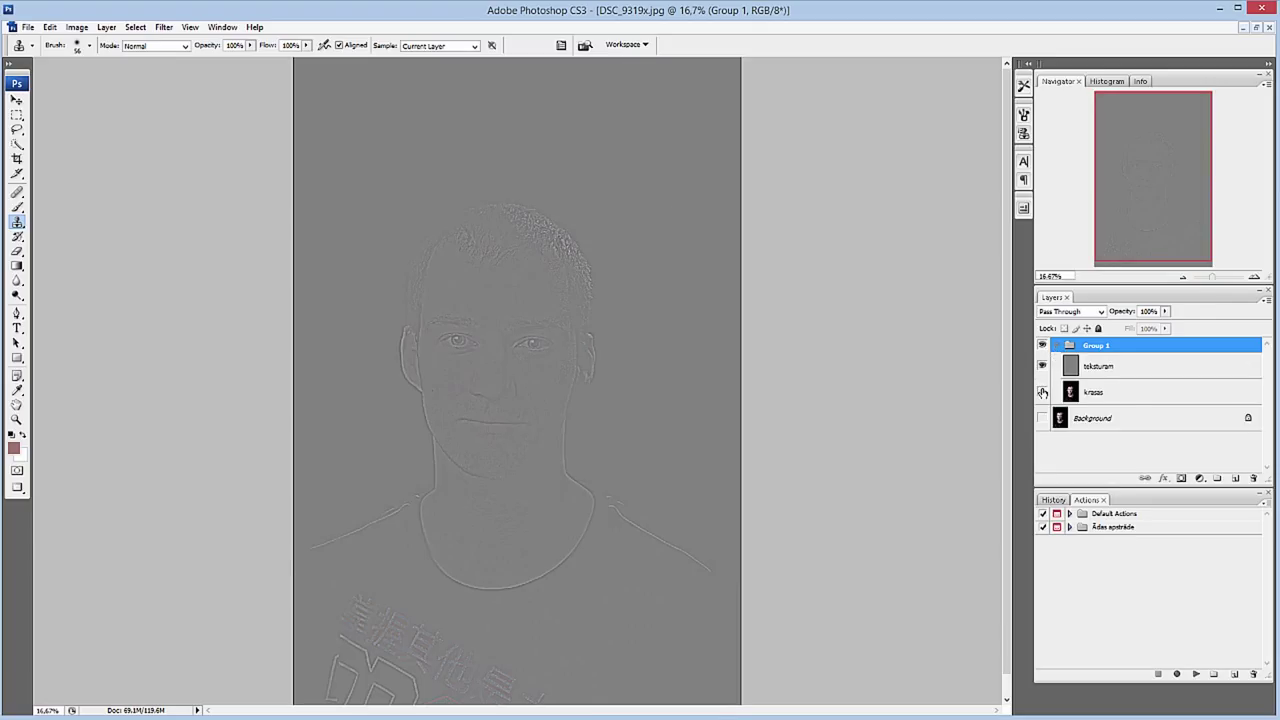
{"action": "left_click", "coordinate": [1255, 277]}
{"action": "left_click", "coordinate": [1255, 277]}
{"action": "left_click", "coordinate": [1255, 277]}
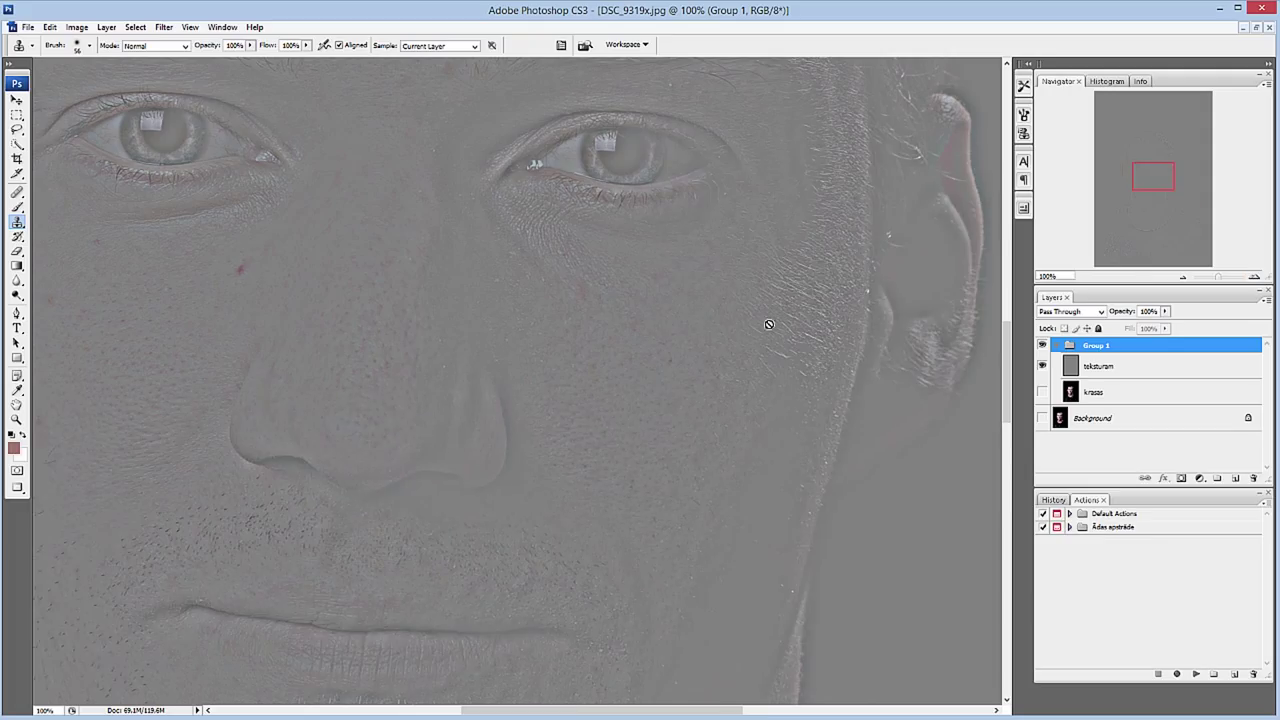
{"action": "left_click", "coordinate": [1042, 366]}
{"action": "left_click", "coordinate": [1042, 392]}
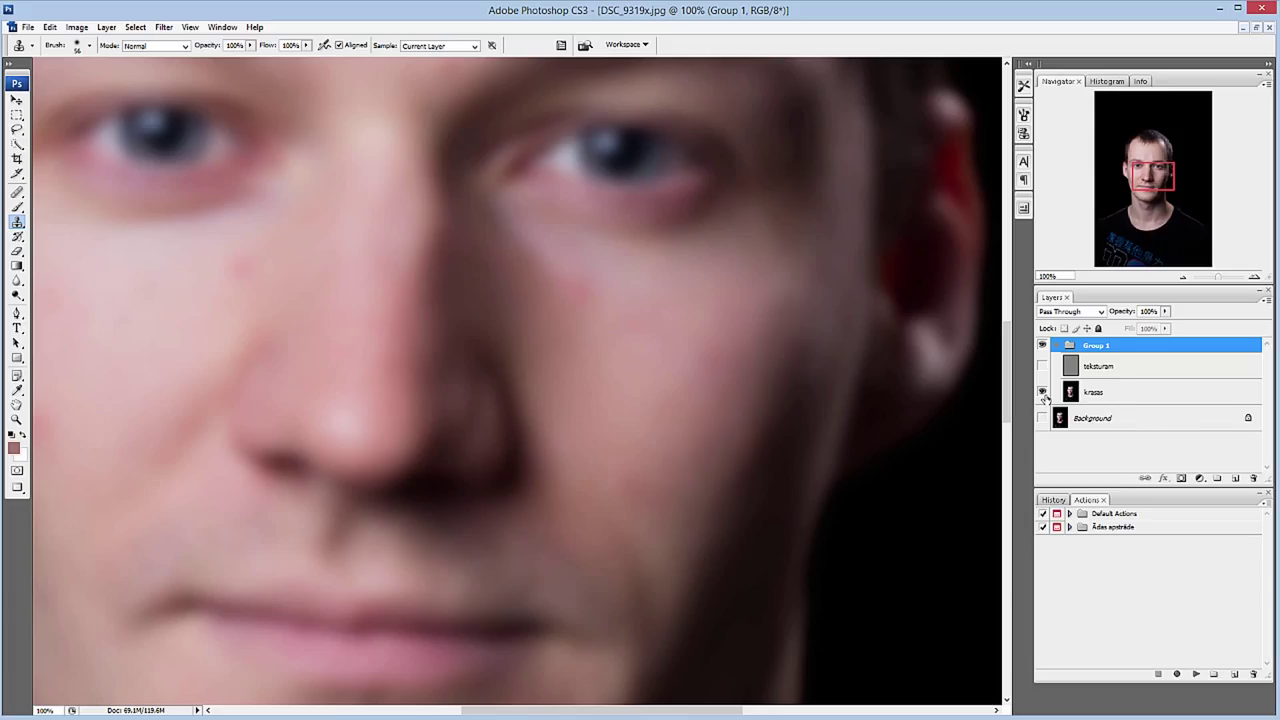
{"action": "left_click", "coordinate": [1042, 366]}
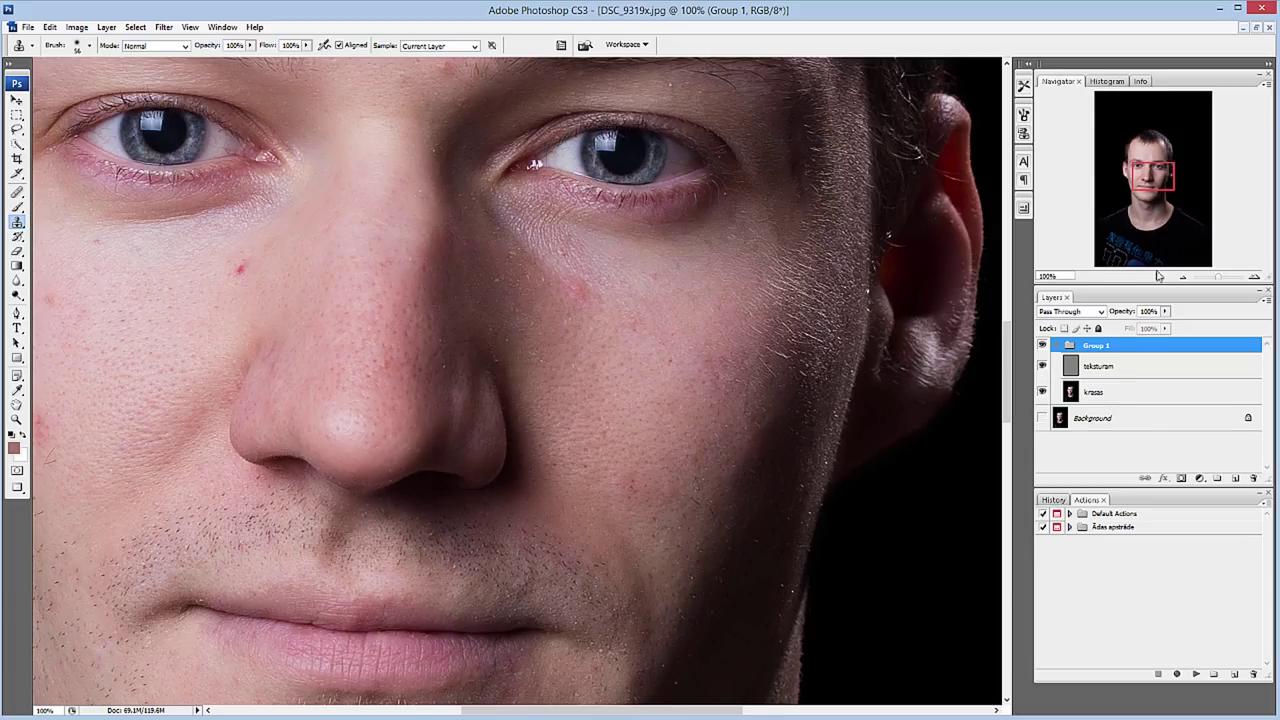
{"action": "left_click", "coordinate": [1180, 279]}
{"action": "left_click", "coordinate": [1180, 279]}
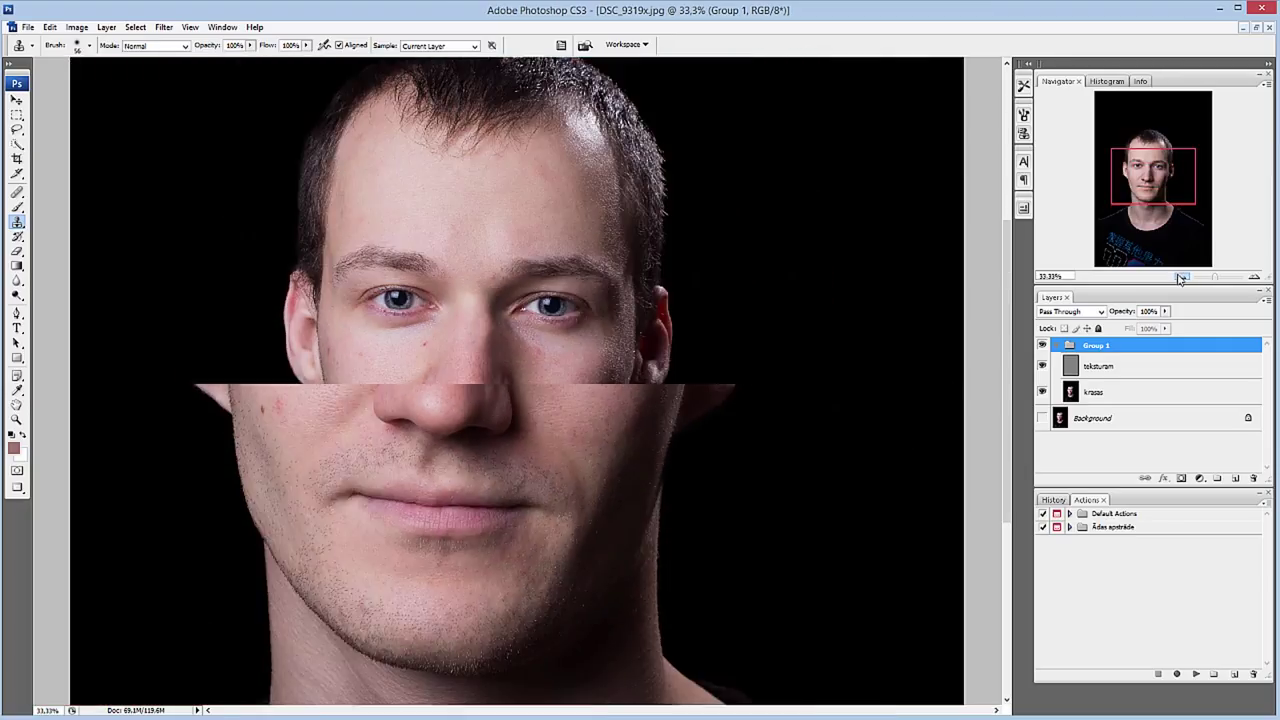
{"action": "left_click", "coordinate": [1180, 279]}
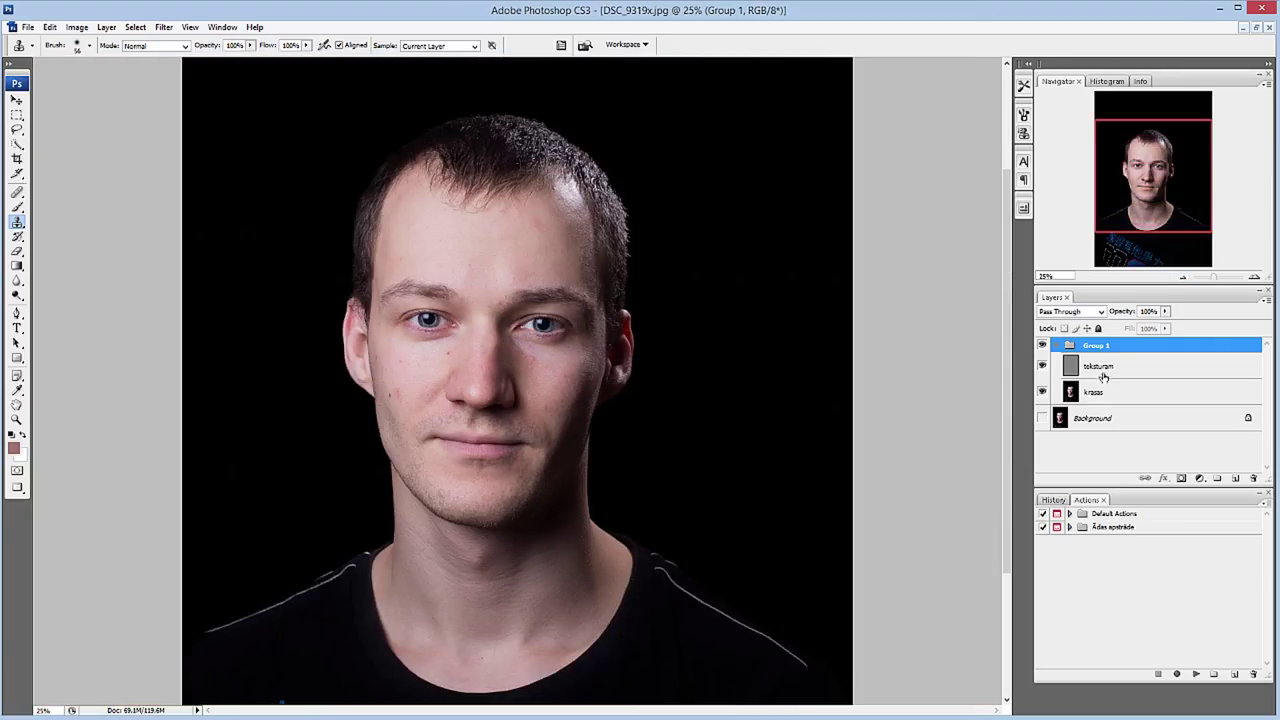
Collapse Group 1, show the Background layer, and delete the group.
{"action": "left_click", "coordinate": [1057, 345]}
{"action": "left_click", "coordinate": [1042, 366]}
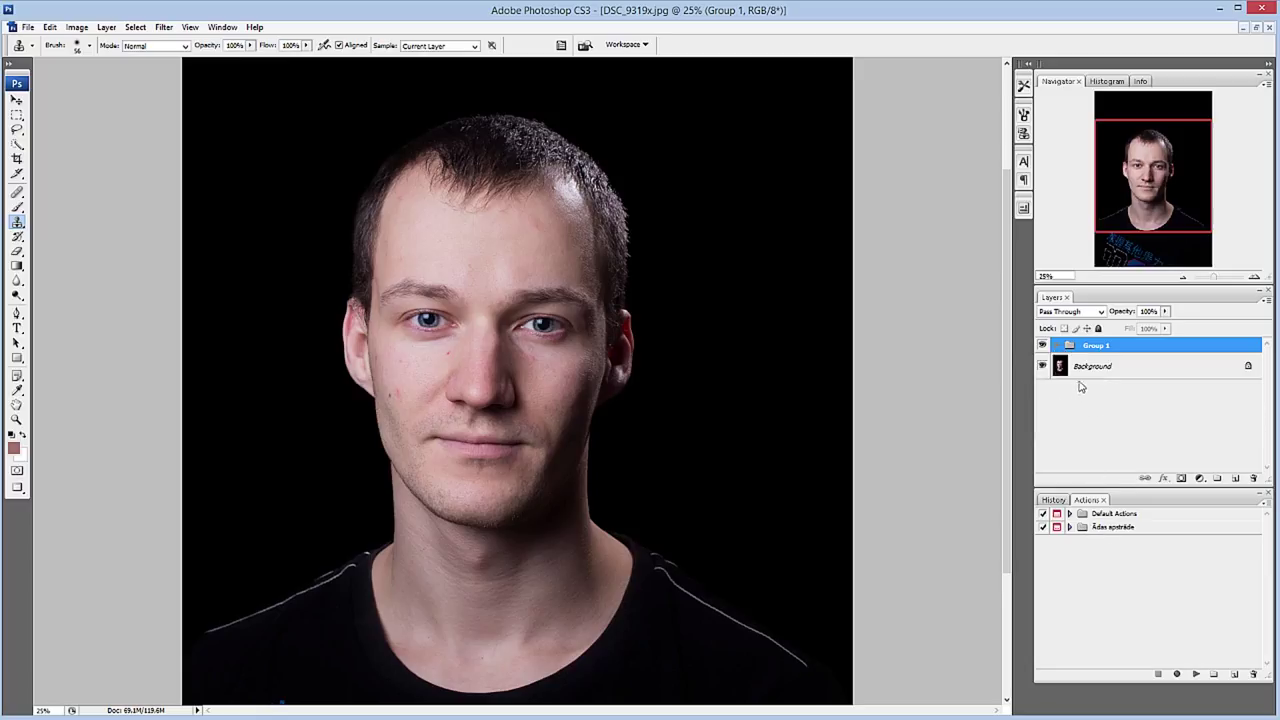
{"action": "left_click_drag", "start_coordinate": [1070, 346], "coordinate": [1251, 478]}
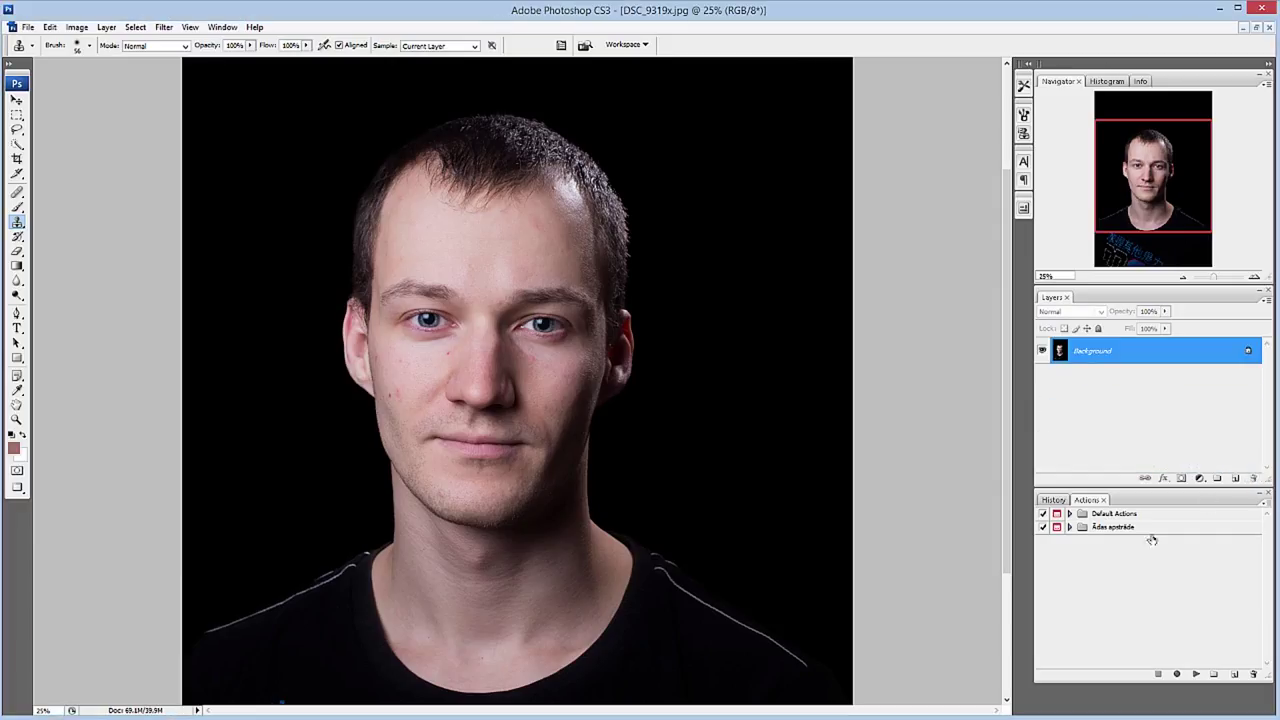
Play the Sejas ada action from Ādas apstrāde, continuing past its stop and accepting the blur.
{"action": "left_click", "coordinate": [1068, 527]}
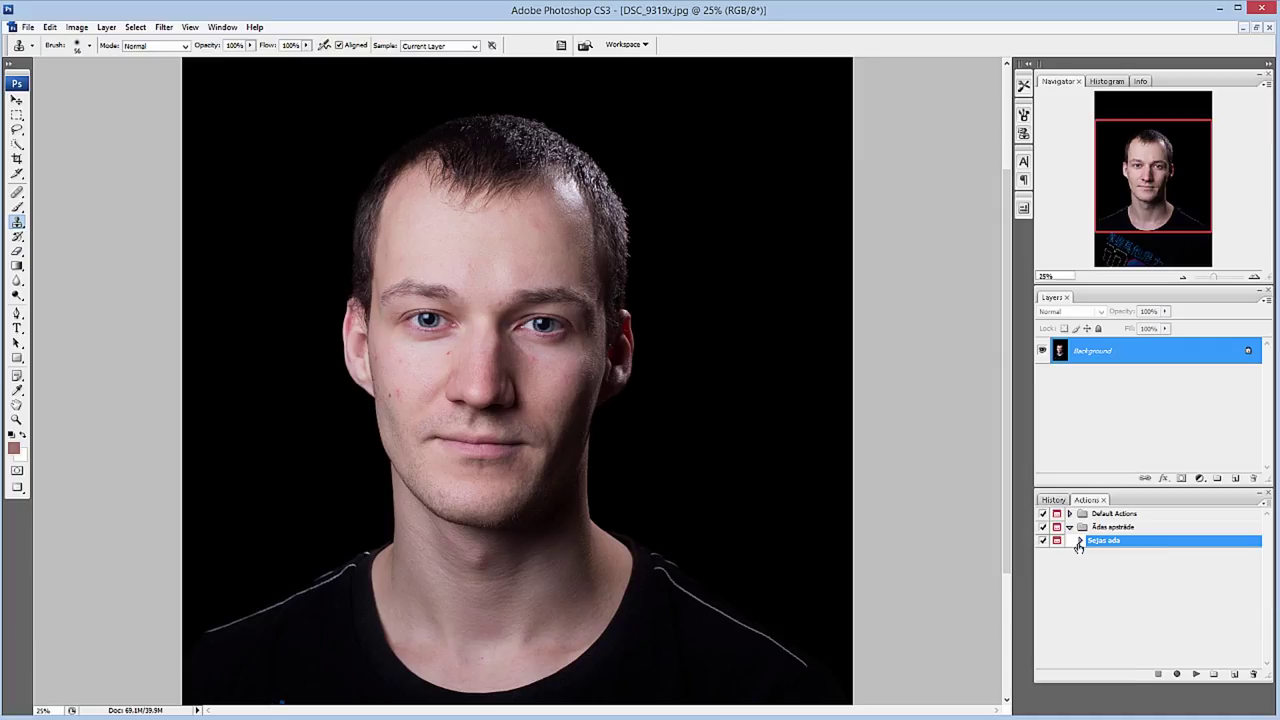
{"action": "left_click", "coordinate": [1079, 541]}
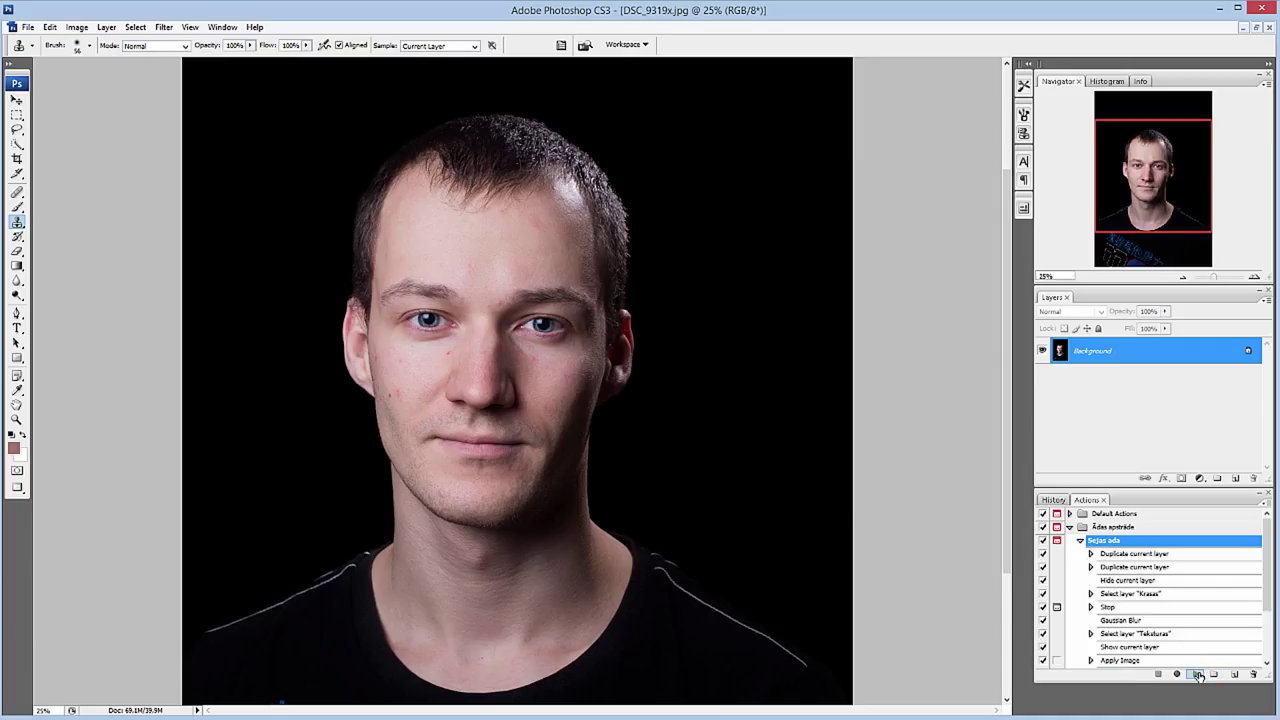
{"action": "left_click", "coordinate": [1197, 674]}
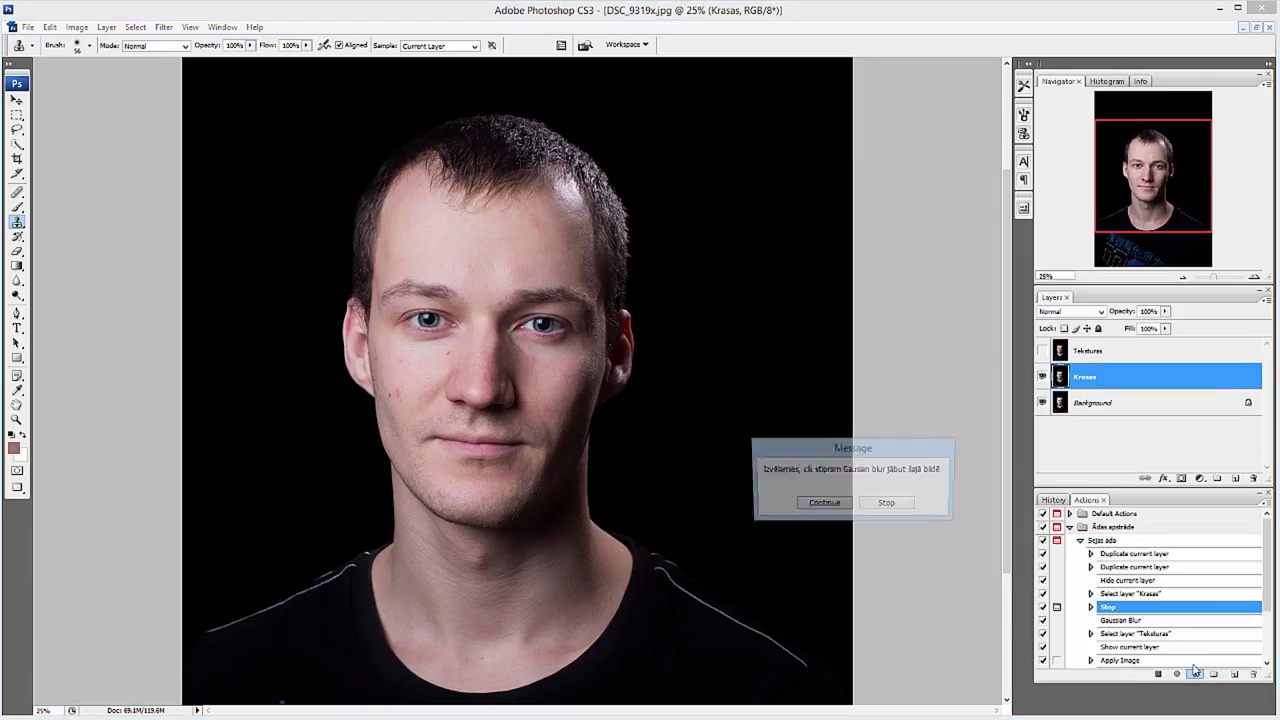
{"action": "left_click", "coordinate": [846, 505]}
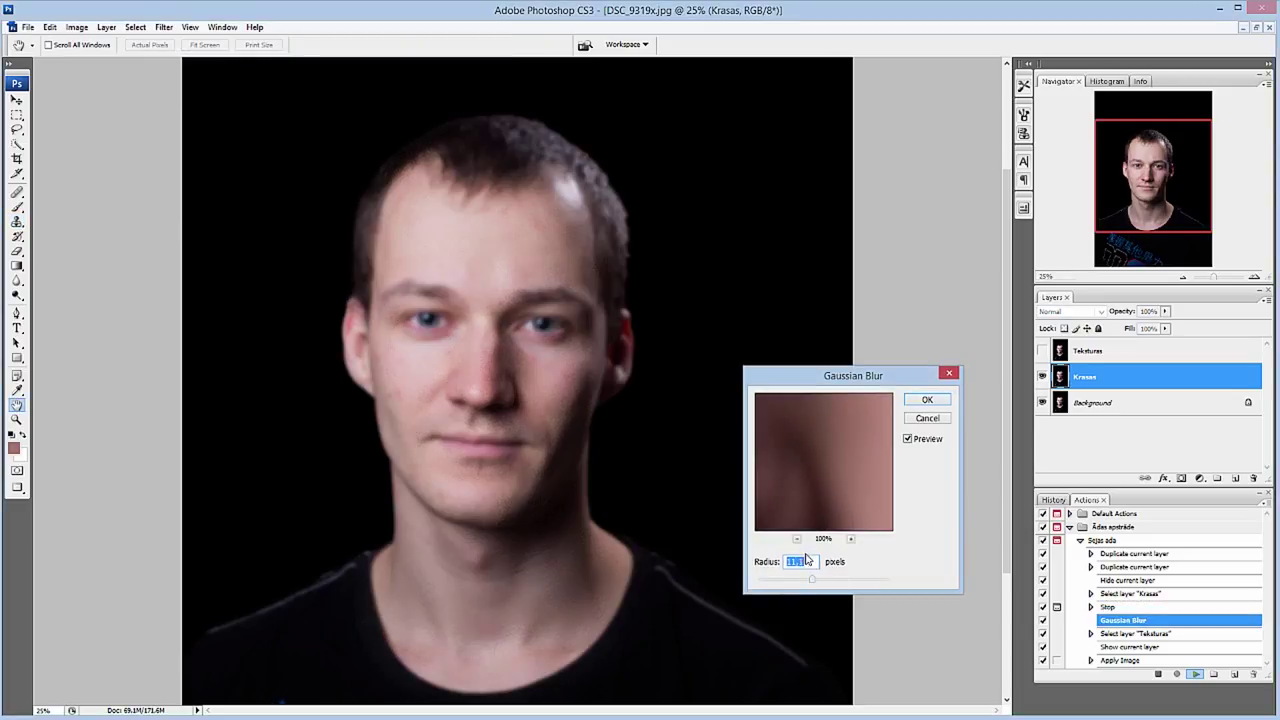
{"action": "left_click", "coordinate": [918, 404]}
{"action": "left_click", "coordinate": [918, 404]}
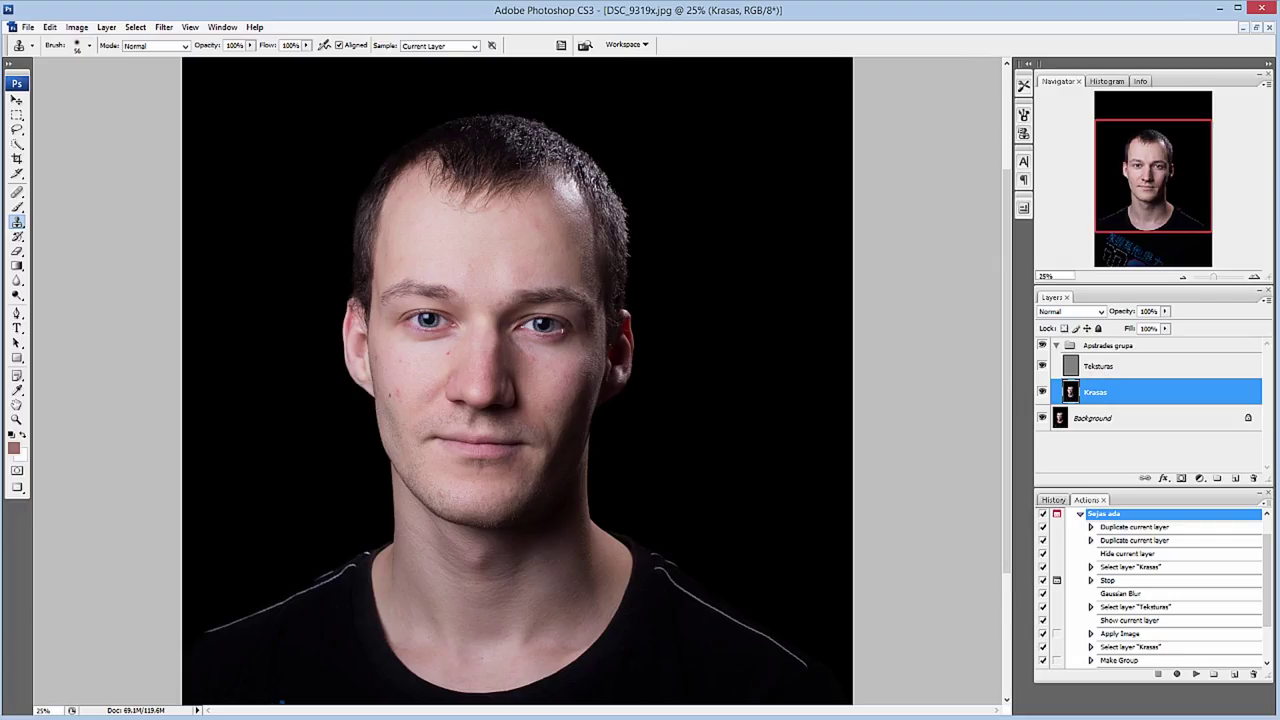
Zoom to 50% on the face and select the Lasso tool.
{"action": "left_click", "coordinate": [1254, 277]}
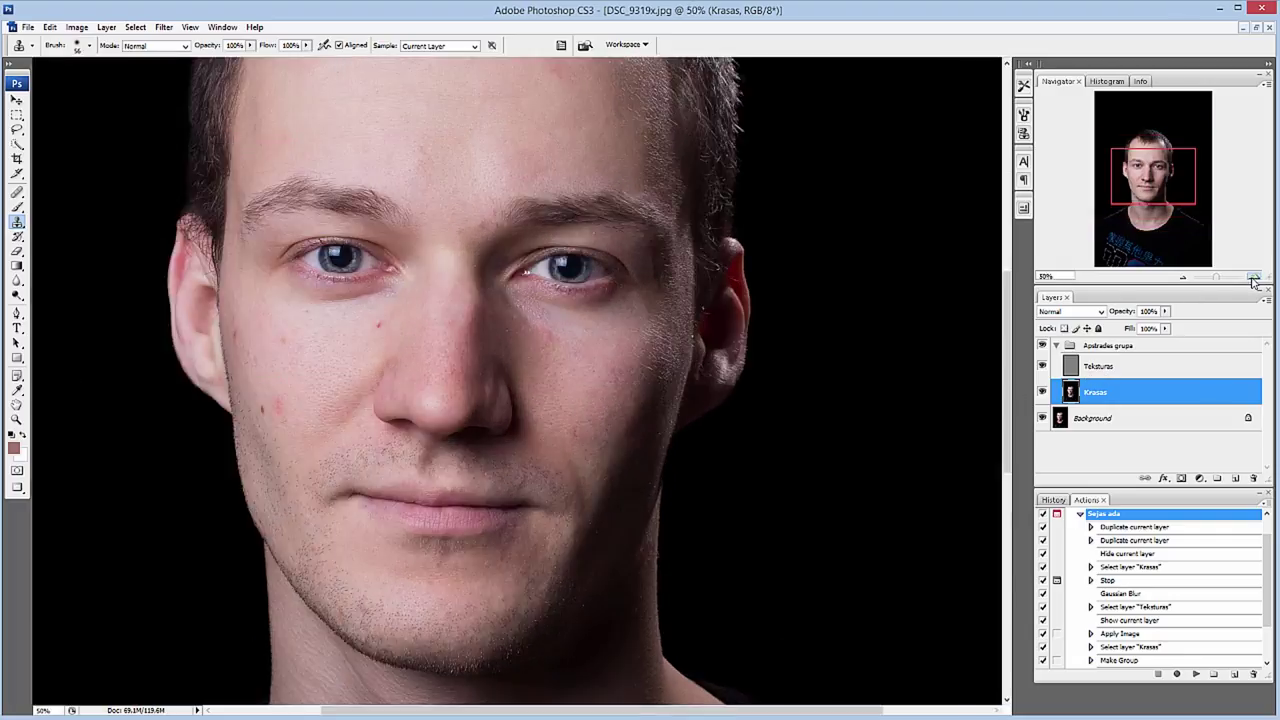
{"action": "left_click_drag", "start_coordinate": [1112, 182], "coordinate": [1126, 166]}
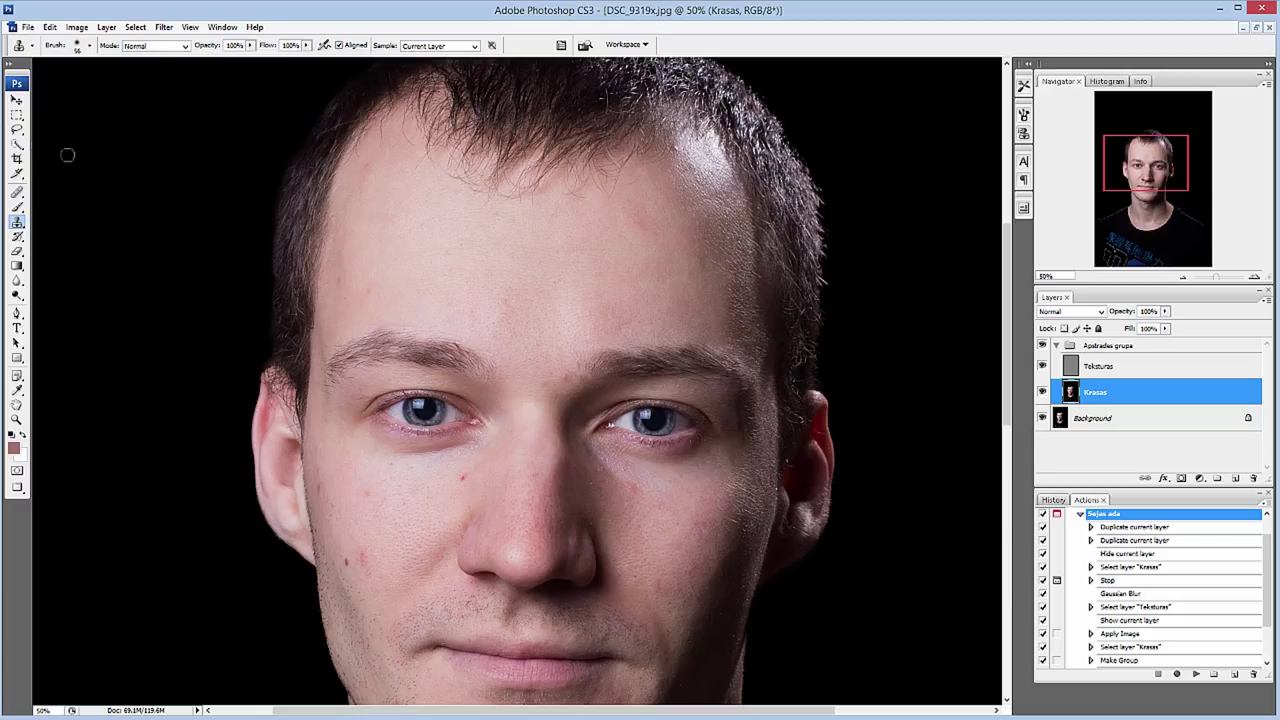
{"action": "left_click", "coordinate": [17, 130]}
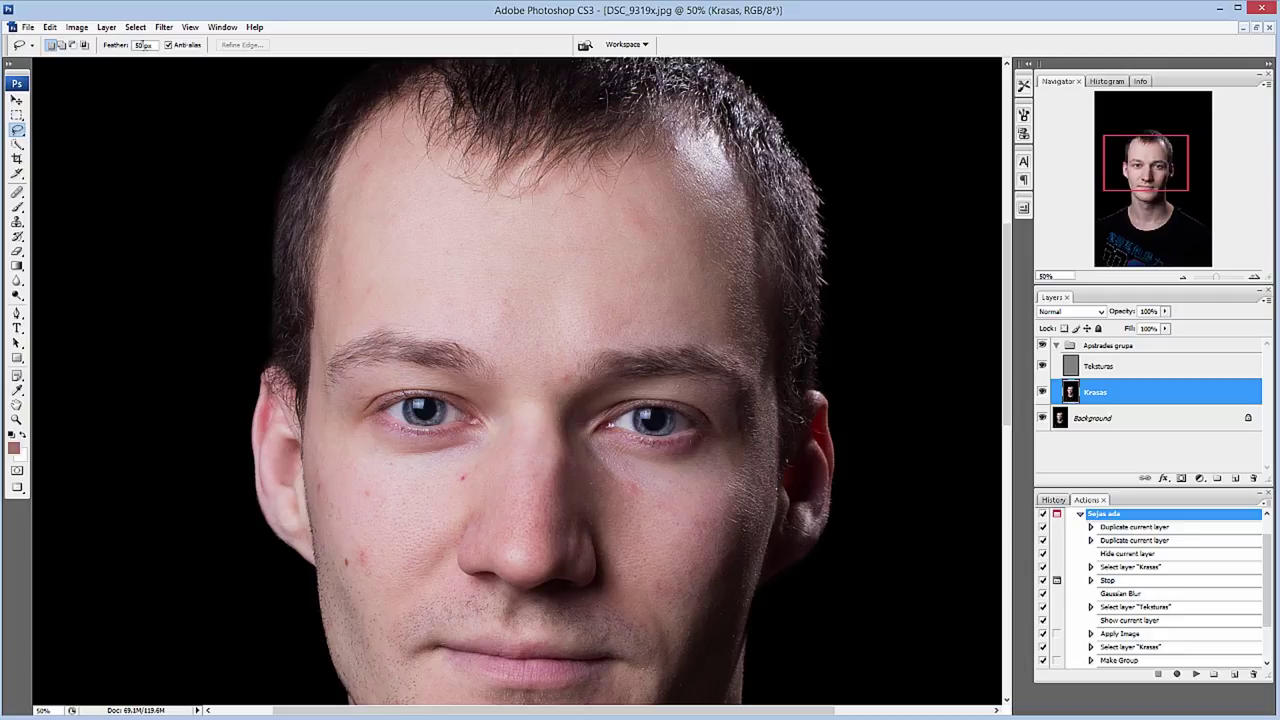
Lasso the forehead with a 50 px feather and apply a 20.5 px Gaussian Blur.
{"action": "left_click_drag", "start_coordinate": [152, 45], "coordinate": [132, 45]}
{"action": "mouse_move", "coordinate": [712, 268]}
{"action": "left_mouse_down"}
{"action": "mouse_move", "coordinate": [710, 176]}
{"action": "mouse_move", "coordinate": [488, 212]}
{"action": "mouse_move", "coordinate": [405, 128]}
{"action": "mouse_move", "coordinate": [346, 166]}
{"action": "mouse_move", "coordinate": [337, 275]}
{"action": "mouse_move", "coordinate": [350, 322]}
{"action": "mouse_move", "coordinate": [490, 342]}
{"action": "mouse_move", "coordinate": [540, 382]}
{"action": "mouse_move", "coordinate": [660, 332]}
{"action": "mouse_move", "coordinate": [712, 290]}
{"action": "mouse_move", "coordinate": [715, 262]}
{"action": "left_mouse_up"}
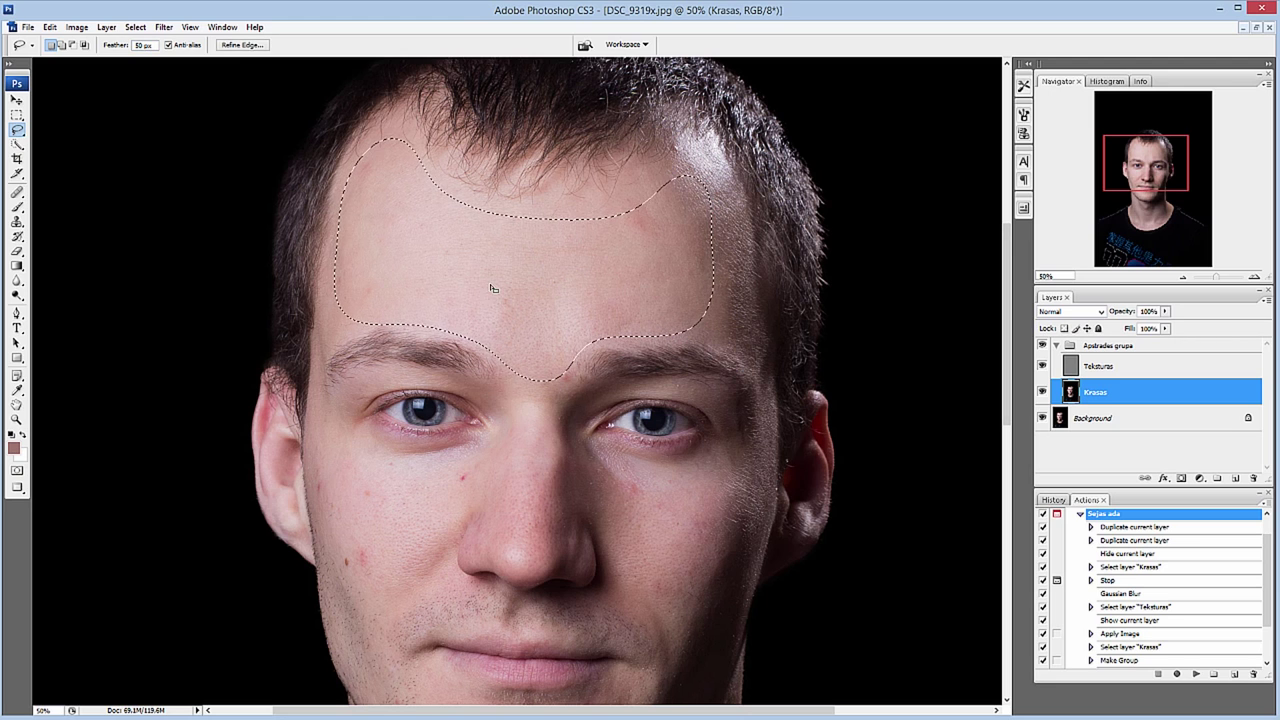
{"action": "left_click", "coordinate": [163, 27]}
{"action": "mouse_move", "coordinate": [172, 161]}
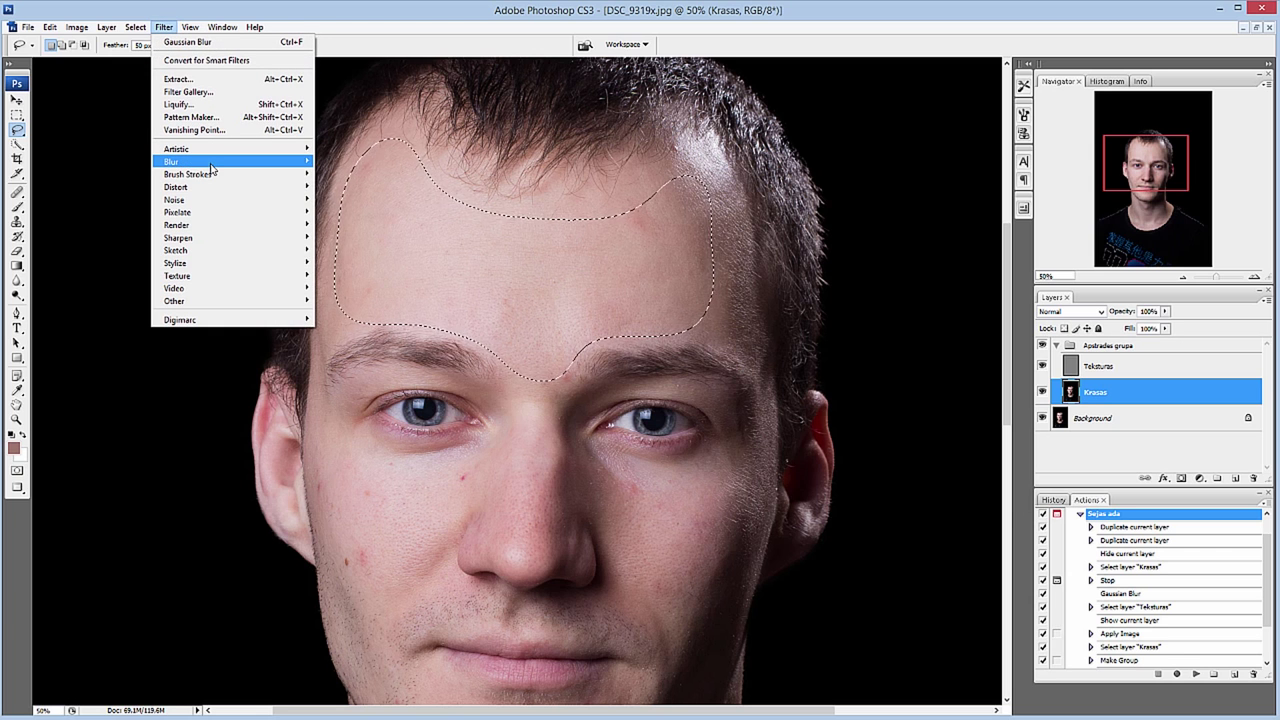
{"action": "left_click", "coordinate": [380, 214]}
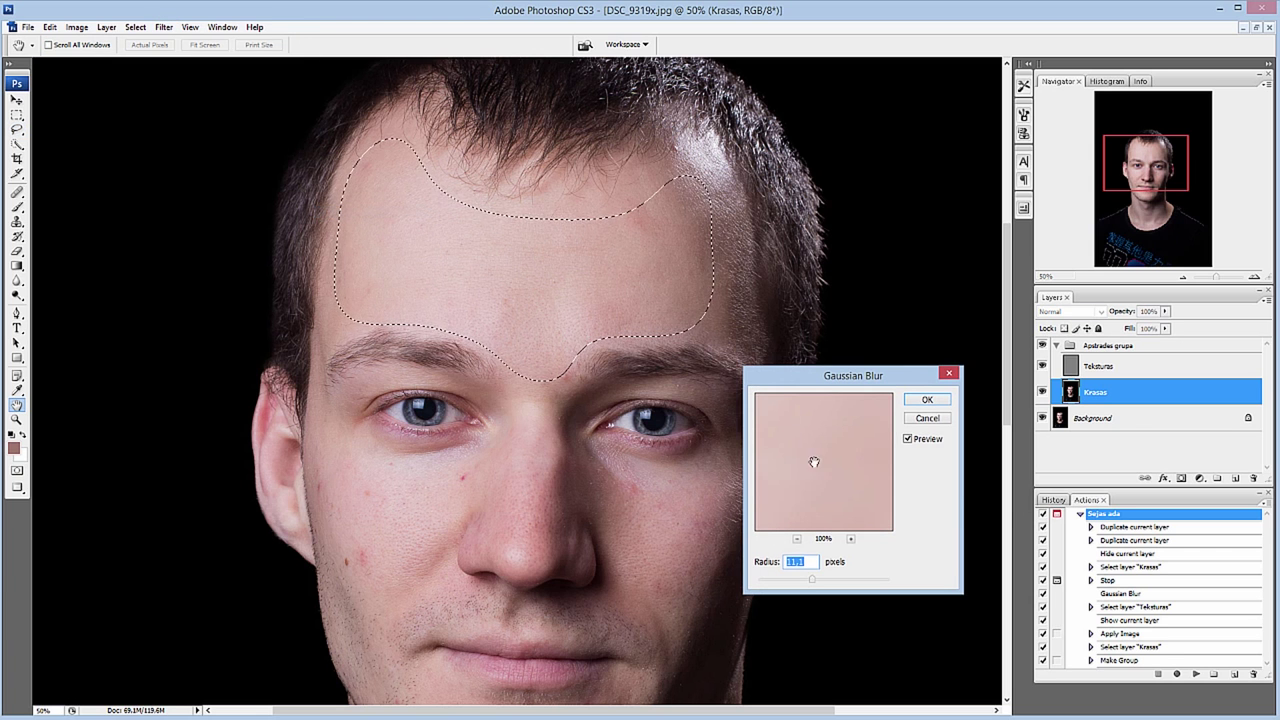
{"action": "left_click_drag", "start_coordinate": [815, 580], "coordinate": [872, 582]}
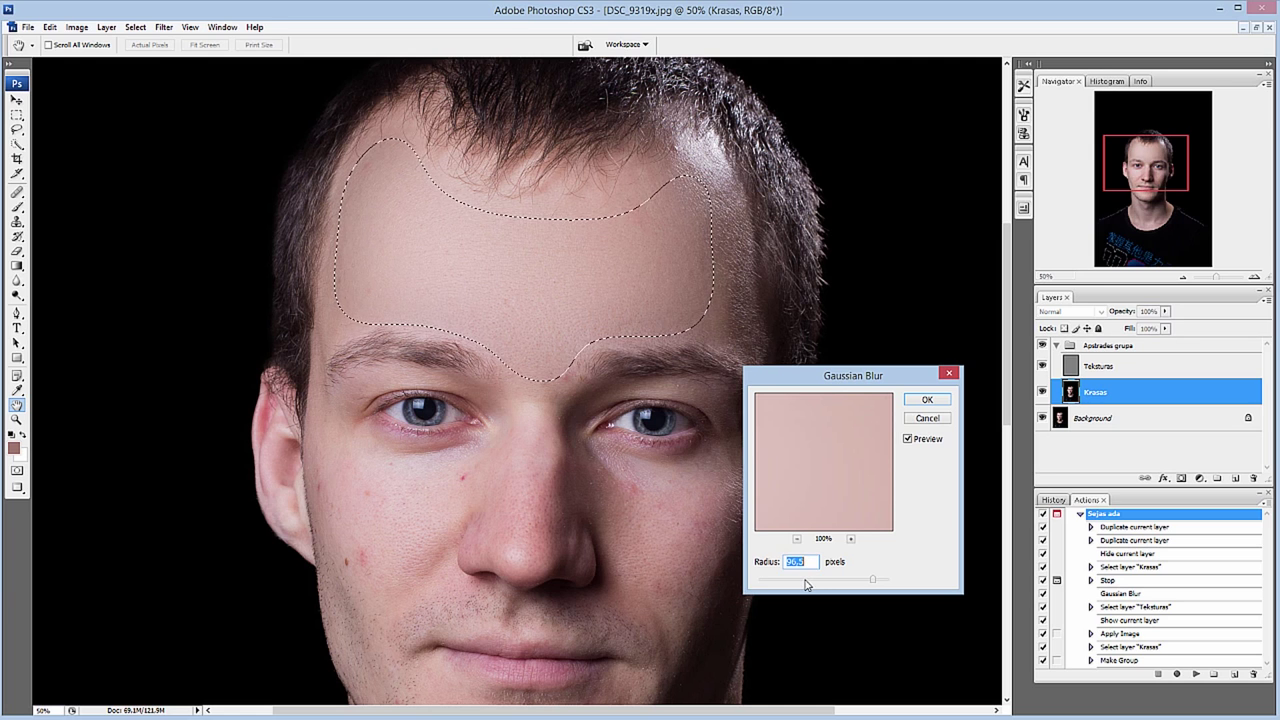
{"action": "left_click", "coordinate": [805, 580]}
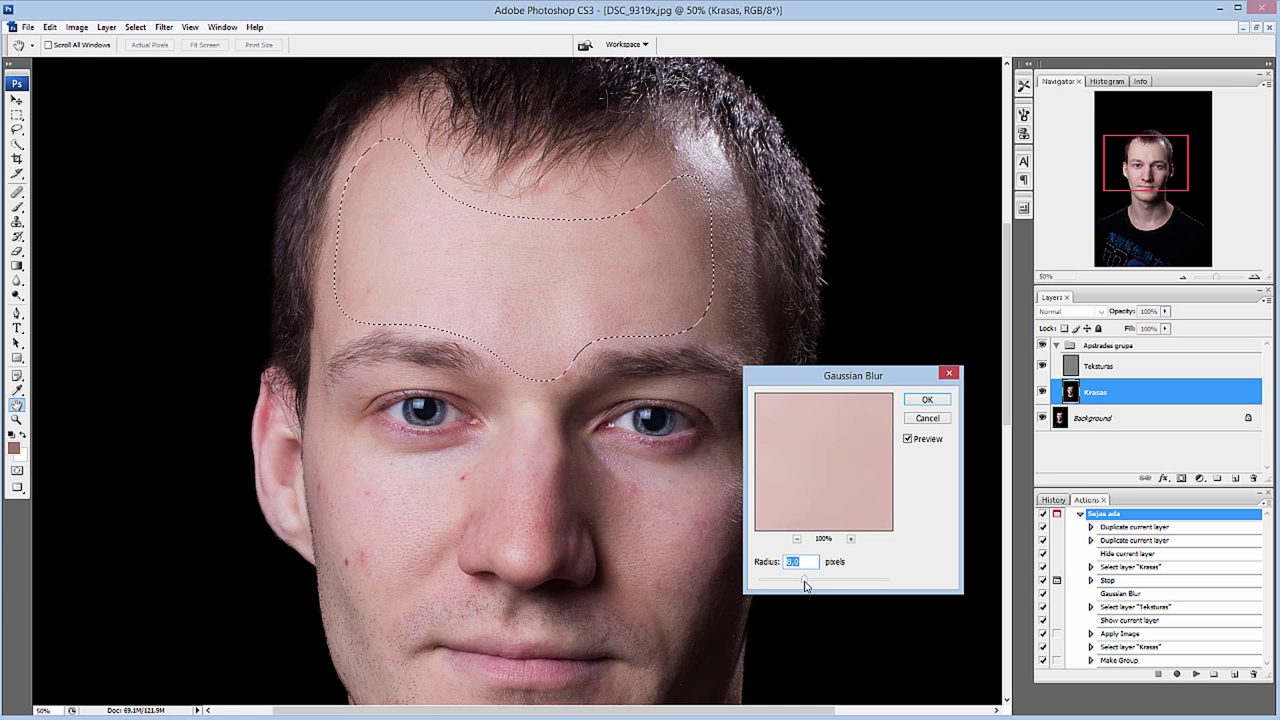
{"action": "mouse_move", "coordinate": [804, 580]}
{"action": "left_mouse_down"}
{"action": "mouse_move", "coordinate": [826, 580]}
{"action": "mouse_move", "coordinate": [820, 589]}
{"action": "left_mouse_up"}
{"action": "left_click_drag", "start_coordinate": [818, 589], "coordinate": [816, 589]}
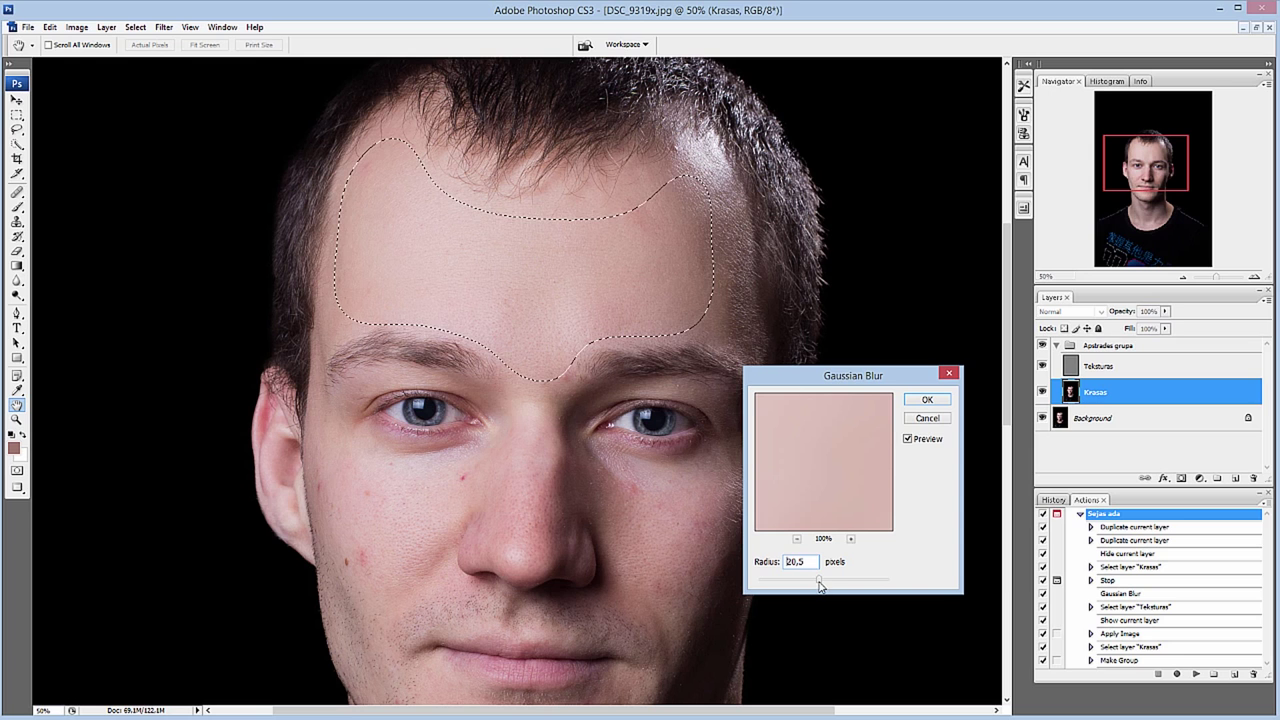
{"action": "left_click", "coordinate": [925, 400]}
{"action": "mouse_move", "coordinate": [487, 452]}
{"action": "left_mouse_down"}
{"action": "mouse_move", "coordinate": [322, 420]}
{"action": "mouse_move", "coordinate": [313, 500]}
{"action": "mouse_move", "coordinate": [322, 582]}
{"action": "mouse_move", "coordinate": [343, 622]}
{"action": "mouse_move", "coordinate": [383, 628]}
{"action": "mouse_move", "coordinate": [450, 556]}
{"action": "mouse_move", "coordinate": [490, 456]}
{"action": "left_mouse_up"}
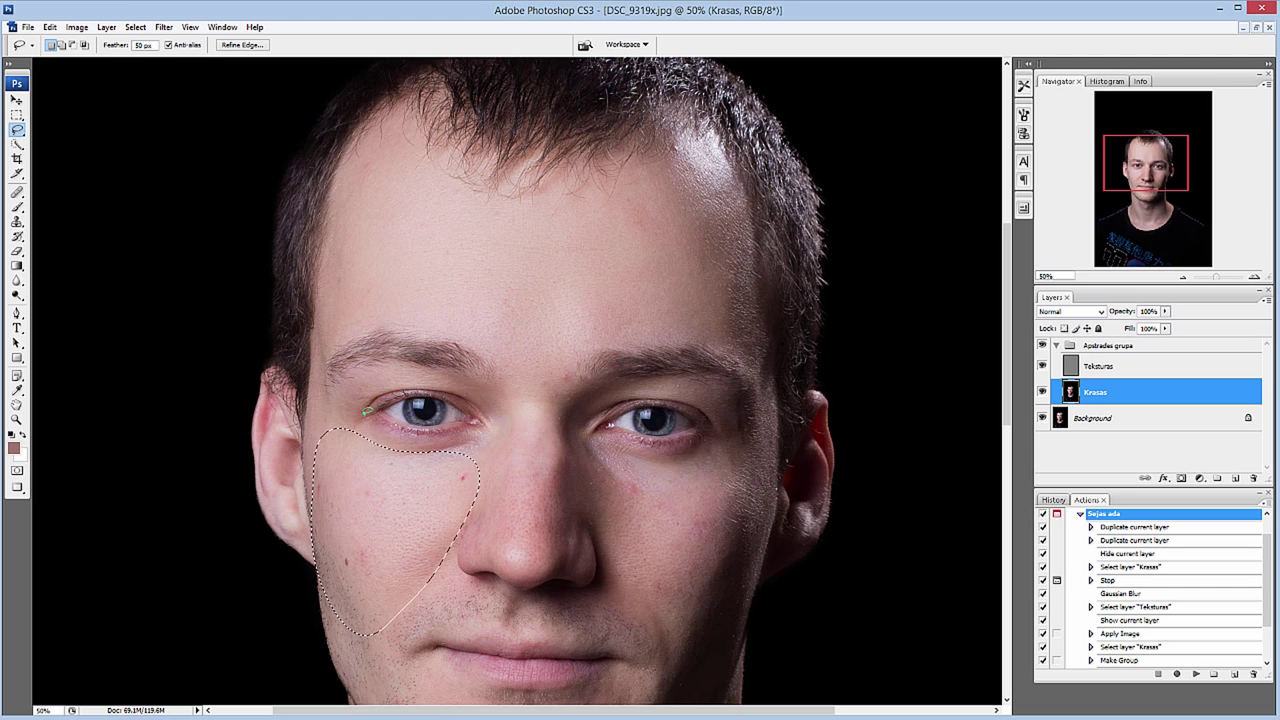
Blur the cheek selection, outline the lower cheek along the jawline, then deselect.
{"action": "left_click", "coordinate": [163, 27]}
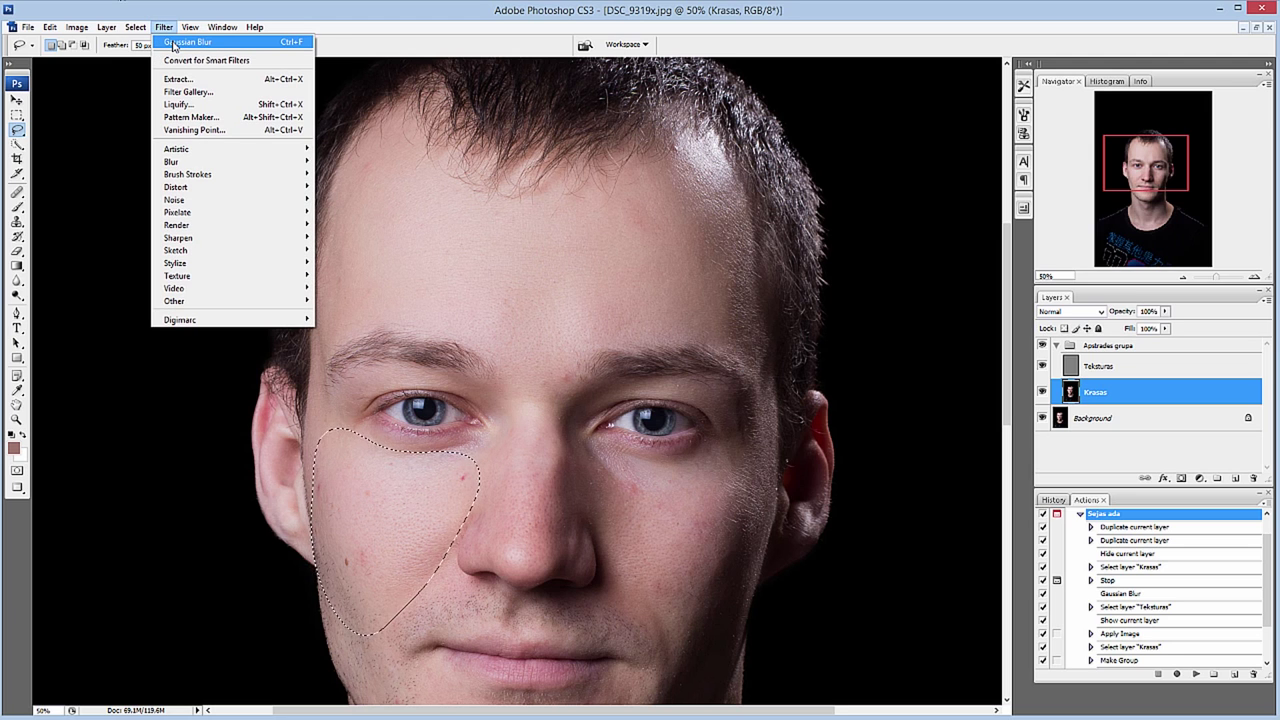
{"action": "left_click_drag", "start_coordinate": [1138, 172], "coordinate": [1138, 190]}
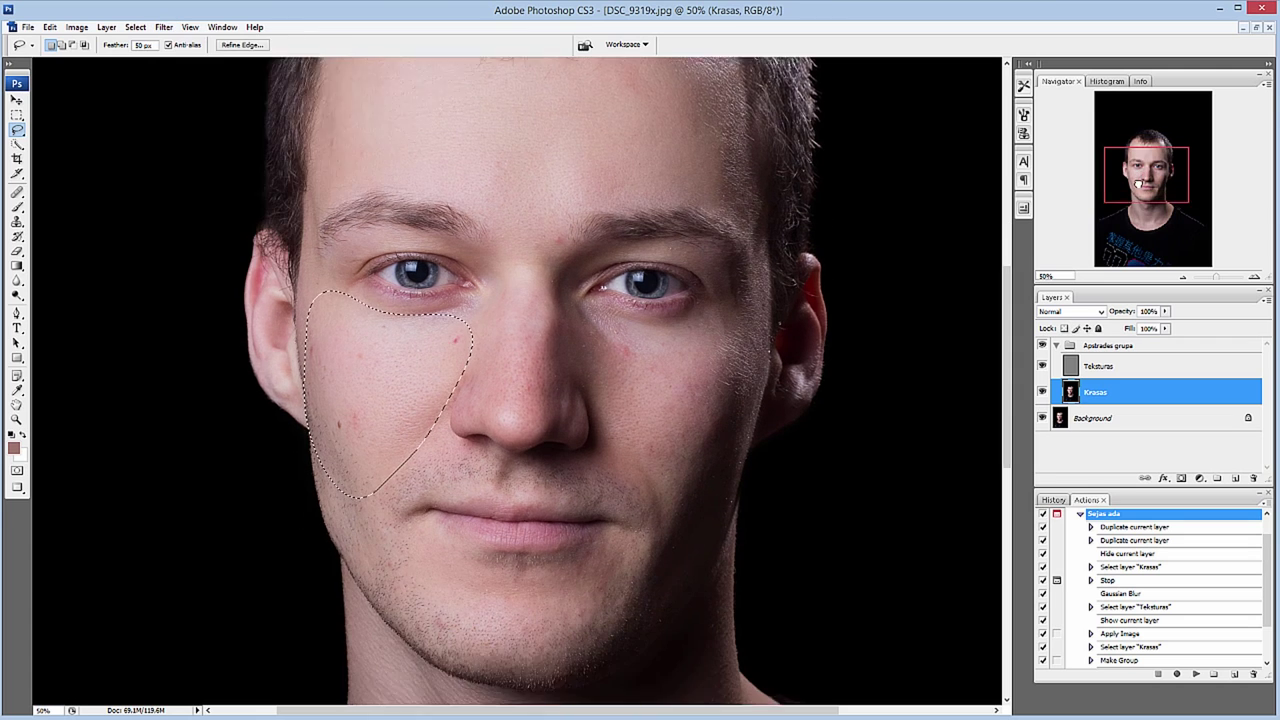
{"action": "left_click_drag", "start_coordinate": [450, 399], "coordinate": [308, 388]}
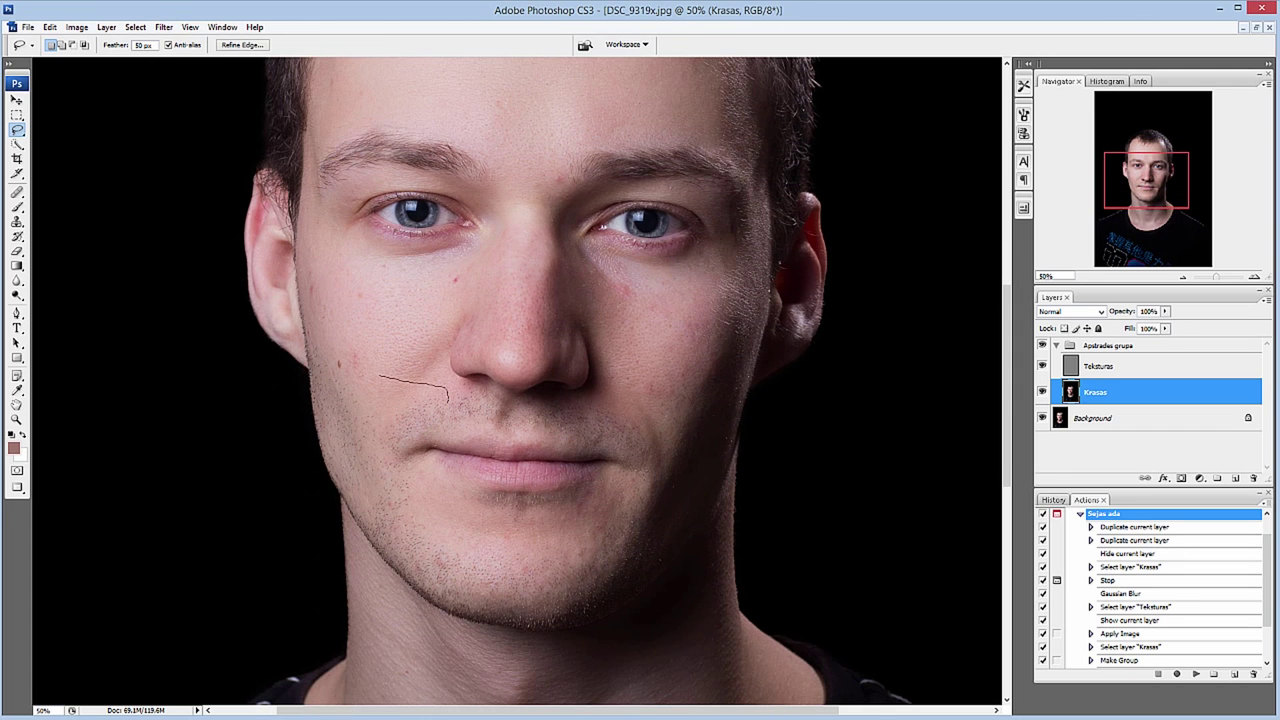
{"action": "mouse_move", "coordinate": [320, 453]}
{"action": "left_mouse_down"}
{"action": "mouse_move", "coordinate": [412, 481]}
{"action": "mouse_move", "coordinate": [437, 405]}
{"action": "left_mouse_up"}
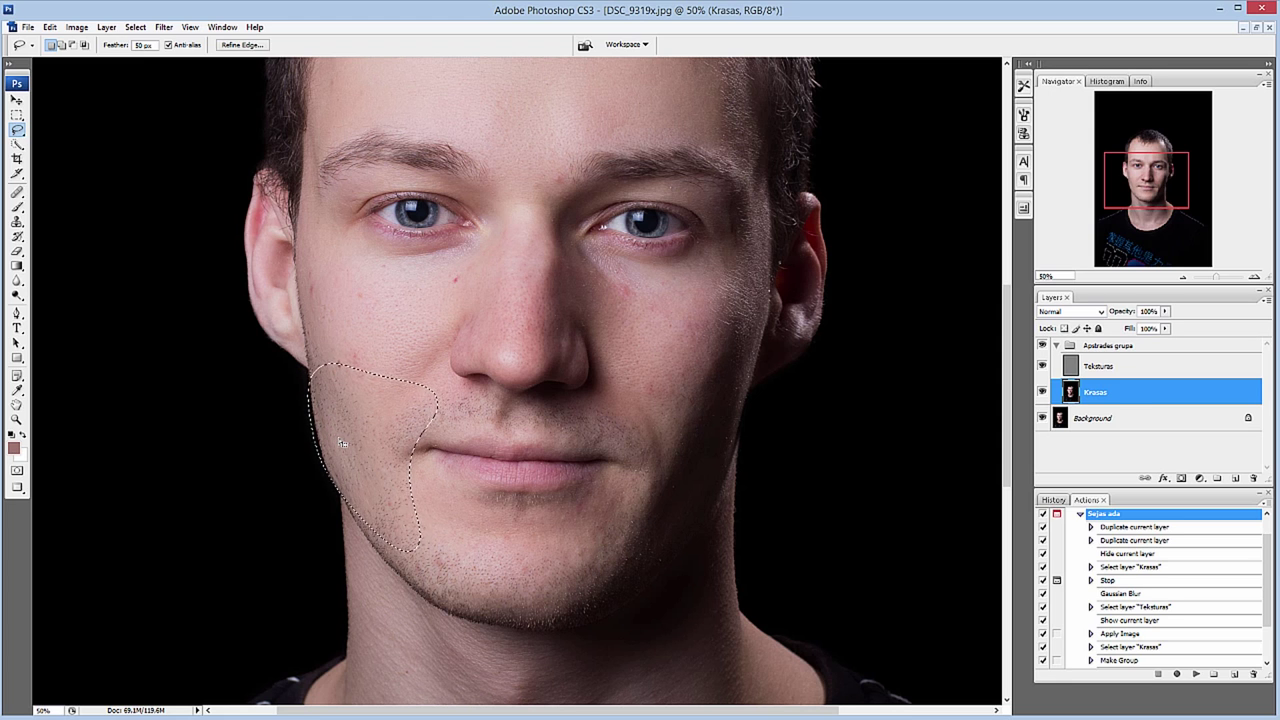
{"action": "key", "text": "ctrl+d"}
Step back in History, redraw the cheek outline, reapply the Gaussian Blur and deselect.
{"action": "left_click", "coordinate": [1053, 499]}
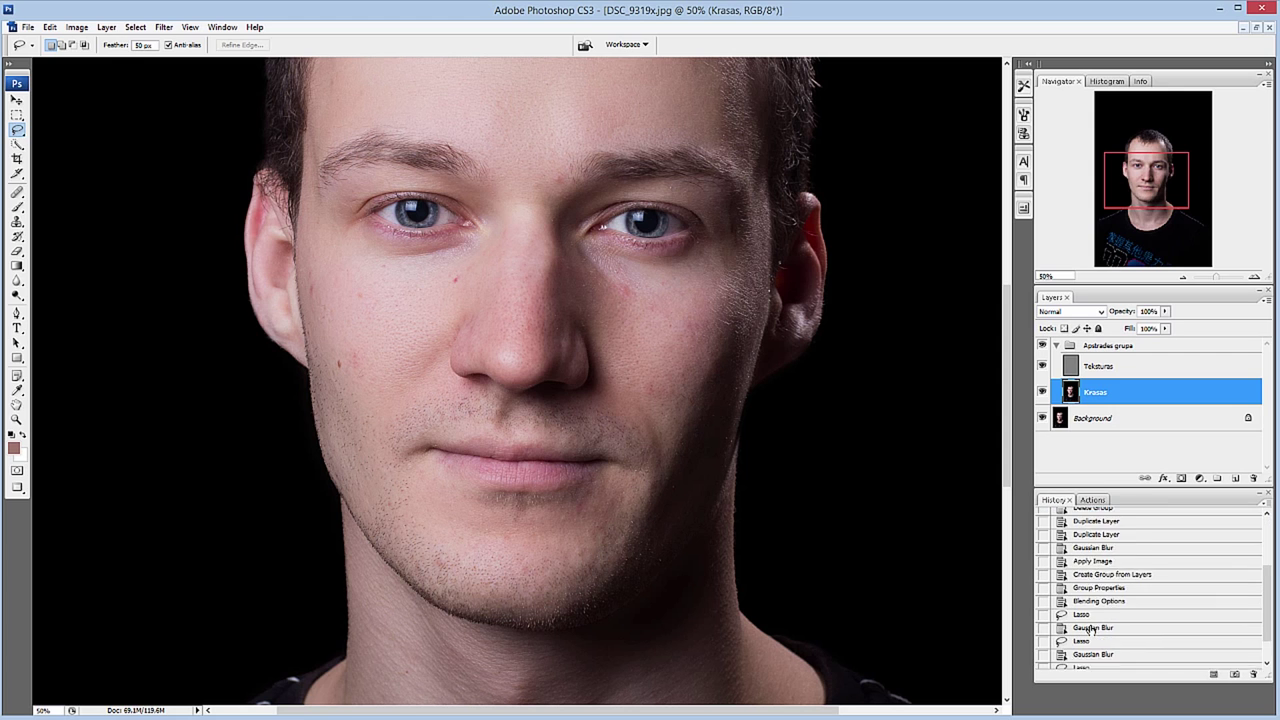
{"action": "scroll", "coordinate": [1093, 628], "scroll_direction": "down", "scroll_amount": 2}
{"action": "left_click", "coordinate": [1092, 648]}
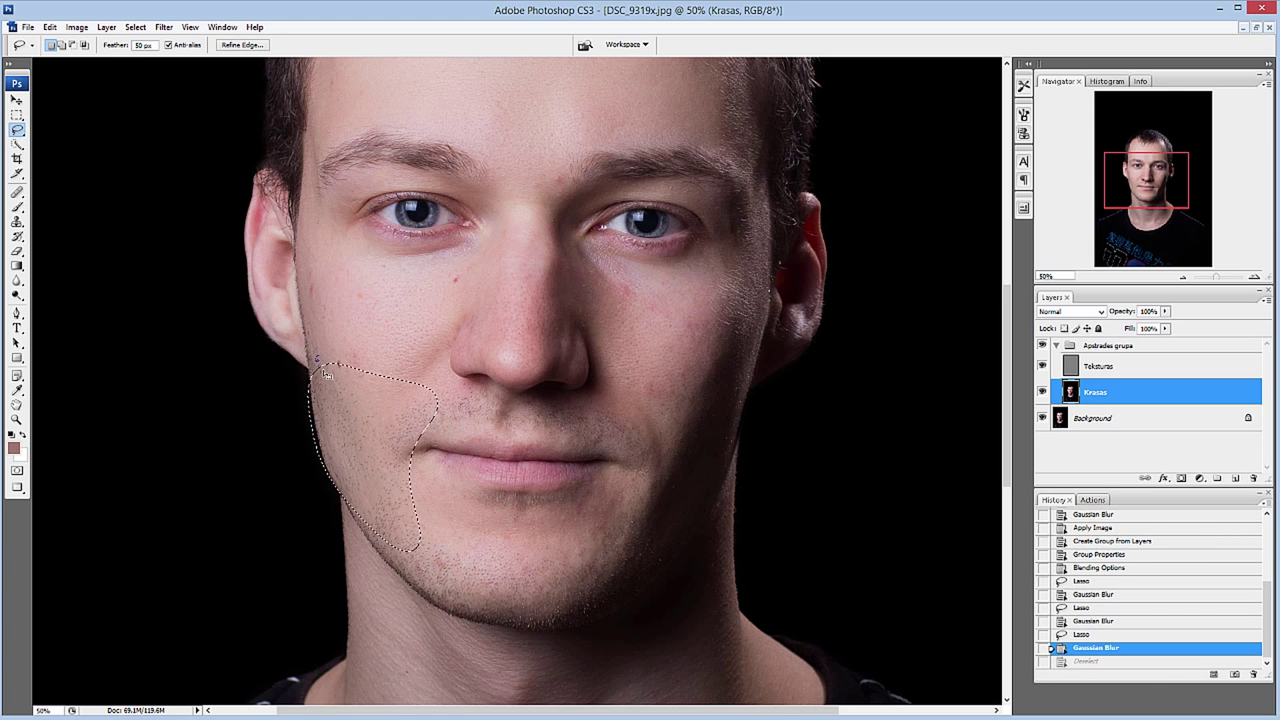
{"action": "left_click", "coordinate": [1101, 638]}
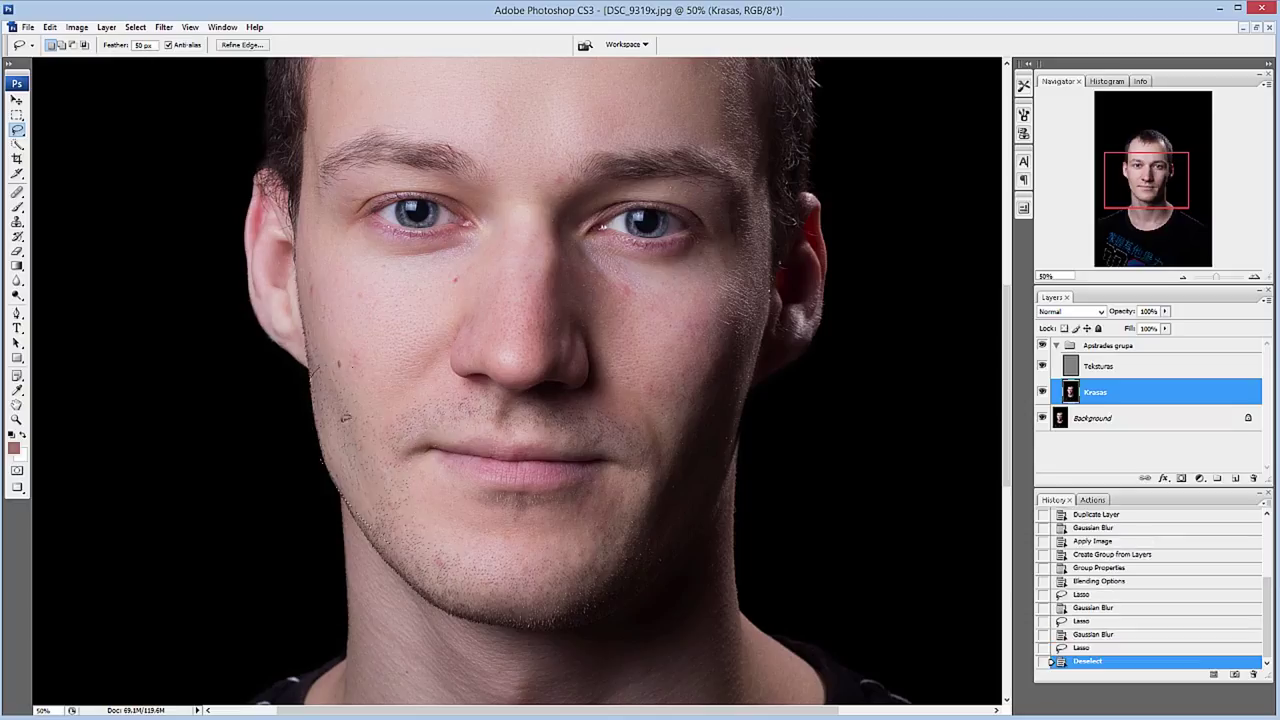
{"action": "left_click", "coordinate": [346, 418]}
{"action": "left_click_drag", "start_coordinate": [362, 505], "coordinate": [322, 411]}
{"action": "mouse_move", "coordinate": [322, 321]}
{"action": "left_mouse_down"}
{"action": "mouse_move", "coordinate": [374, 519]}
{"action": "mouse_move", "coordinate": [358, 506]}
{"action": "left_mouse_up"}
{"action": "key", "text": "ctrl+f"}
{"action": "key", "text": "ctrl+d"}
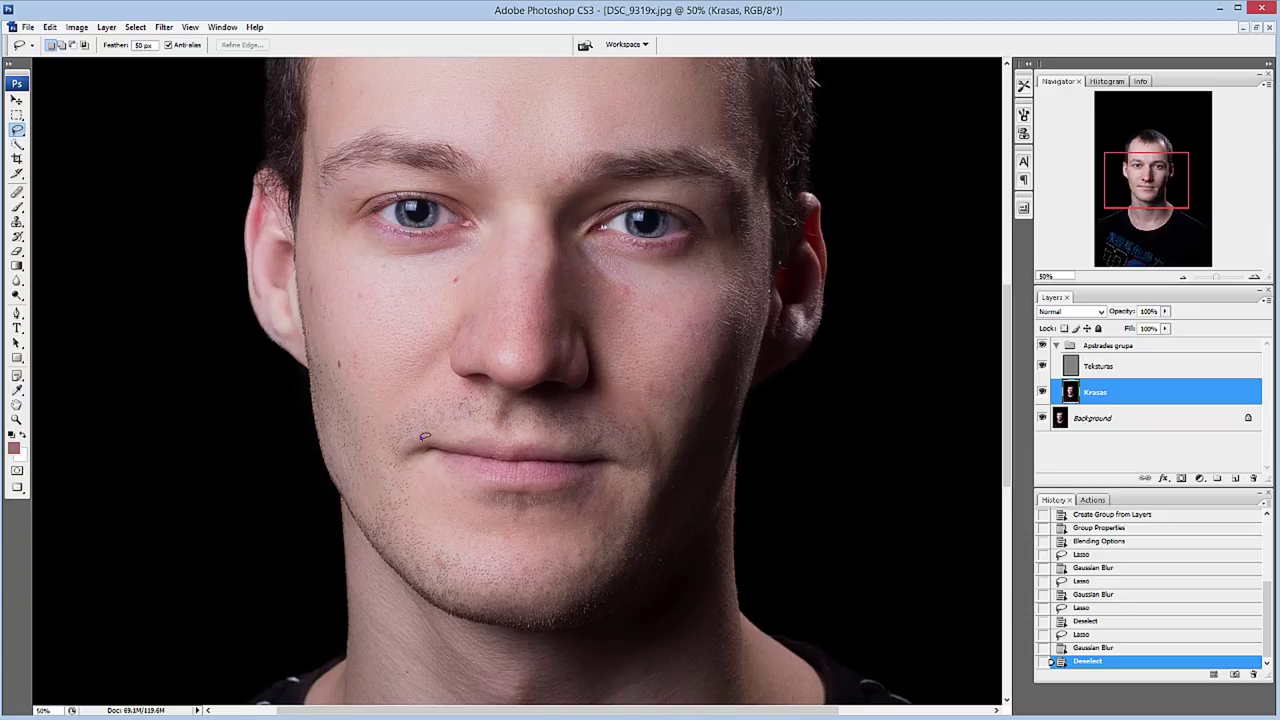
Lasso the chin and lower chin and soften them with Gaussian Blur.
{"action": "left_click_drag", "start_coordinate": [380, 530], "coordinate": [615, 545]}
{"action": "left_click_drag", "start_coordinate": [615, 545], "coordinate": [405, 468]}
{"action": "key", "text": "ctrl+f"}
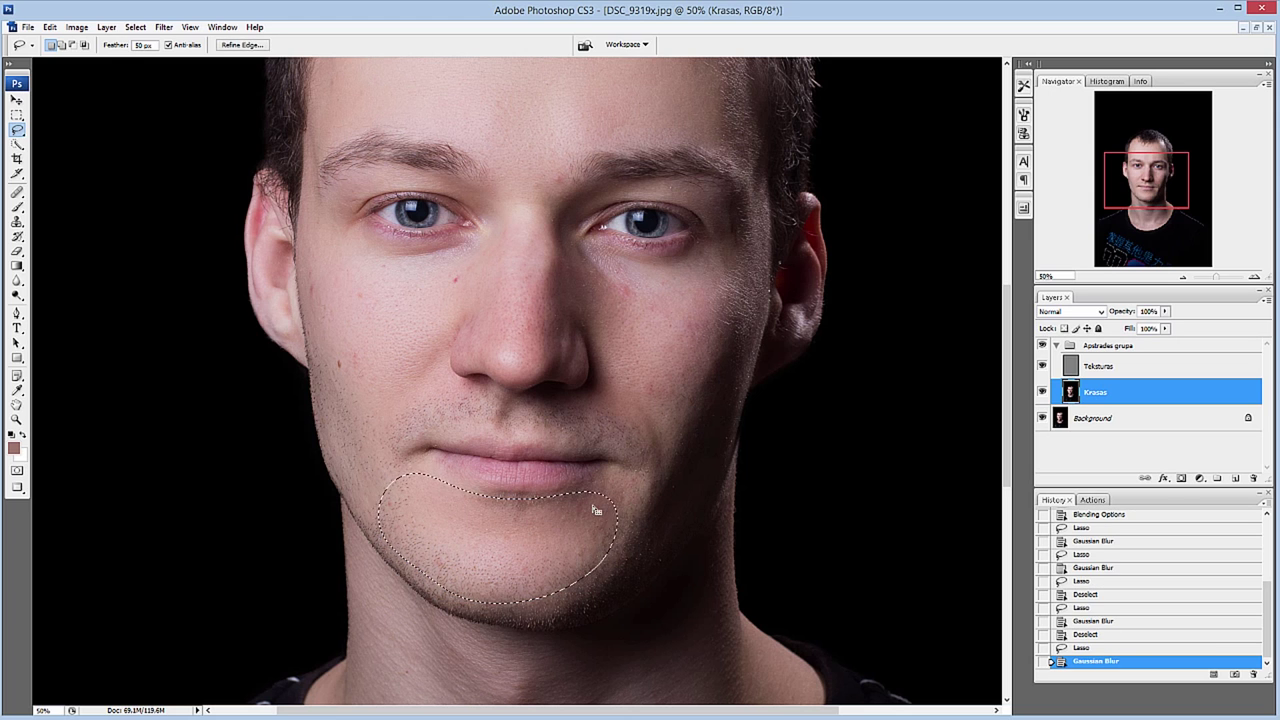
{"action": "key", "text": "ctrl+d"}
{"action": "mouse_move", "coordinate": [597, 481]}
{"action": "left_mouse_down"}
{"action": "mouse_move", "coordinate": [575, 545]}
{"action": "mouse_move", "coordinate": [635, 505]}
{"action": "mouse_move", "coordinate": [600, 484]}
{"action": "left_mouse_up"}
{"action": "key", "text": "ctrl+f"}
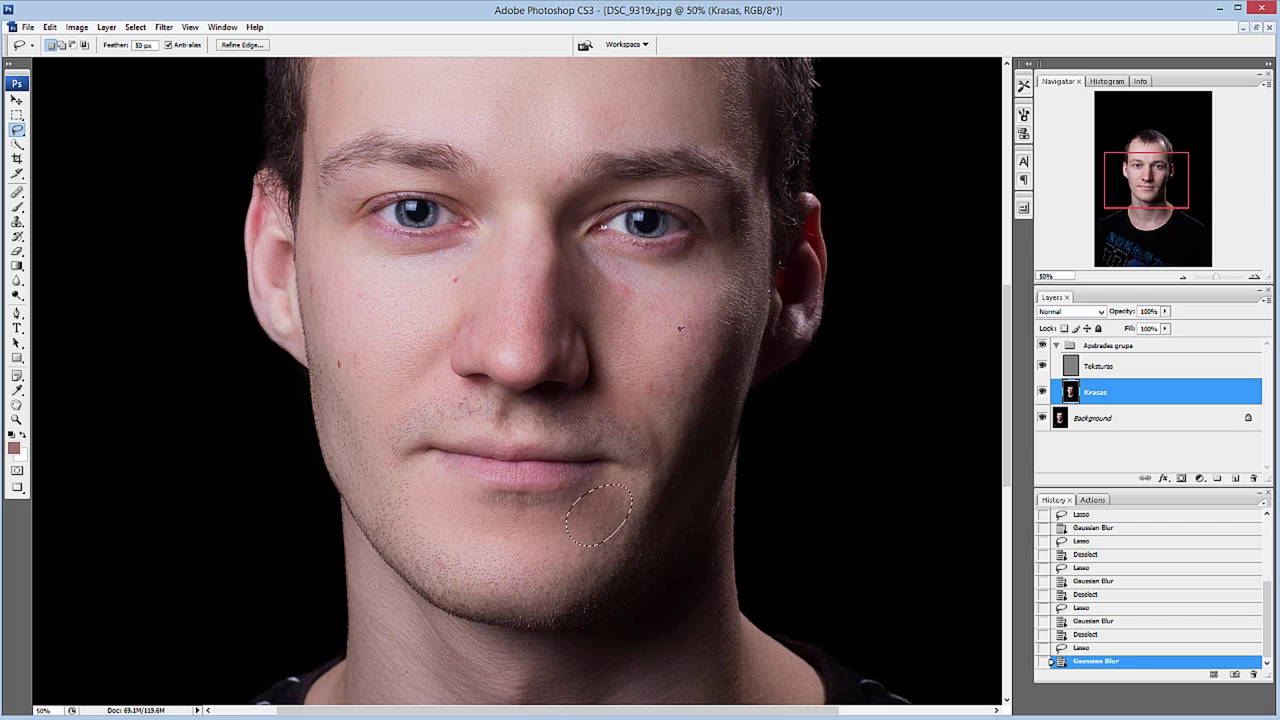
Blur a patch of the right cheek and the skin beside the nose.
{"action": "mouse_move", "coordinate": [705, 303]}
{"action": "left_mouse_down"}
{"action": "mouse_move", "coordinate": [662, 425]}
{"action": "mouse_move", "coordinate": [706, 308]}
{"action": "mouse_move", "coordinate": [589, 303]}
{"action": "left_mouse_up"}
{"action": "key", "text": "ctrl+f"}
{"action": "key", "text": "ctrl+d"}
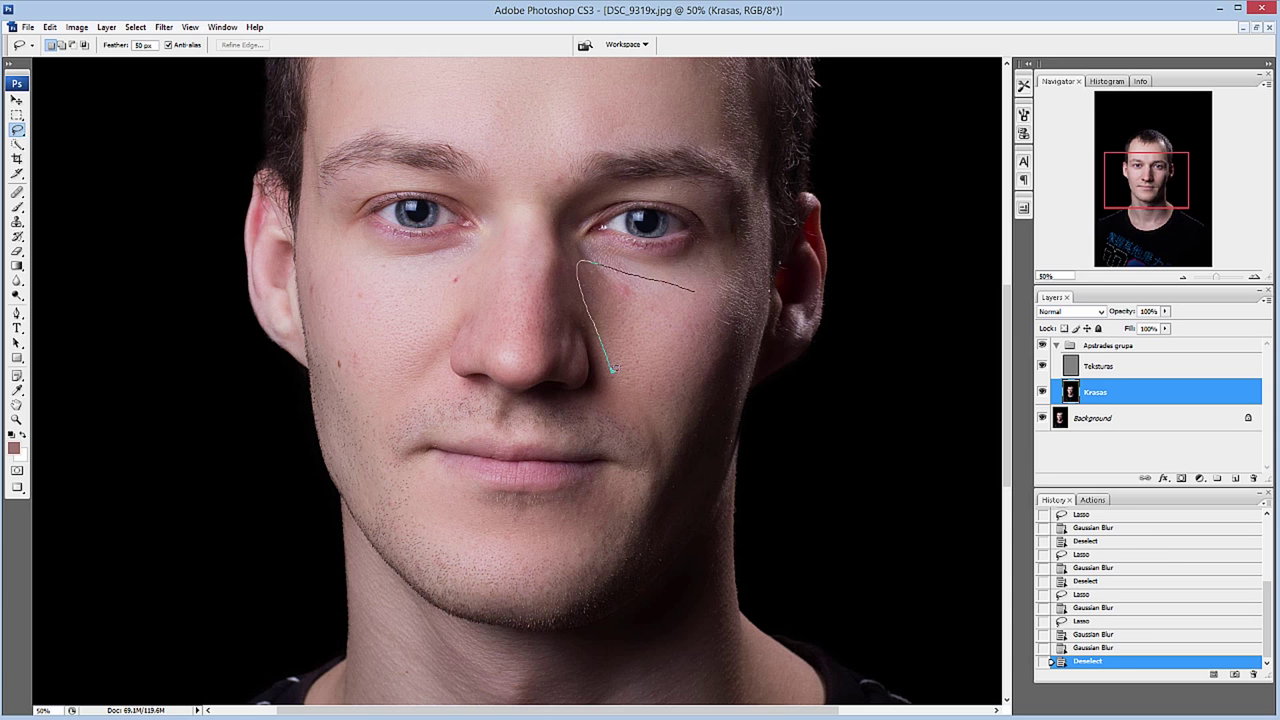
{"action": "left_click_drag", "start_coordinate": [613, 370], "coordinate": [671, 366]}
{"action": "key", "text": "ctrl+f"}
Lasso the skin under the right eye and blur it, clearing the selection.
{"action": "mouse_move", "coordinate": [678, 268]}
{"action": "left_mouse_down"}
{"action": "mouse_move", "coordinate": [585, 243]}
{"action": "mouse_move", "coordinate": [648, 280]}
{"action": "left_mouse_up"}
{"action": "key", "text": "ctrl+d"}
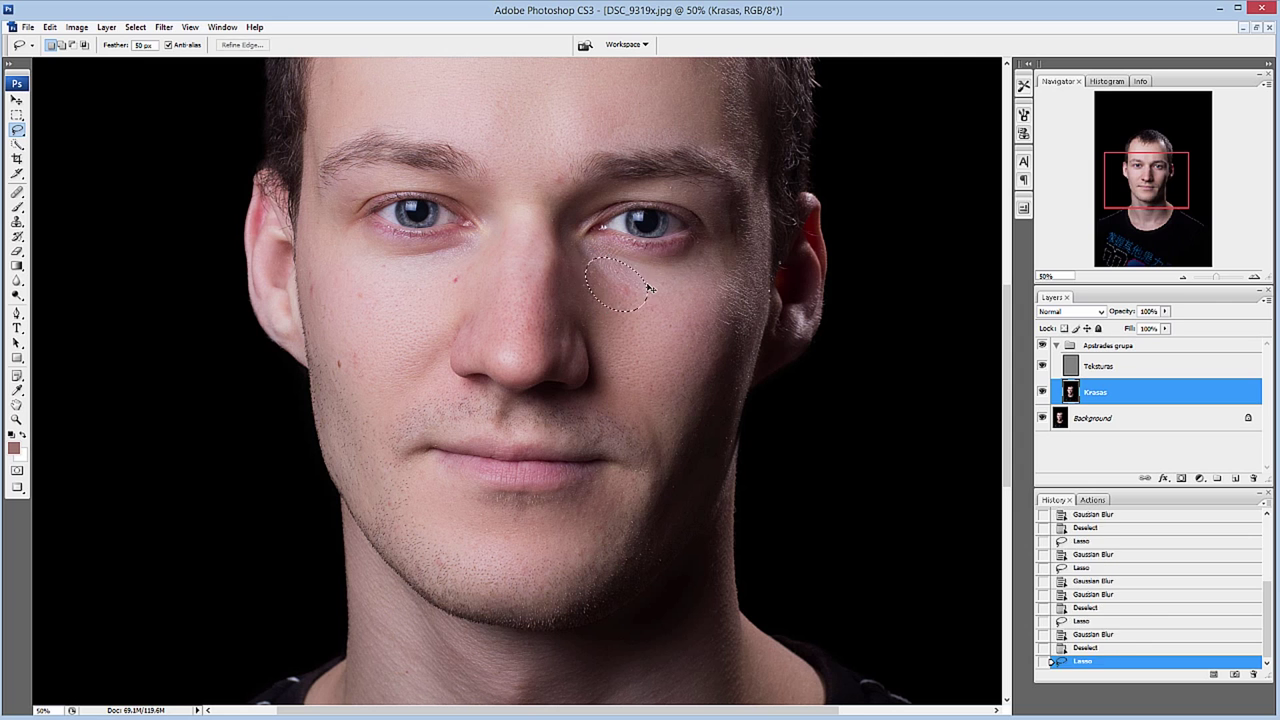
{"action": "key", "text": "ctrl+f"}
{"action": "key", "text": "ctrl+d"}
Lasso the nose, apply Gaussian Blur, and deselect.
{"action": "scroll", "coordinate": [678, 426], "scroll_direction": "up", "scroll_amount": 2}
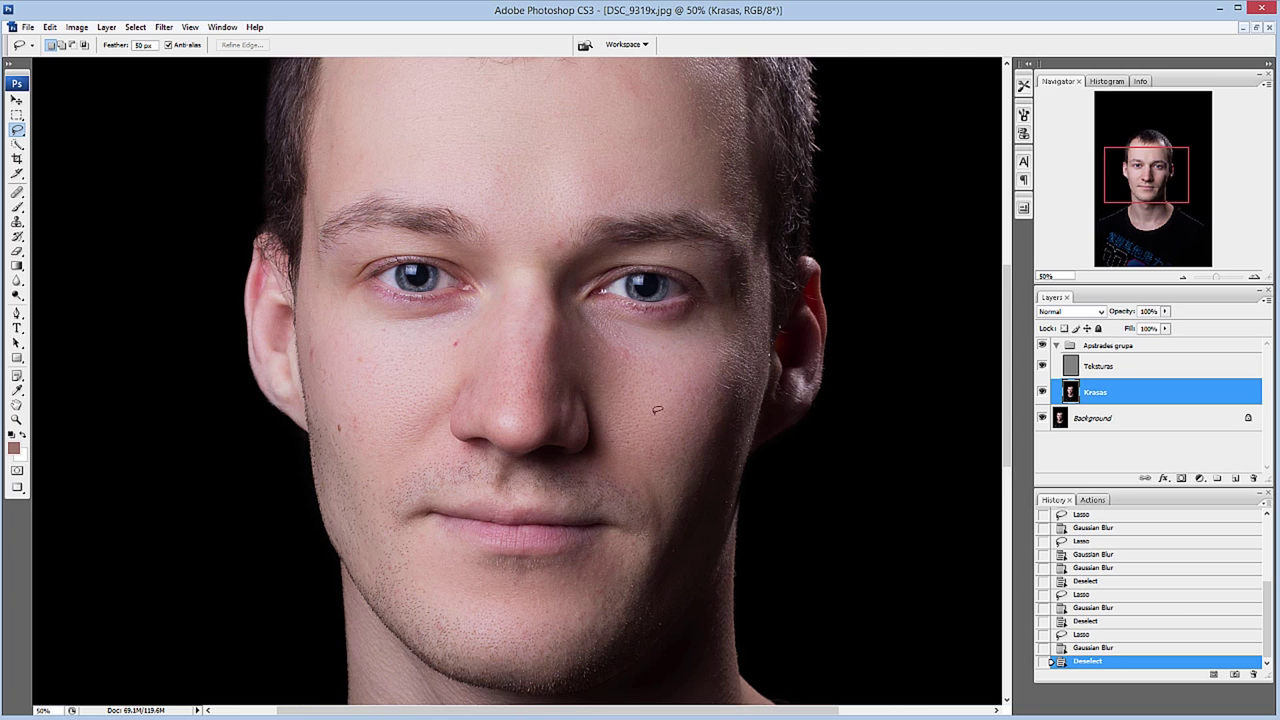
{"action": "scroll", "coordinate": [650, 370], "scroll_direction": "up", "scroll_amount": 3}
{"action": "scroll", "coordinate": [625, 315], "scroll_direction": "up", "scroll_amount": 2}
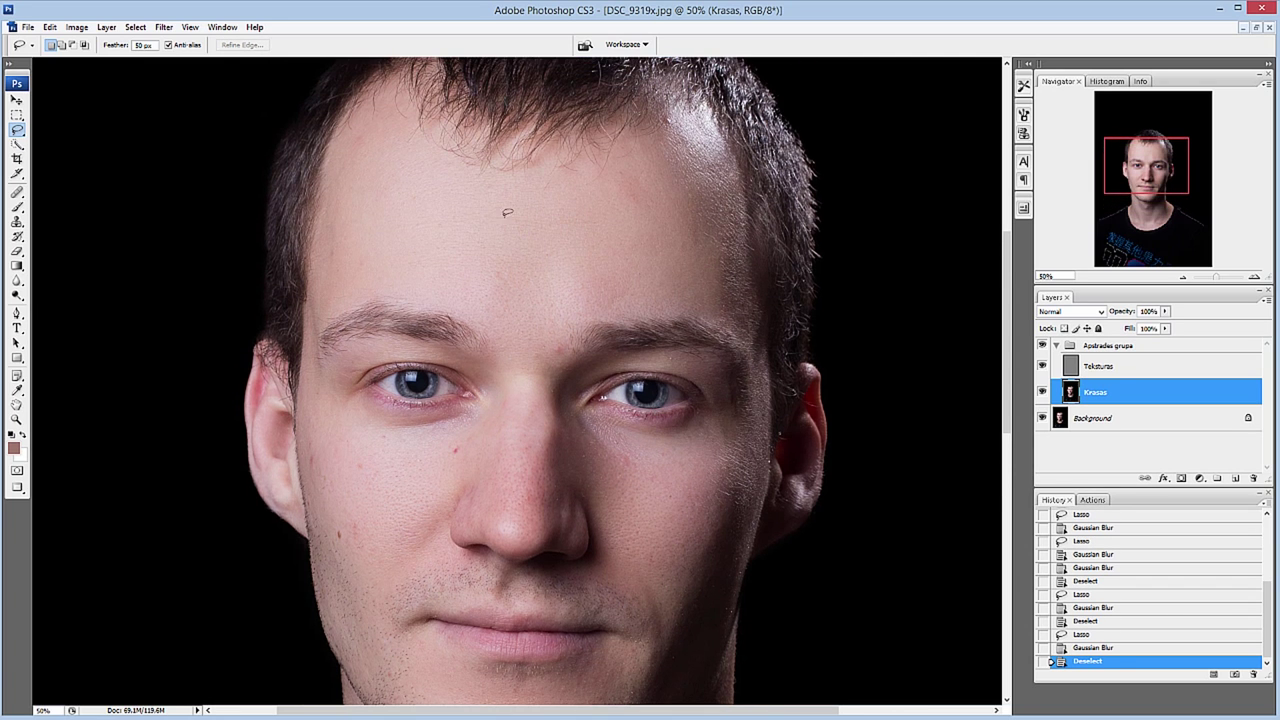
{"action": "scroll", "coordinate": [486, 497], "scroll_direction": "down", "scroll_amount": 2}
{"action": "mouse_move", "coordinate": [529, 352]}
{"action": "left_mouse_down"}
{"action": "mouse_move", "coordinate": [486, 486]}
{"action": "mouse_move", "coordinate": [498, 497]}
{"action": "mouse_move", "coordinate": [528, 355]}
{"action": "left_mouse_up"}
{"action": "key", "text": "ctrl+f"}
{"action": "key", "text": "ctrl+d"}
Lasso the neck below the jaw, reapply Gaussian Blur, and clear the selection.
{"action": "scroll", "coordinate": [658, 455], "scroll_direction": "down", "scroll_amount": 2}
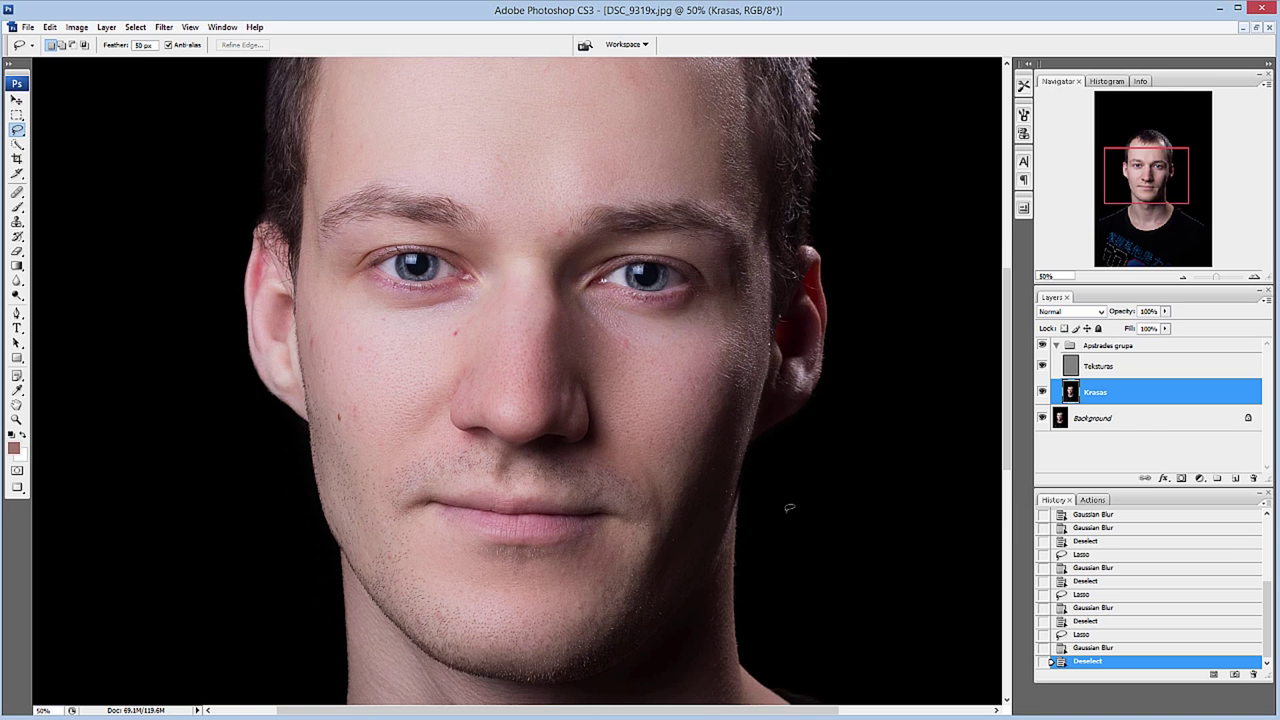
{"action": "scroll", "coordinate": [664, 470], "scroll_direction": "down", "scroll_amount": 2}
{"action": "scroll", "coordinate": [670, 488], "scroll_direction": "down", "scroll_amount": 3}
{"action": "scroll", "coordinate": [642, 495], "scroll_direction": "down", "scroll_amount": 1}
{"action": "scroll", "coordinate": [566, 498], "scroll_direction": "down", "scroll_amount": 1}
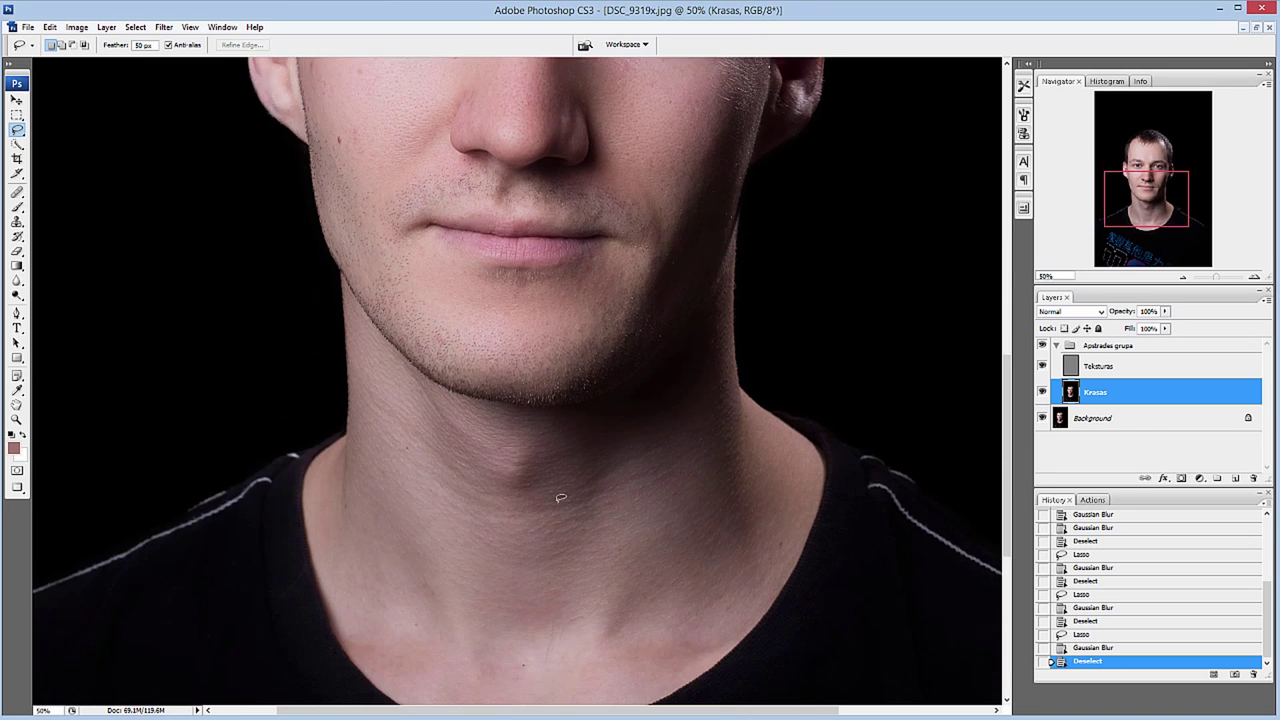
{"action": "scroll", "coordinate": [562, 499], "scroll_direction": "down", "scroll_amount": 1}
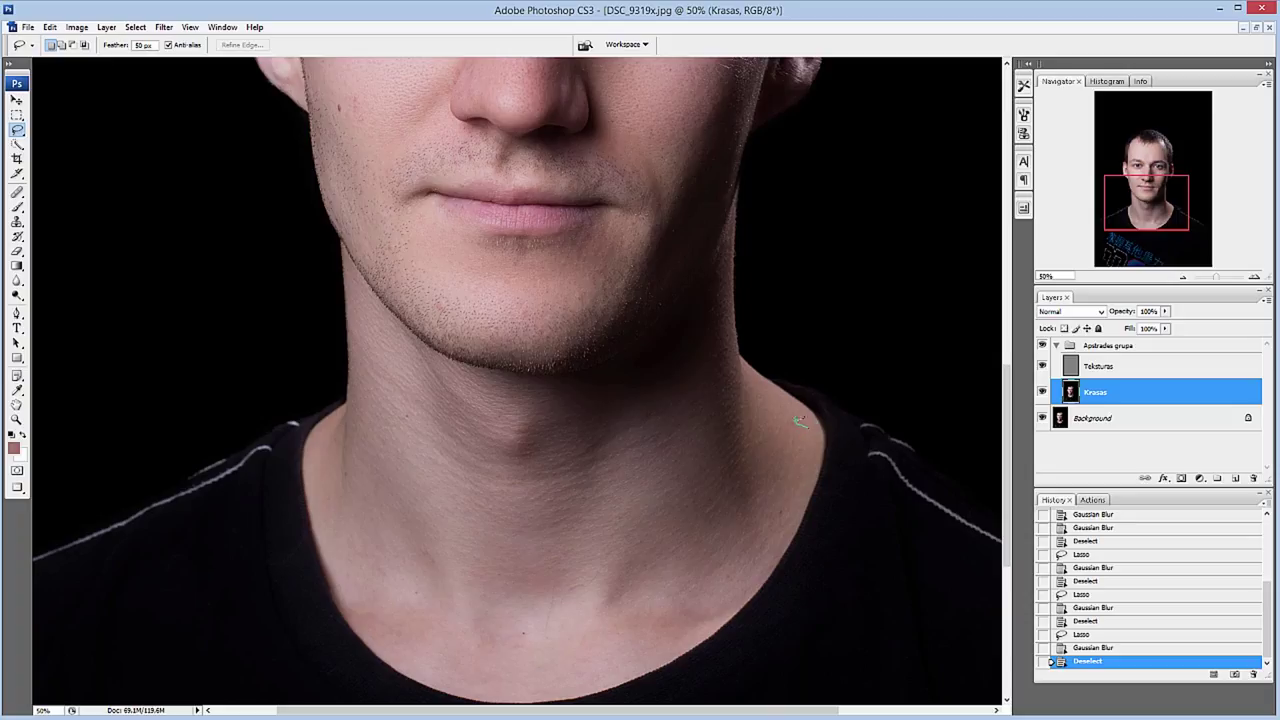
{"action": "mouse_move", "coordinate": [799, 421]}
{"action": "left_mouse_down"}
{"action": "mouse_move", "coordinate": [477, 368]}
{"action": "mouse_move", "coordinate": [366, 290]}
{"action": "mouse_move", "coordinate": [327, 540]}
{"action": "mouse_move", "coordinate": [365, 640]}
{"action": "mouse_move", "coordinate": [458, 685]}
{"action": "mouse_move", "coordinate": [560, 696]}
{"action": "mouse_move", "coordinate": [698, 626]}
{"action": "mouse_move", "coordinate": [780, 545]}
{"action": "mouse_move", "coordinate": [800, 432]}
{"action": "left_mouse_up"}
{"action": "key", "text": "ctrl+f"}
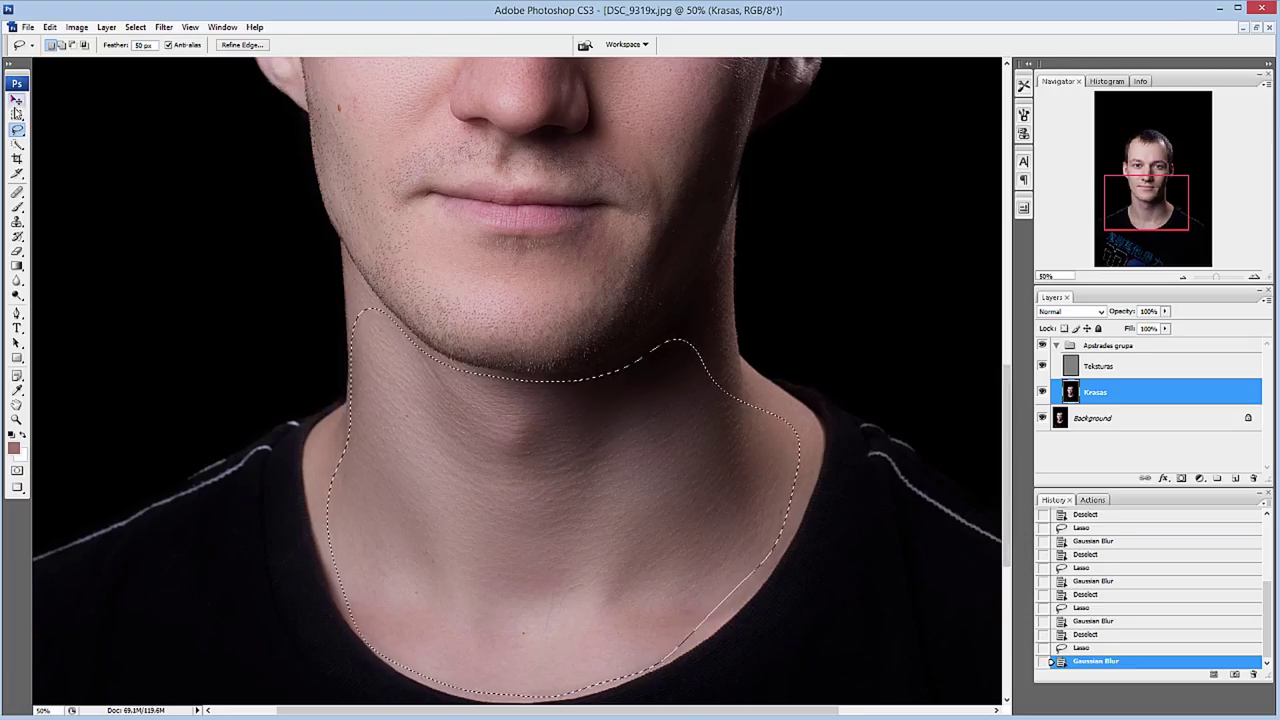
{"action": "left_click", "coordinate": [16, 114]}
{"action": "left_click", "coordinate": [666, 366]}
{"action": "scroll", "coordinate": [1119, 331], "scroll_direction": "up", "scroll_amount": 2}
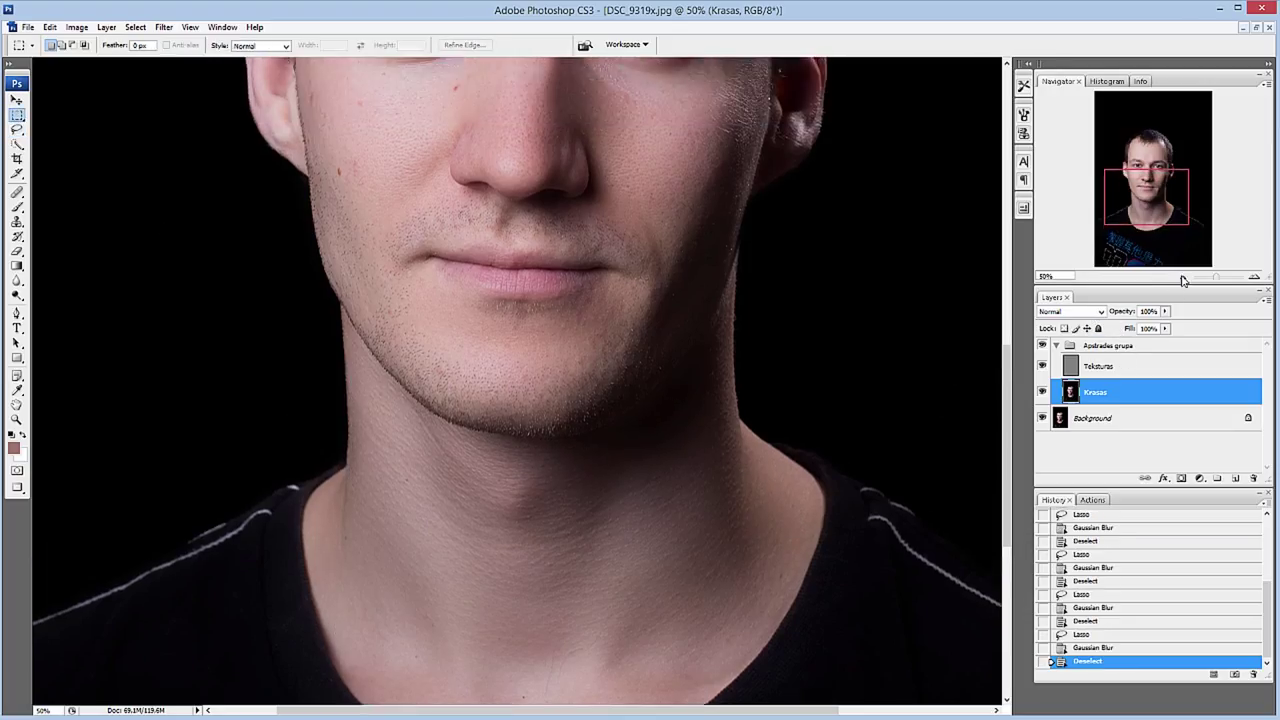
Zoom out to 33.3%, toggle the Apstrades grupa off and on, then select Teksturas.
{"action": "left_click", "coordinate": [1183, 277]}
{"action": "left_click_drag", "start_coordinate": [1177, 230], "coordinate": [1171, 195]}
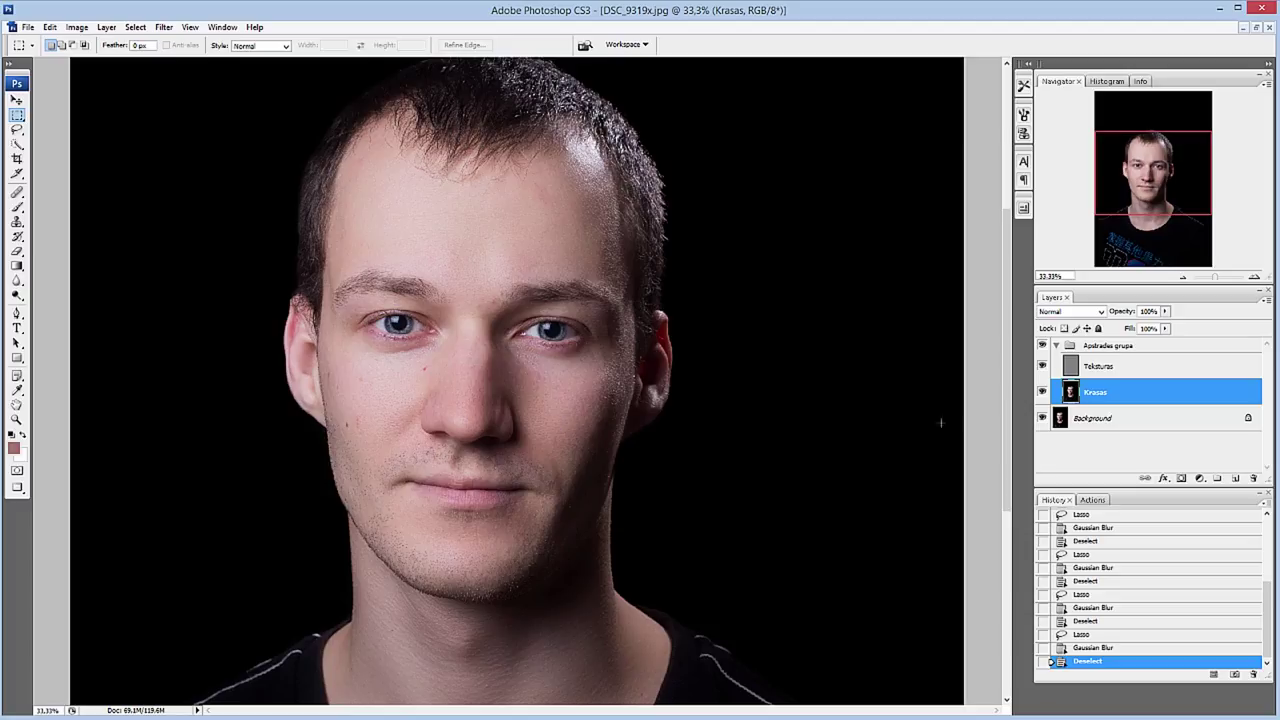
{"action": "left_click", "coordinate": [1042, 348]}
{"action": "left_click", "coordinate": [1043, 350]}
{"action": "left_click", "coordinate": [1100, 370]}
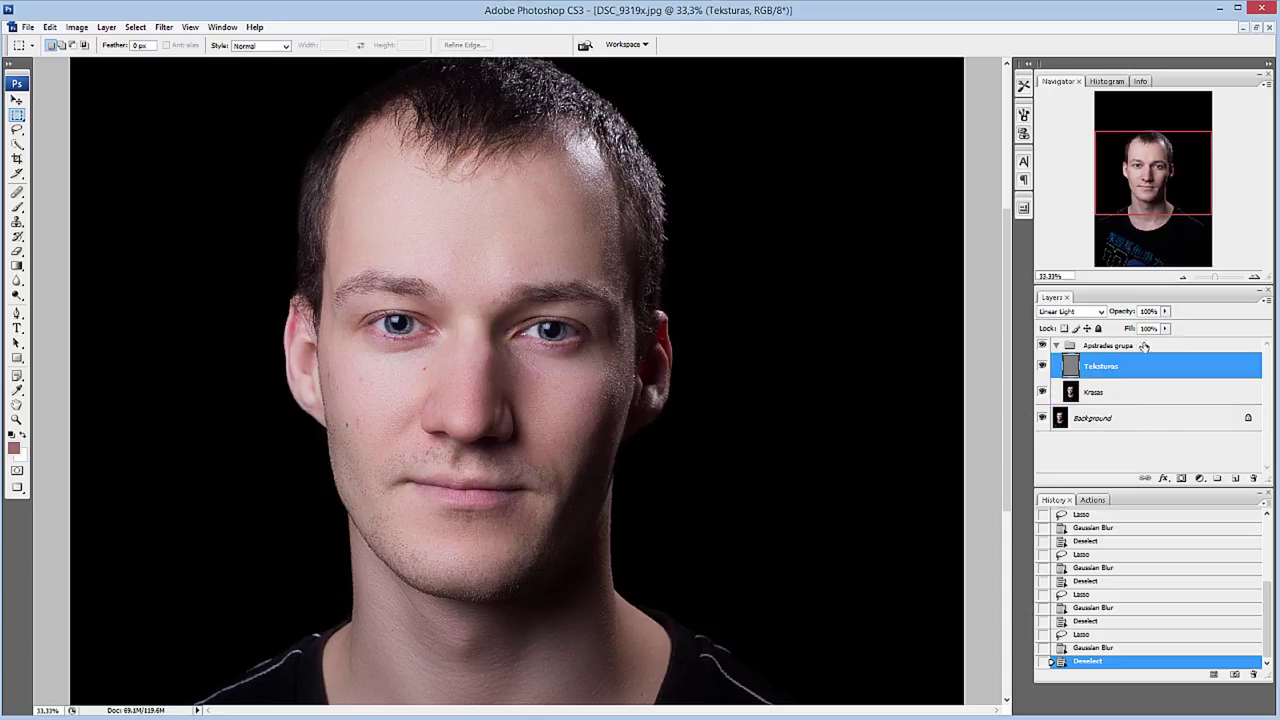
Zoom to 100% on the forehead and set the Clone Stamp to Sample: Current Layer.
{"action": "left_click", "coordinate": [1254, 277]}
{"action": "left_click", "coordinate": [1254, 277]}
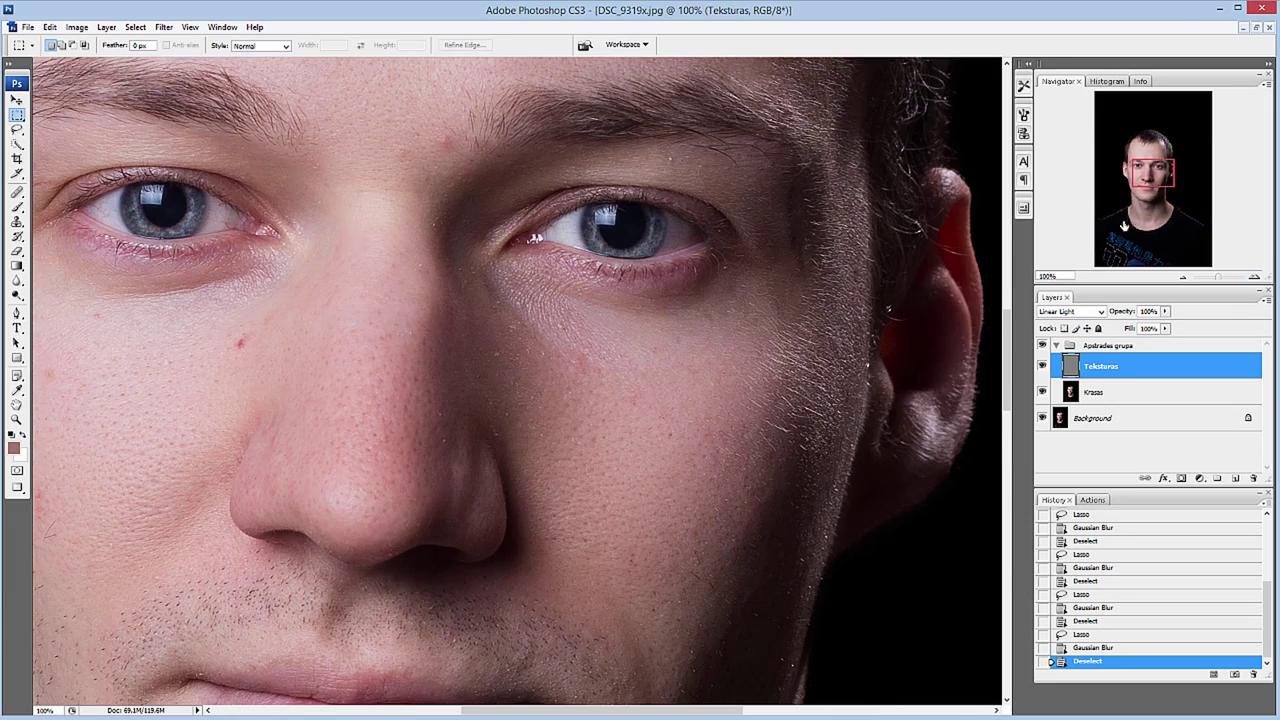
{"action": "left_click_drag", "start_coordinate": [1160, 172], "coordinate": [1154, 152]}
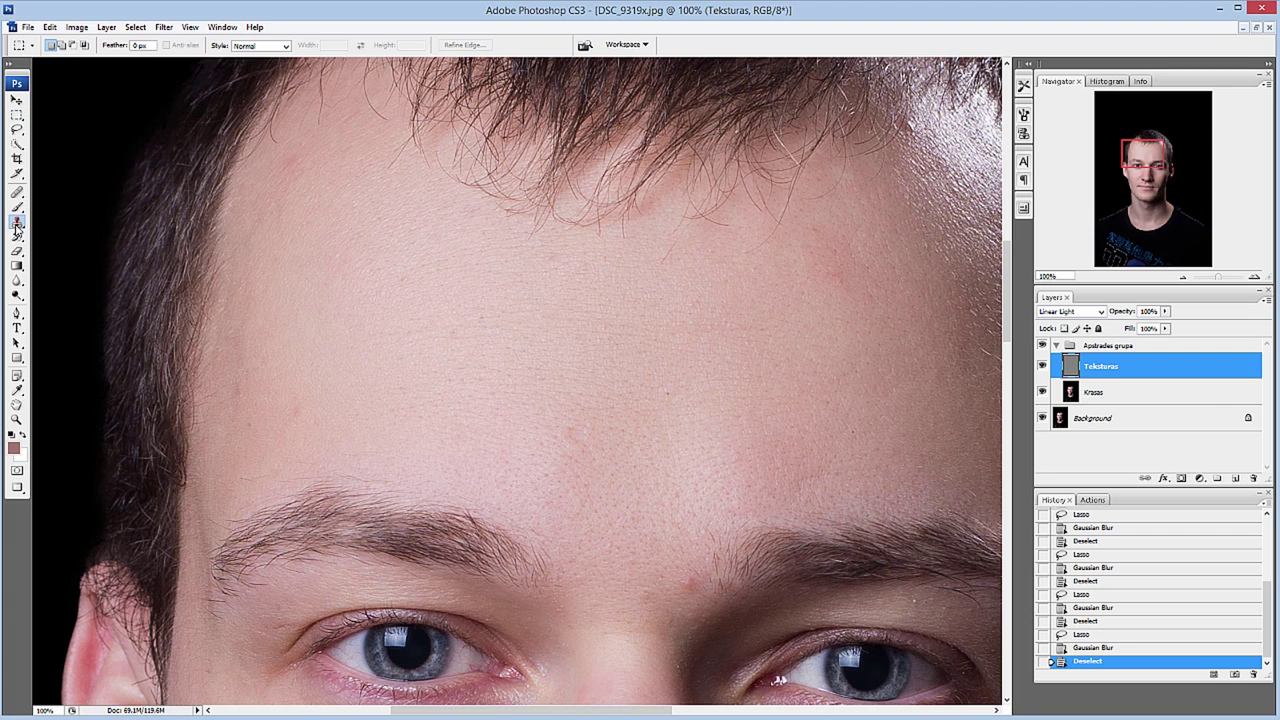
{"action": "left_click", "coordinate": [17, 221]}
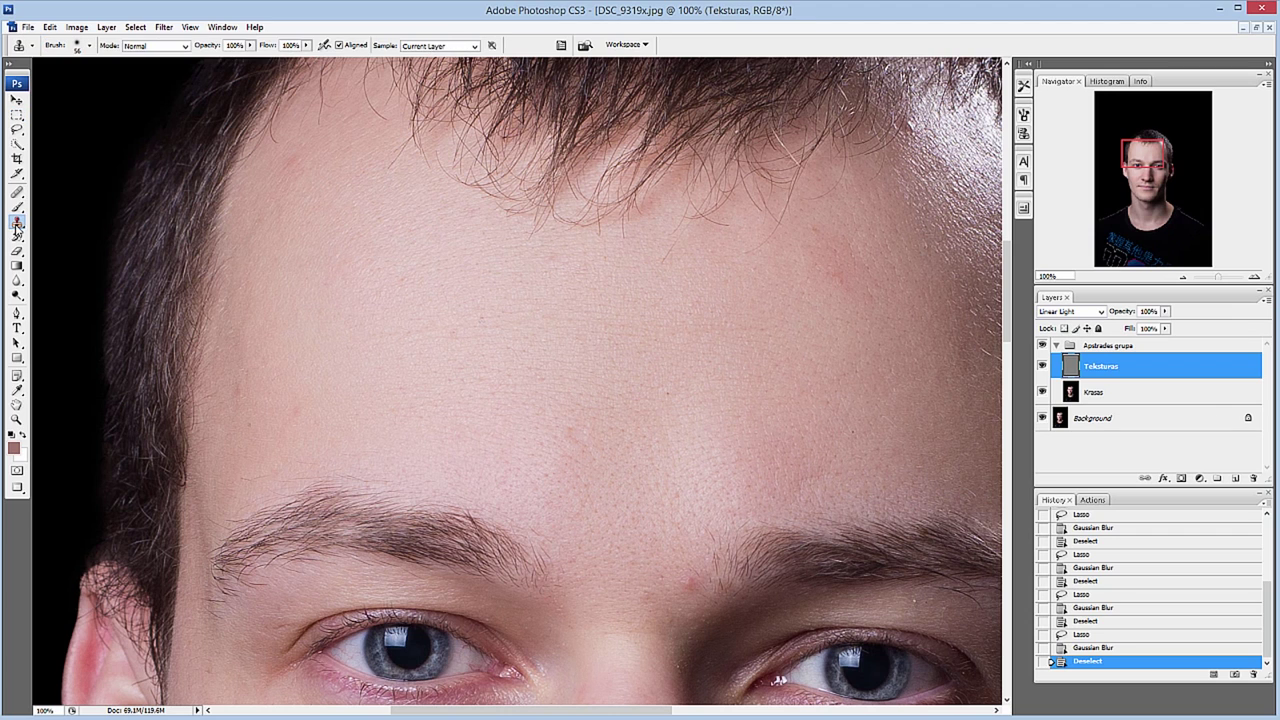
{"action": "left_click", "coordinate": [442, 46]}
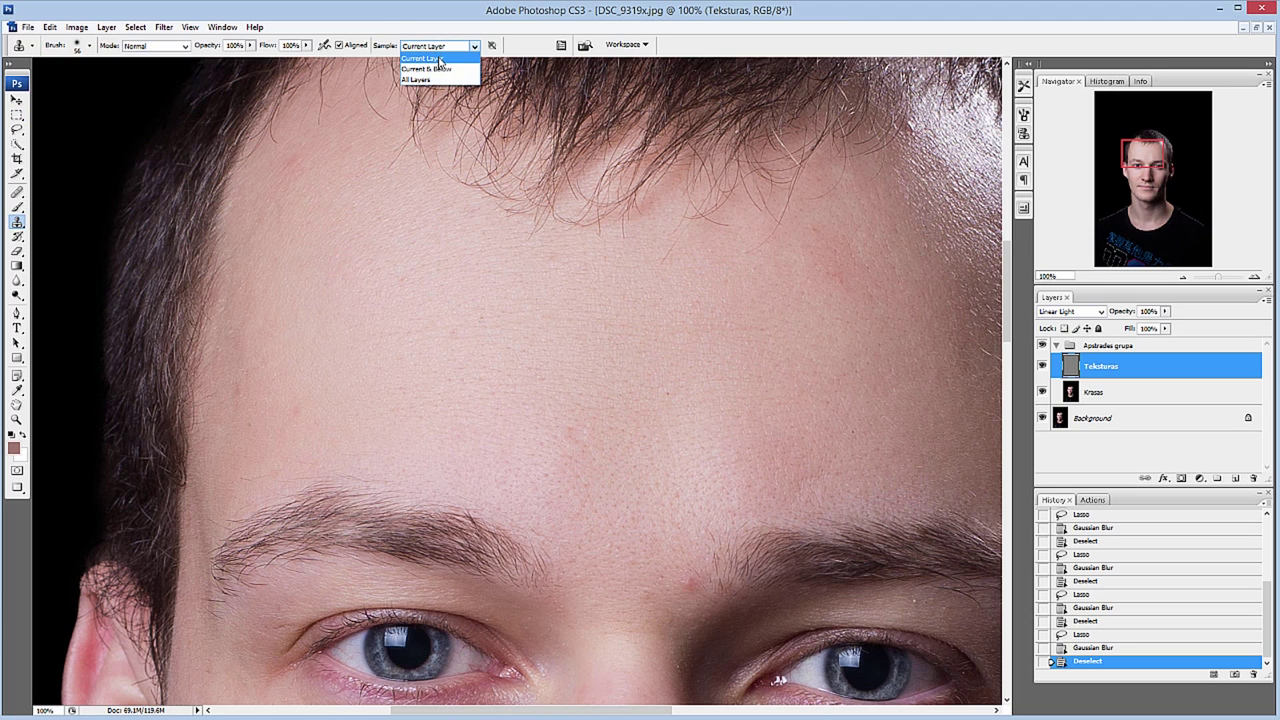
{"action": "left_click", "coordinate": [441, 59]}
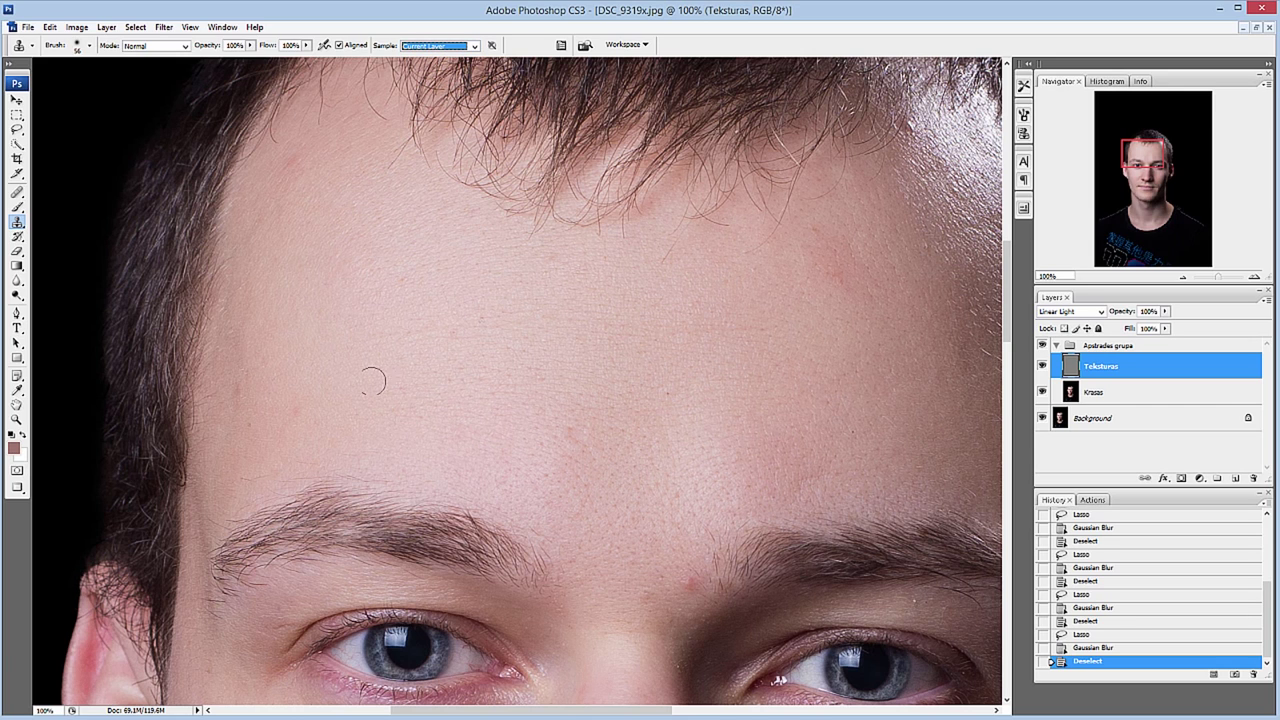
Sample clean forehead skin and stamp out the forehead blemishes.
{"action": "left_click", "coordinate": [261, 388], "text": "alt"}
{"action": "left_click_drag", "start_coordinate": [243, 388], "coordinate": [240, 390]}
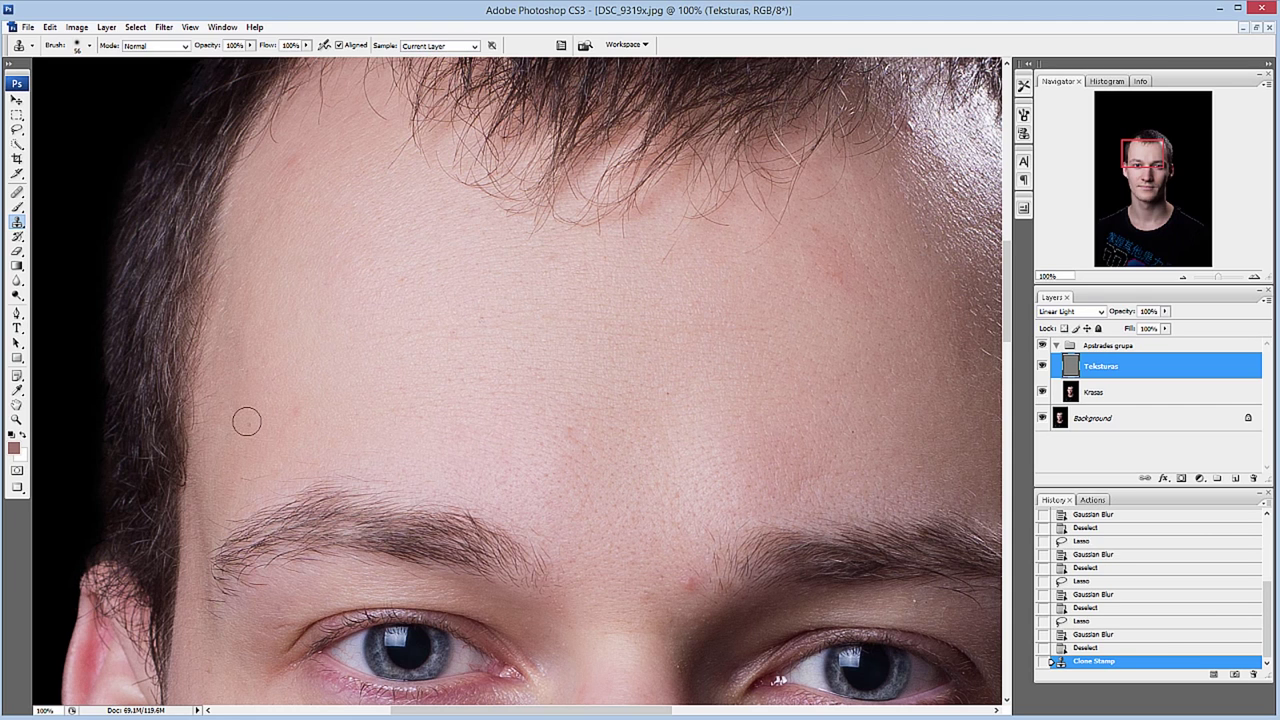
{"action": "left_click", "coordinate": [246, 423]}
{"action": "left_click", "coordinate": [598, 449]}
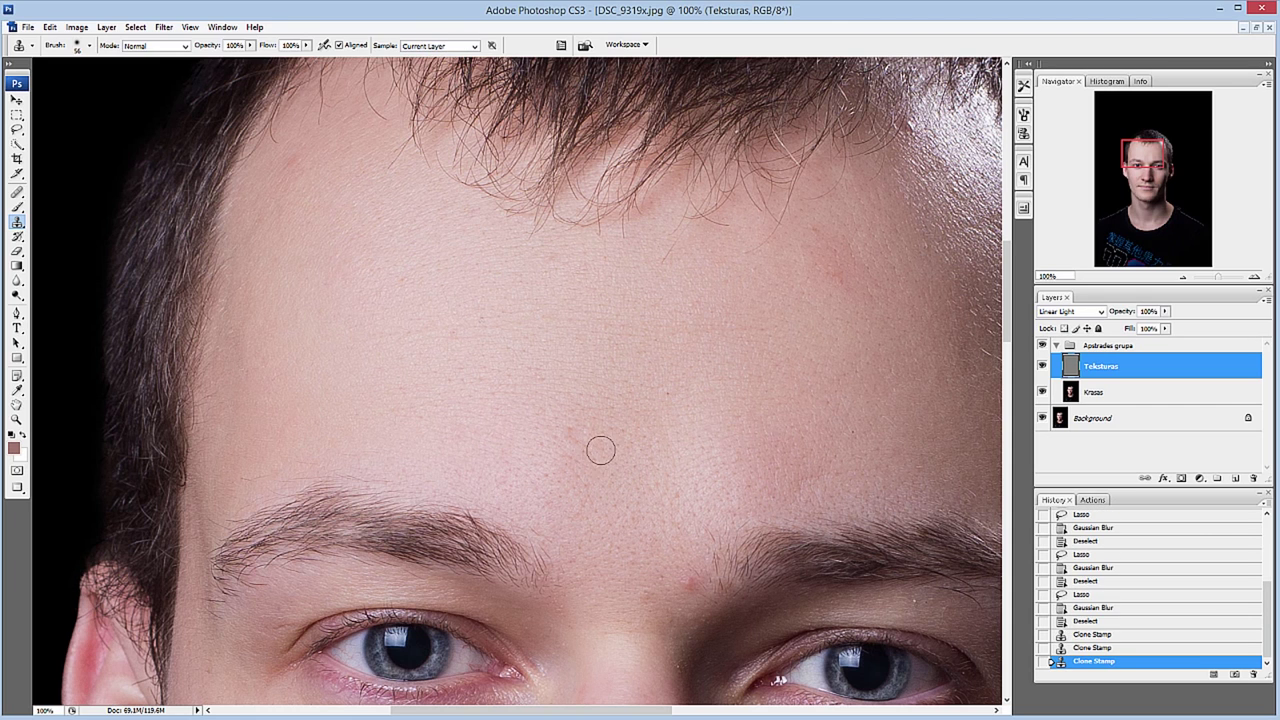
{"action": "left_click", "coordinate": [578, 438]}
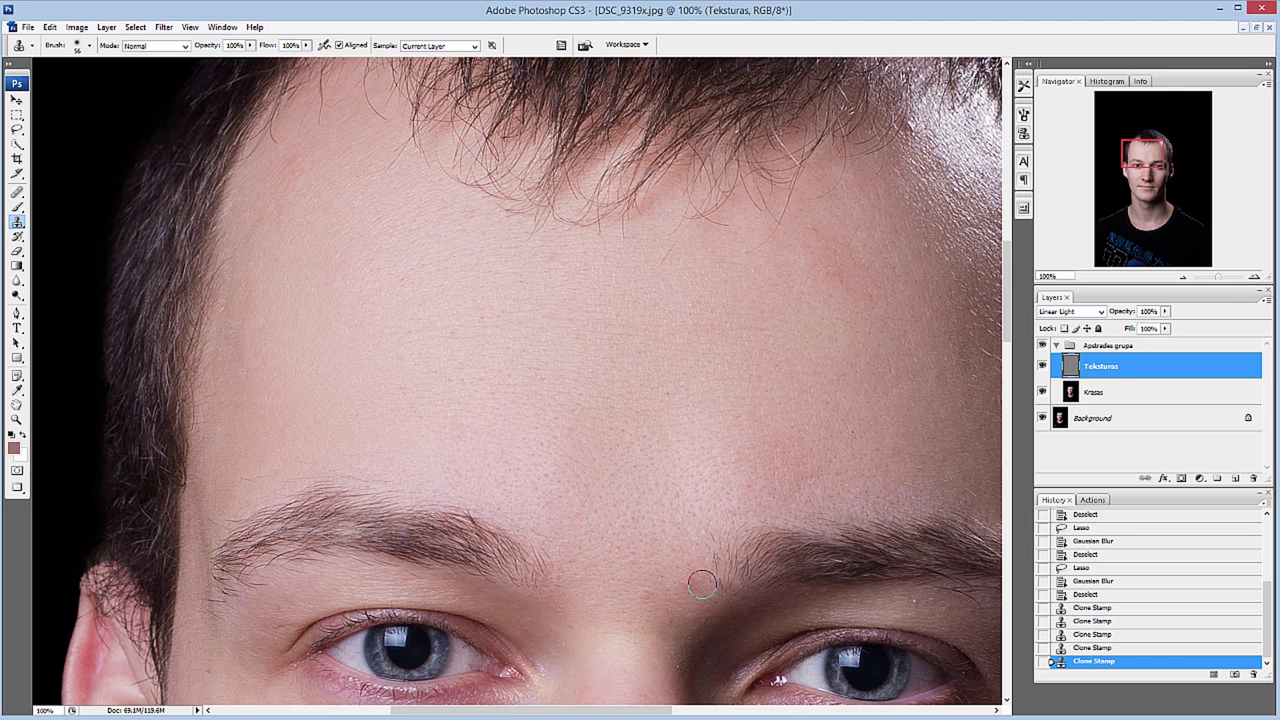
At 200% zoom, clone away the spots between and near the eyebrows.
{"action": "left_click", "coordinate": [1256, 277]}
{"action": "left_click_drag", "start_coordinate": [1147, 153], "coordinate": [1151, 164]}
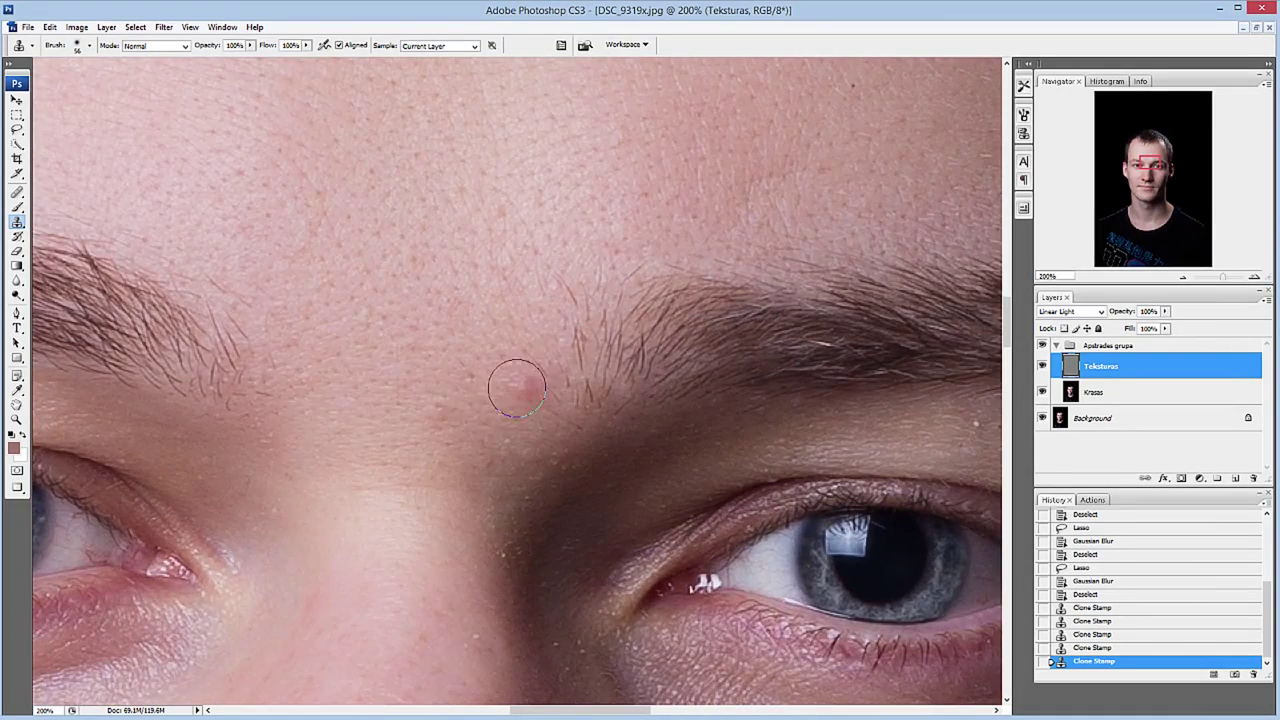
{"action": "left_click", "coordinate": [514, 380]}
{"action": "left_click", "coordinate": [446, 415]}
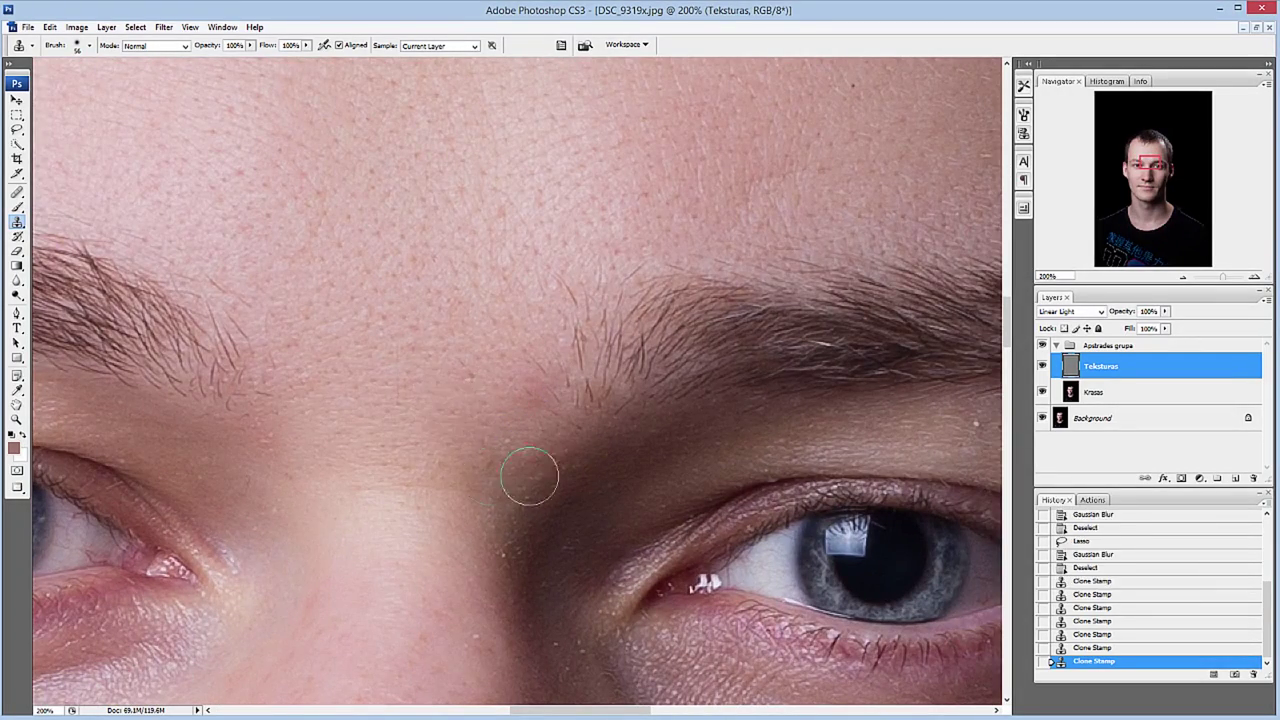
{"action": "left_click_drag", "start_coordinate": [1148, 163], "coordinate": [1156, 176]}
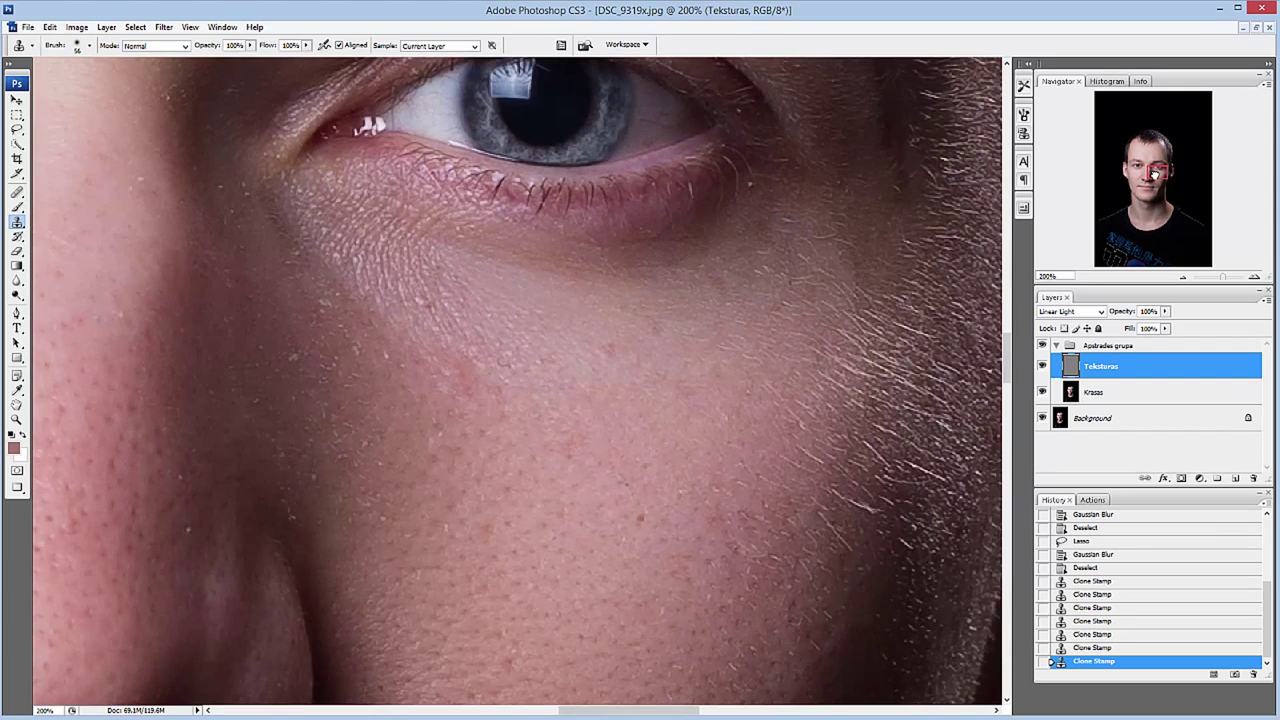
Clone away several blemishes and skin flaws on the cheek.
{"action": "left_click", "coordinate": [440, 383]}
{"action": "scroll", "coordinate": [650, 540], "scroll_direction": "down", "scroll_amount": 2}
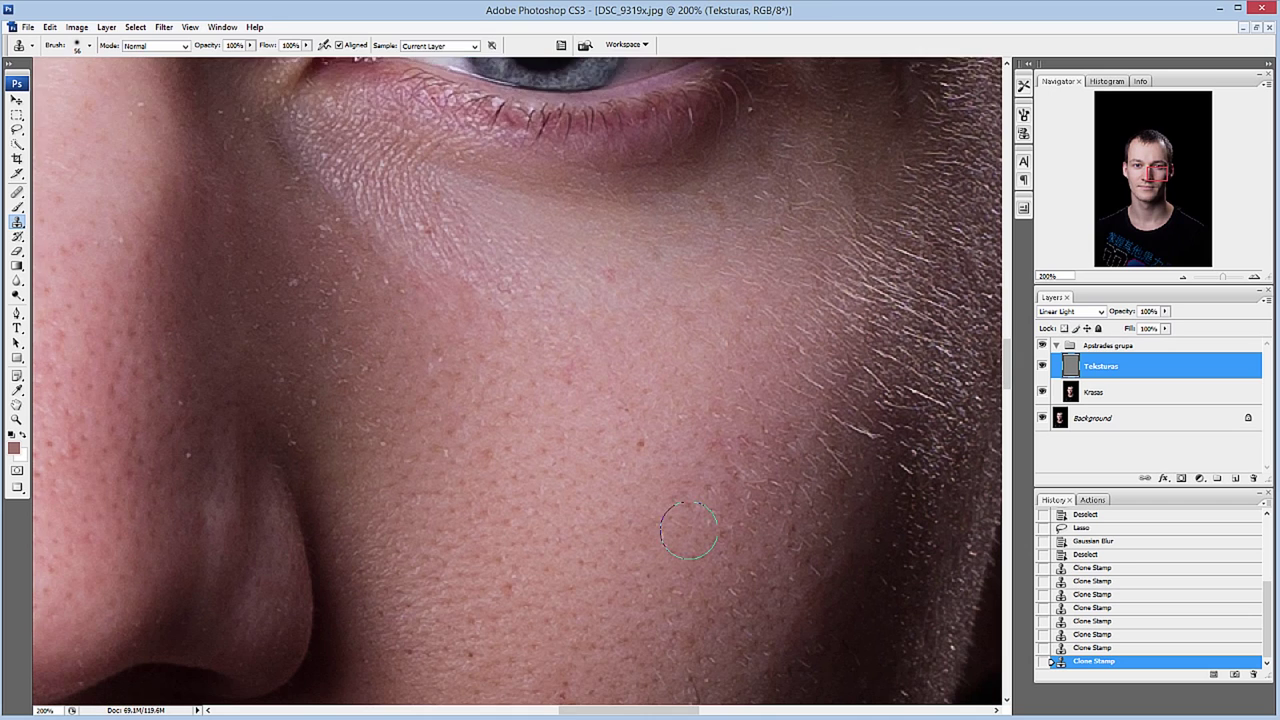
{"action": "scroll", "coordinate": [690, 525], "scroll_direction": "down", "scroll_amount": 2}
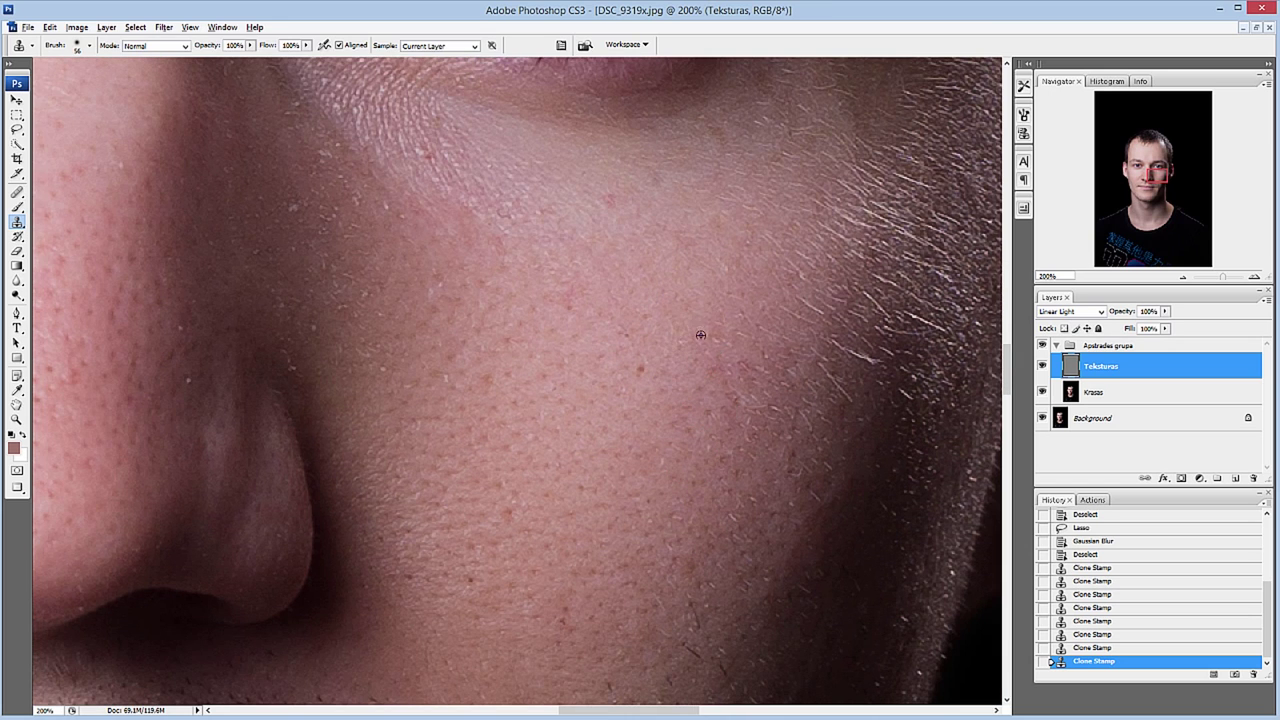
{"action": "left_click", "coordinate": [737, 355]}
{"action": "left_click", "coordinate": [728, 412]}
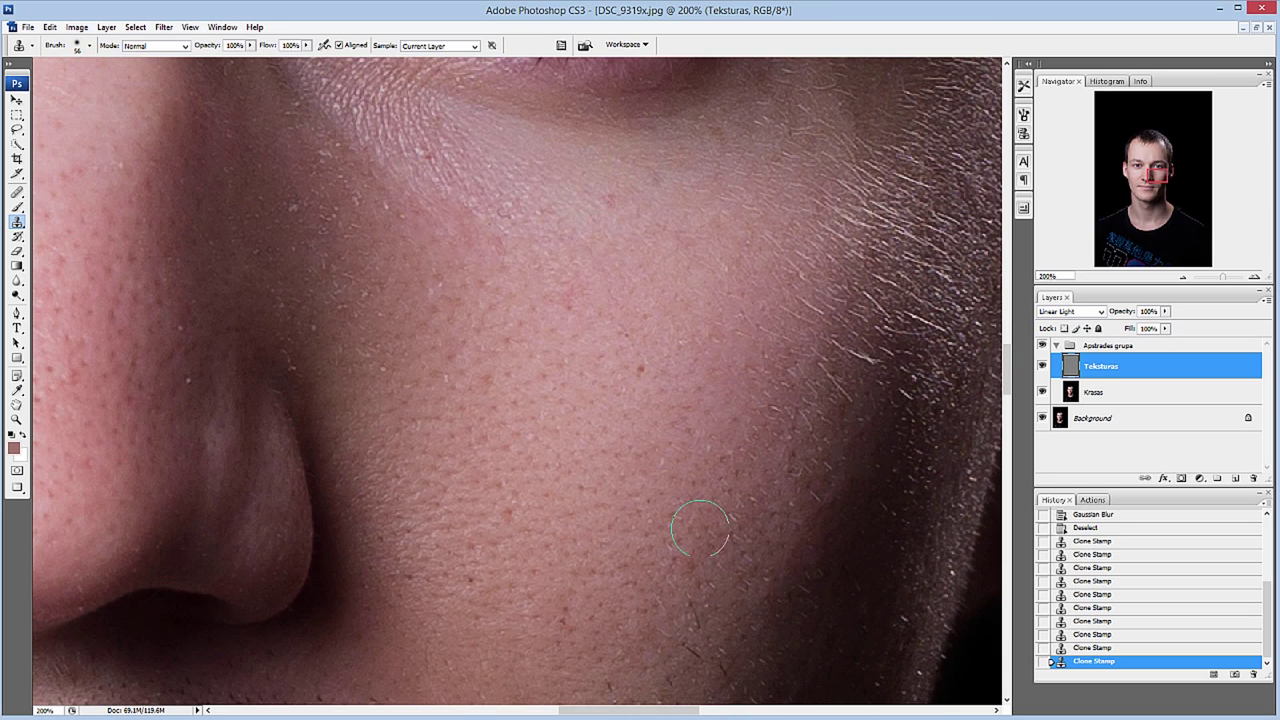
Clean the lower cheek texture and remove a dark hair on the cheek.
{"action": "scroll", "coordinate": [708, 530], "scroll_direction": "down", "scroll_amount": 2}
{"action": "scroll", "coordinate": [706, 540], "scroll_direction": "down", "scroll_amount": 2}
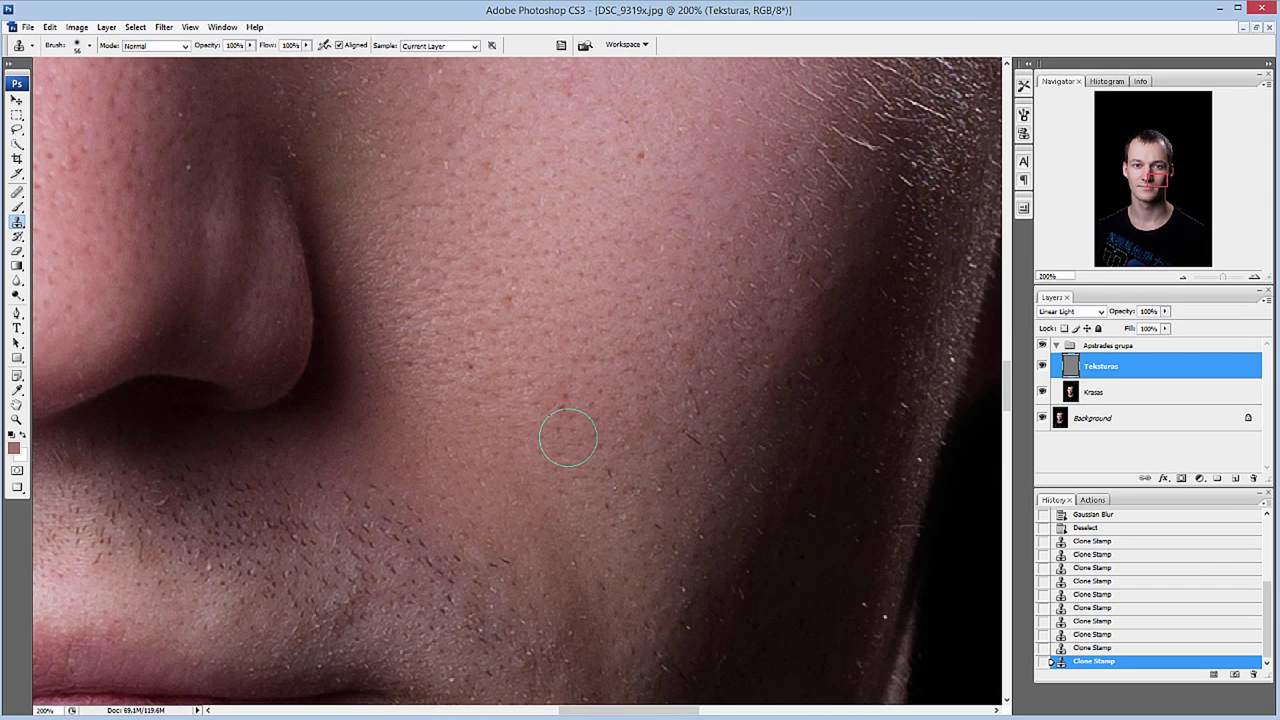
{"action": "left_click", "coordinate": [605, 482]}
{"action": "left_click", "coordinate": [612, 505]}
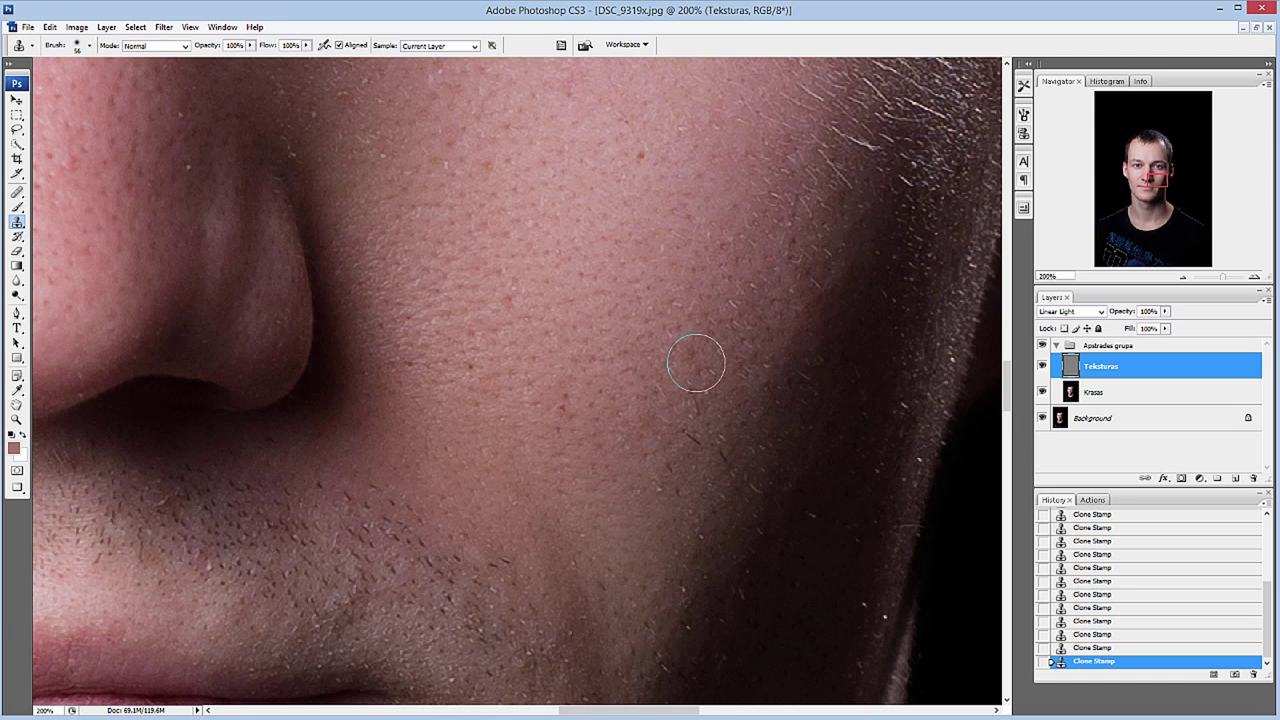
{"action": "scroll", "coordinate": [623, 357], "scroll_direction": "down", "scroll_amount": 1}
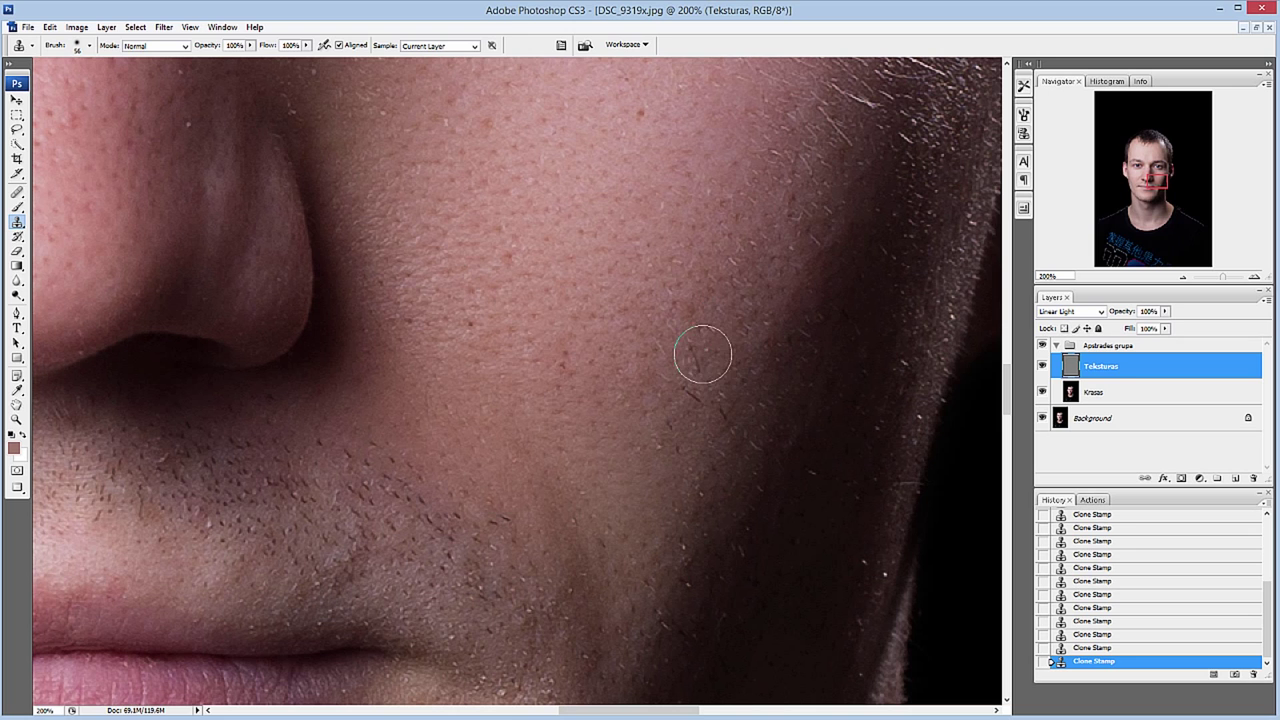
{"action": "left_click", "coordinate": [696, 401]}
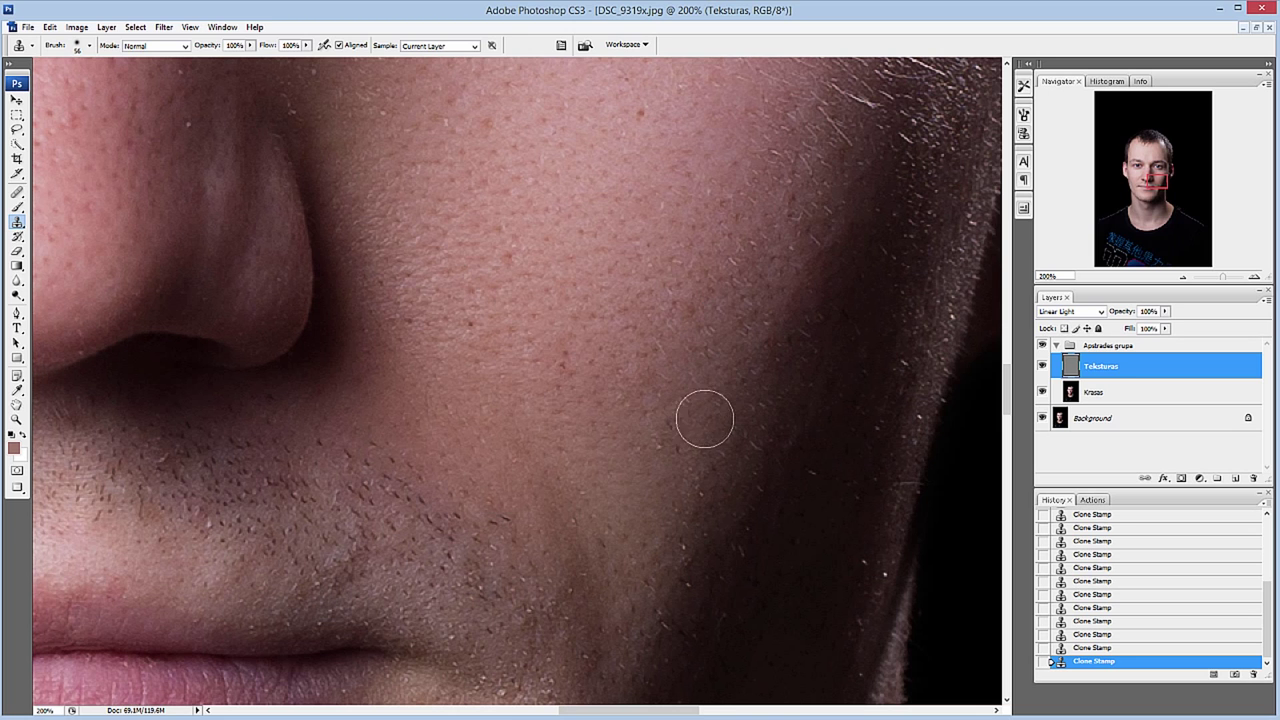
Clone over the small scratch mark and a reddish spot, undoing one stroke.
{"action": "mouse_move", "coordinate": [1153, 184]}
{"action": "left_mouse_down"}
{"action": "mouse_move", "coordinate": [1140, 195]}
{"action": "mouse_move", "coordinate": [1135, 181]}
{"action": "left_mouse_up"}
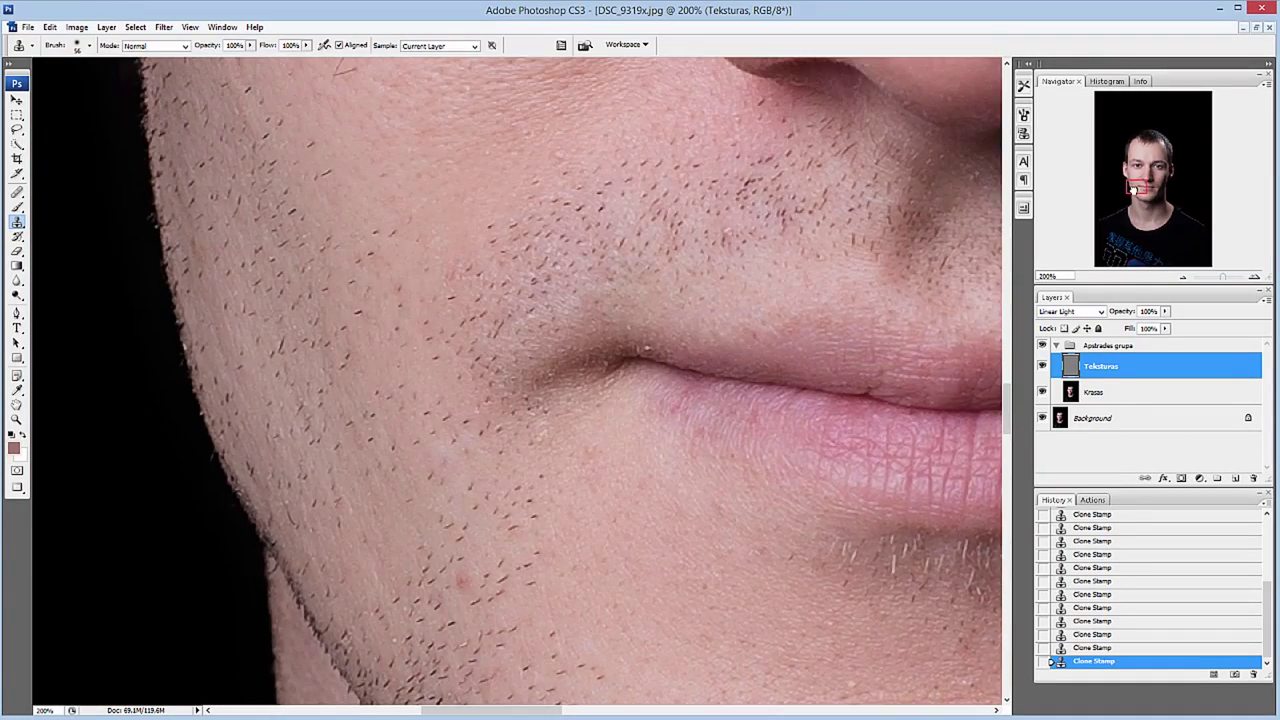
{"action": "scroll", "coordinate": [390, 350], "scroll_direction": "up", "scroll_amount": 1}
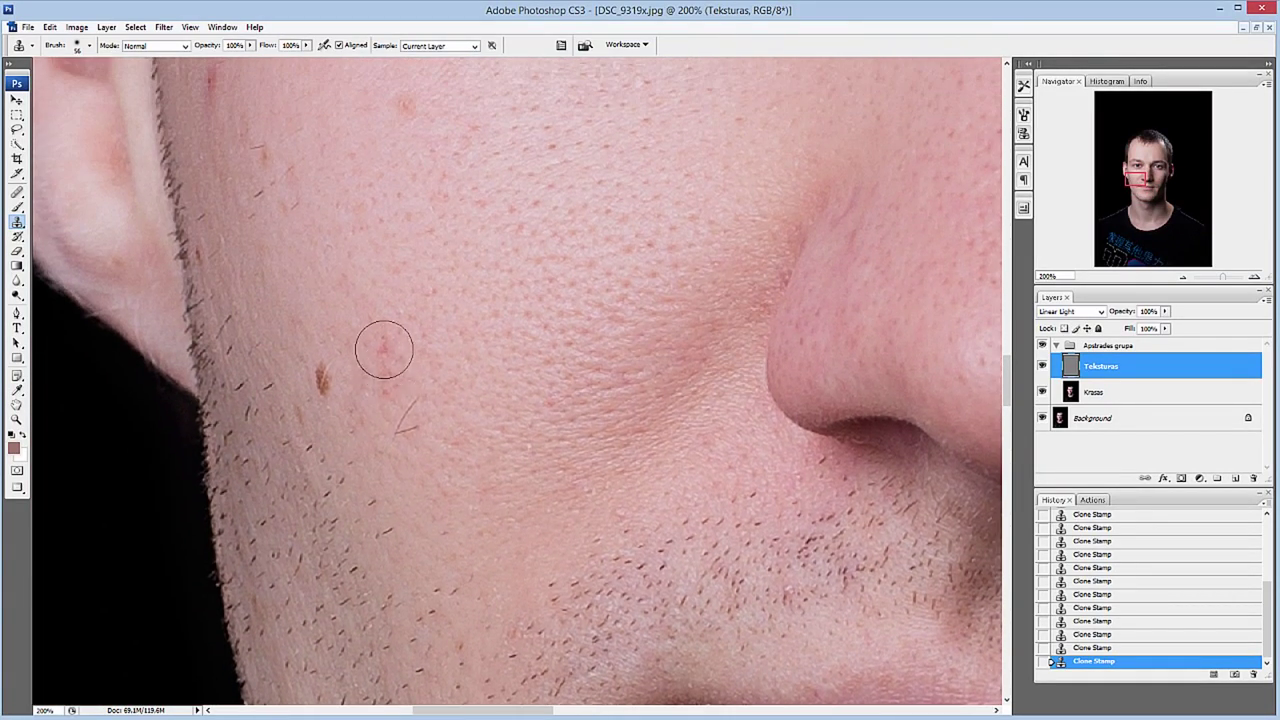
{"action": "left_click", "coordinate": [463, 420], "text": "alt"}
{"action": "left_click", "coordinate": [419, 425]}
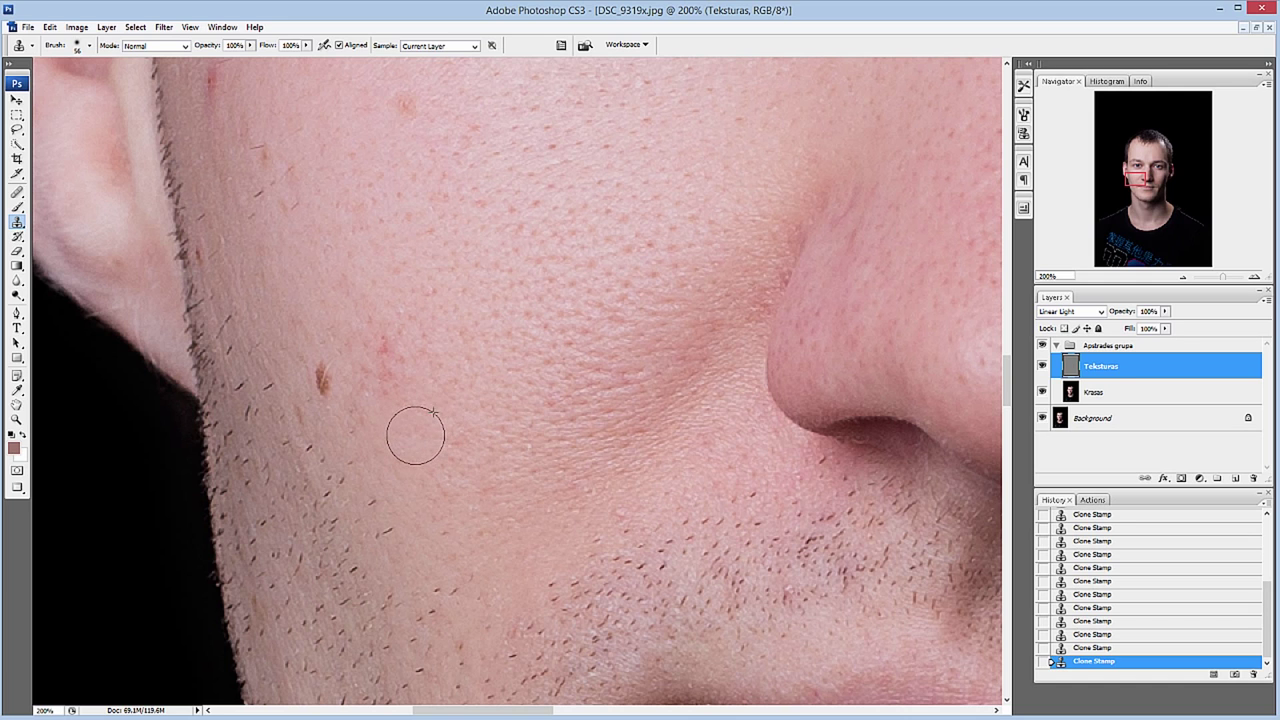
{"action": "left_click", "coordinate": [391, 348]}
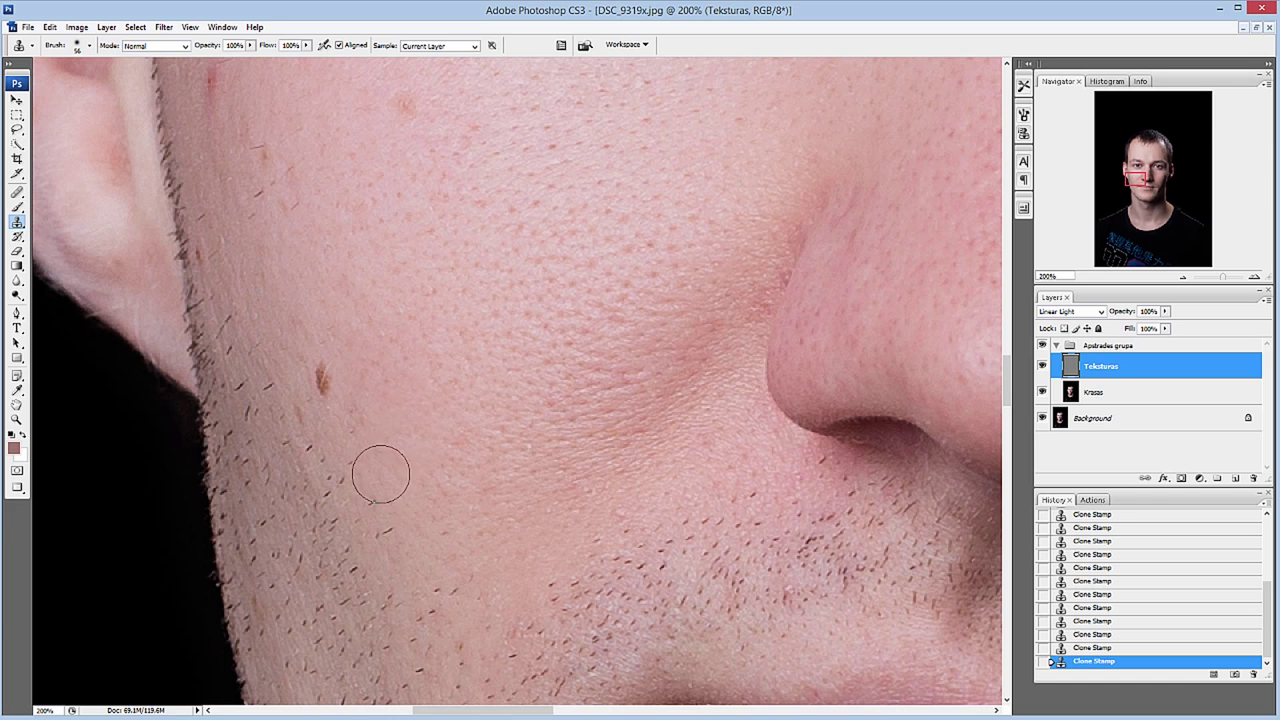
{"action": "left_click", "coordinate": [440, 344], "text": "alt"}
{"action": "left_click", "coordinate": [1064, 648]}
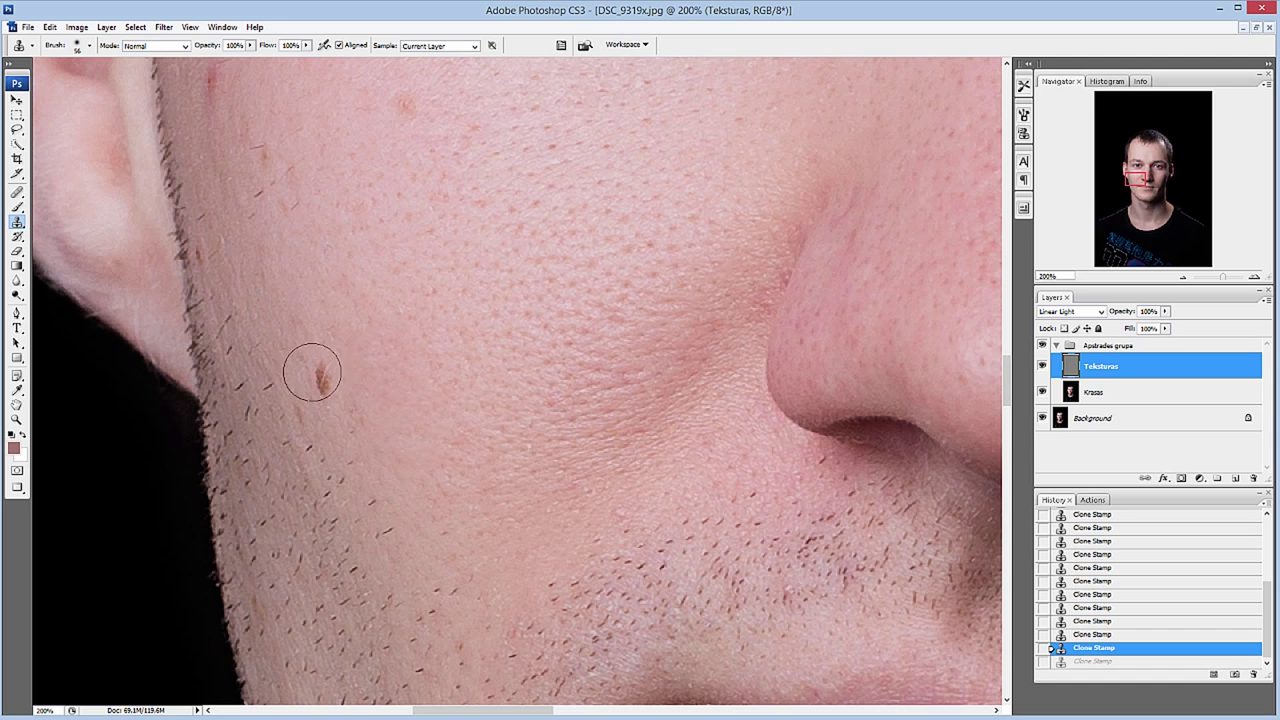
Clone away the brown mole, lower-cheek texture, and red blemishes on the upper and outer cheek.
{"action": "scroll", "coordinate": [312, 373], "scroll_direction": "up", "scroll_amount": 3}
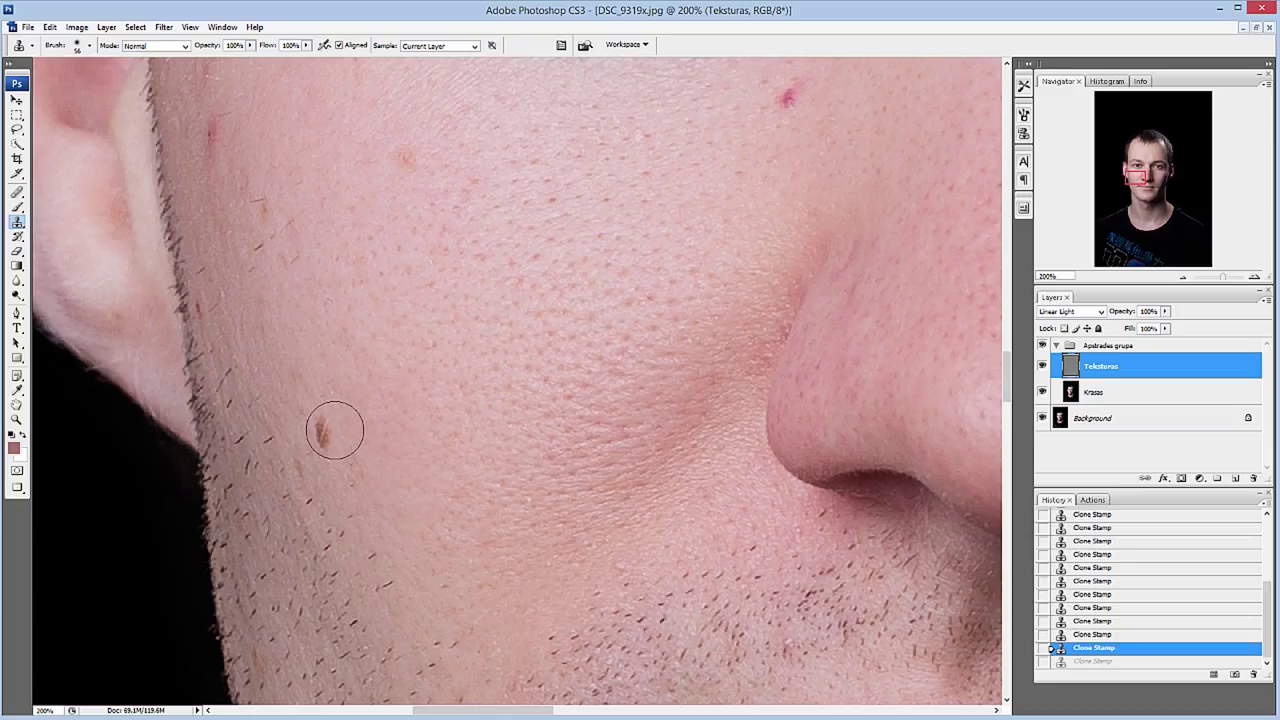
{"action": "left_click", "coordinate": [335, 430]}
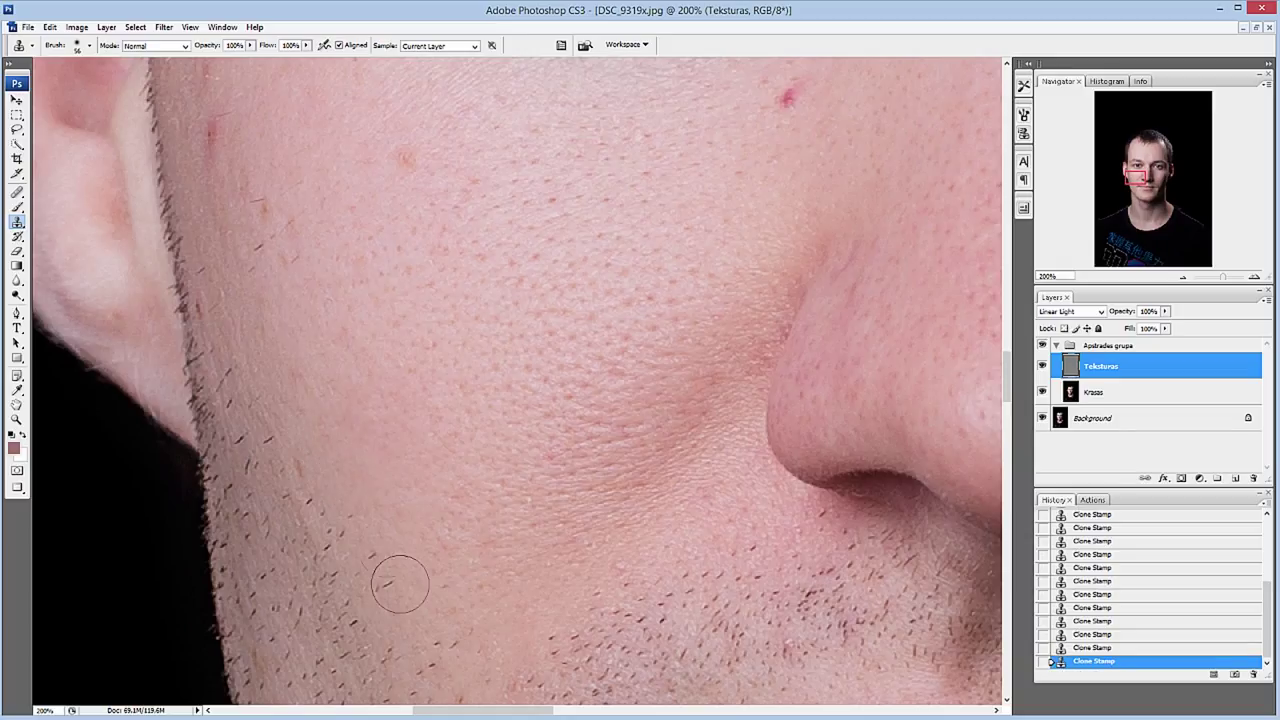
{"action": "left_click_drag", "start_coordinate": [380, 551], "coordinate": [359, 509]}
{"action": "scroll", "coordinate": [460, 390], "scroll_direction": "up", "scroll_amount": 3}
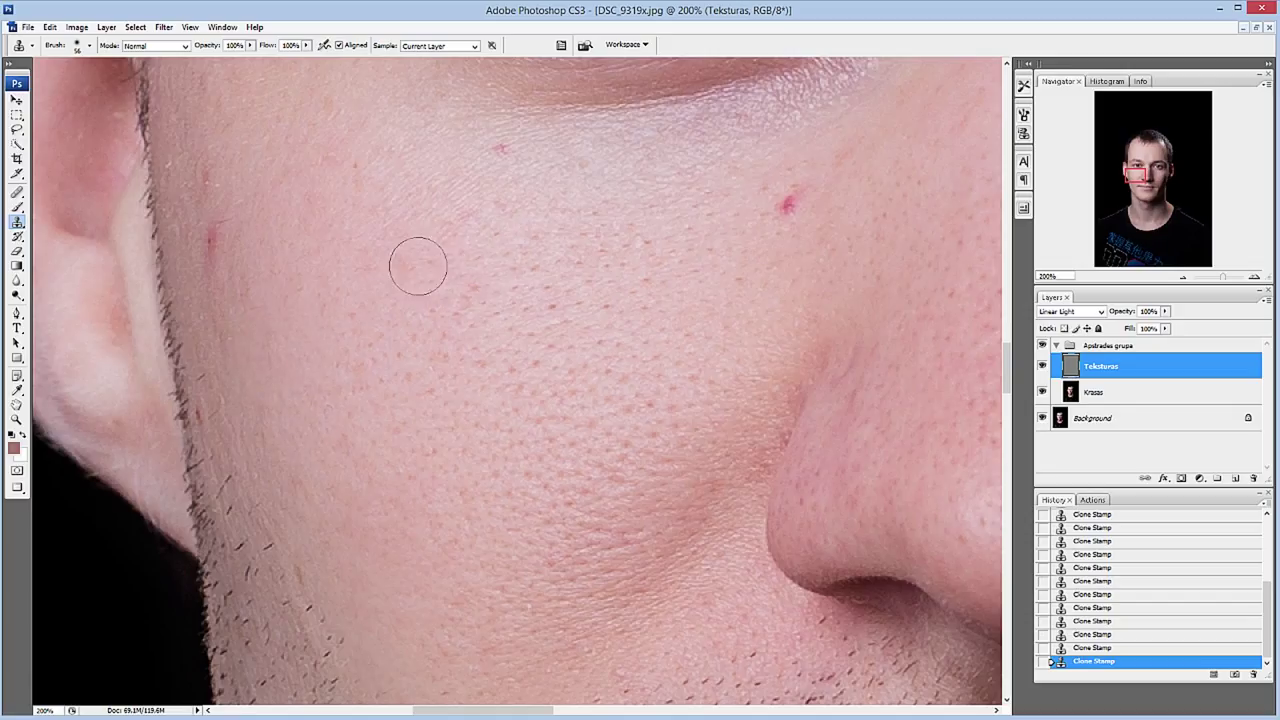
{"action": "scroll", "coordinate": [790, 265], "scroll_direction": "up", "scroll_amount": 1}
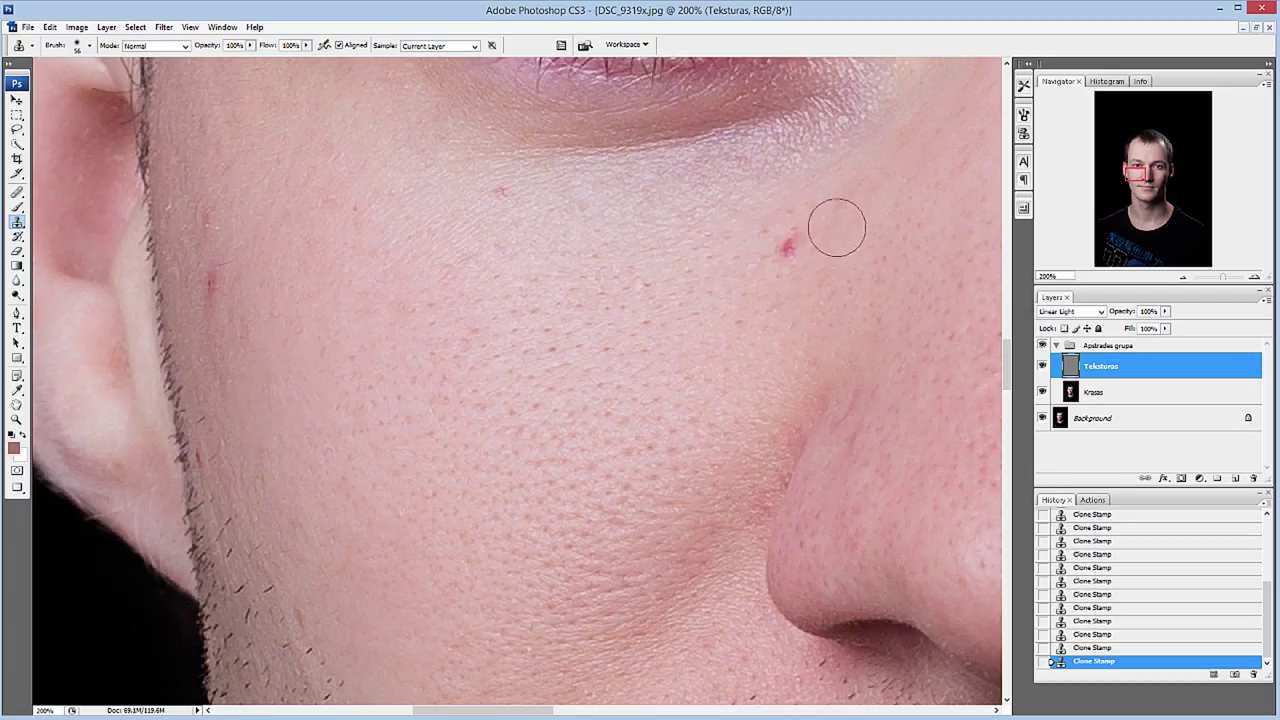
{"action": "left_click", "coordinate": [710, 266], "text": "alt"}
{"action": "left_click", "coordinate": [782, 244]}
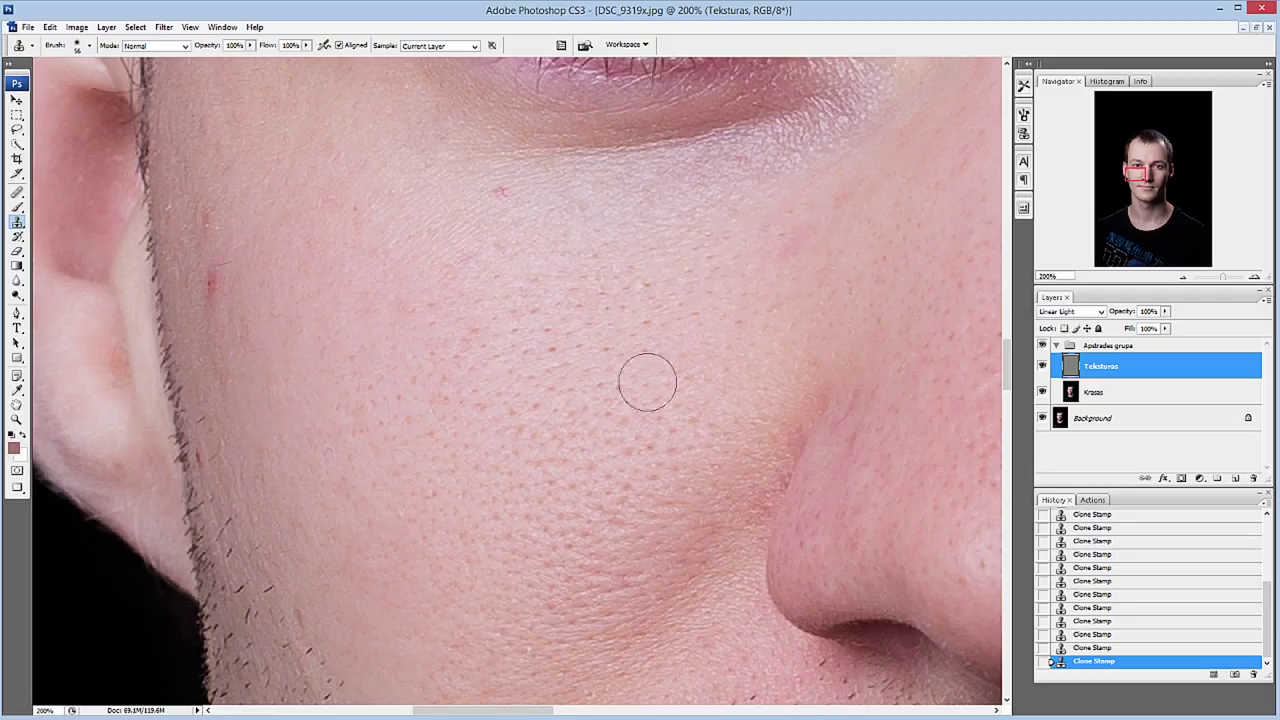
{"action": "left_click", "coordinate": [218, 291]}
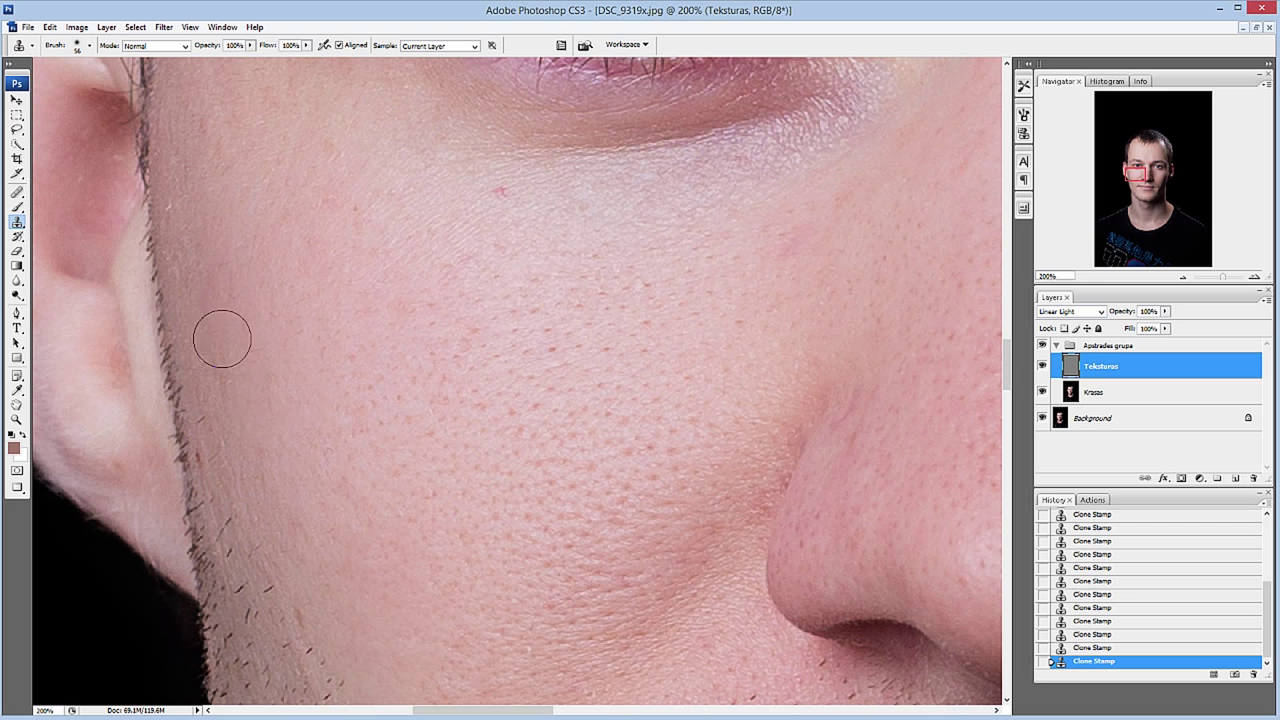
{"action": "left_click_drag", "start_coordinate": [1136, 174], "coordinate": [1136, 168]}
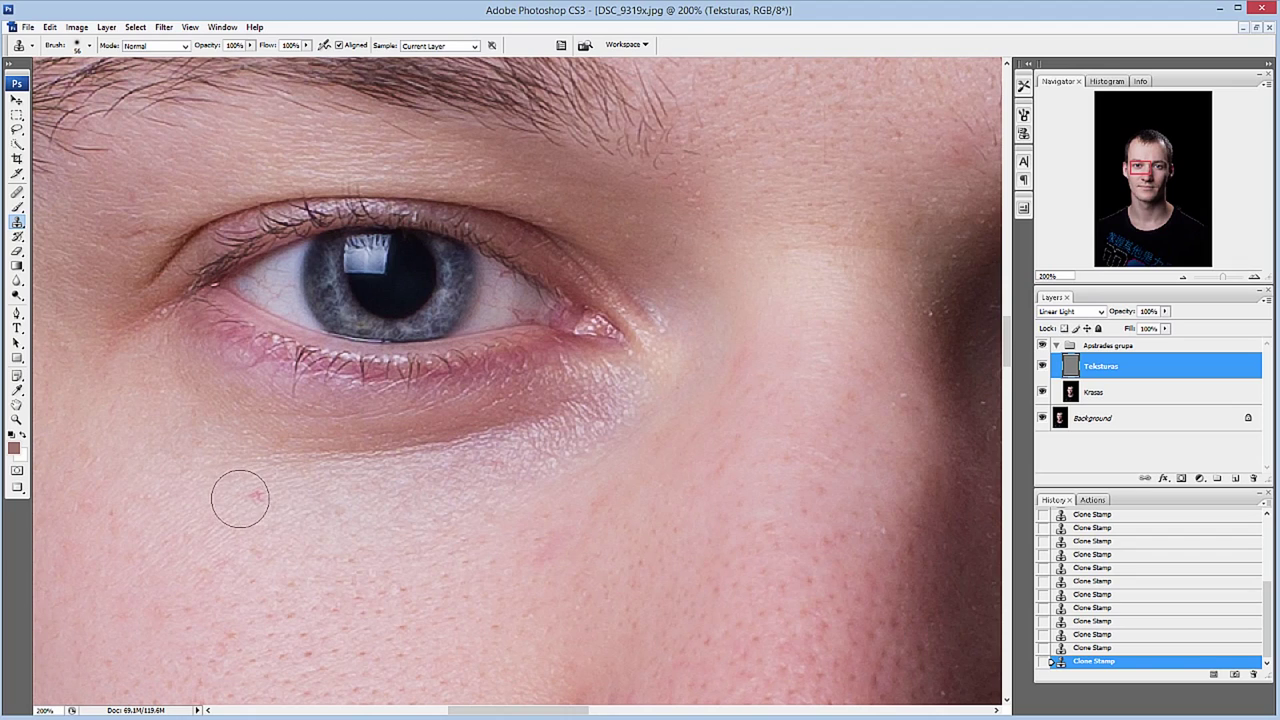
Remove the blemish below the eye, set the brush to 16 px, and stamp beside the nose bridge.
{"action": "left_click", "coordinate": [245, 495]}
{"action": "left_click_drag", "start_coordinate": [1146, 172], "coordinate": [1150, 177]}
{"action": "right_click", "coordinate": [521, 255]}
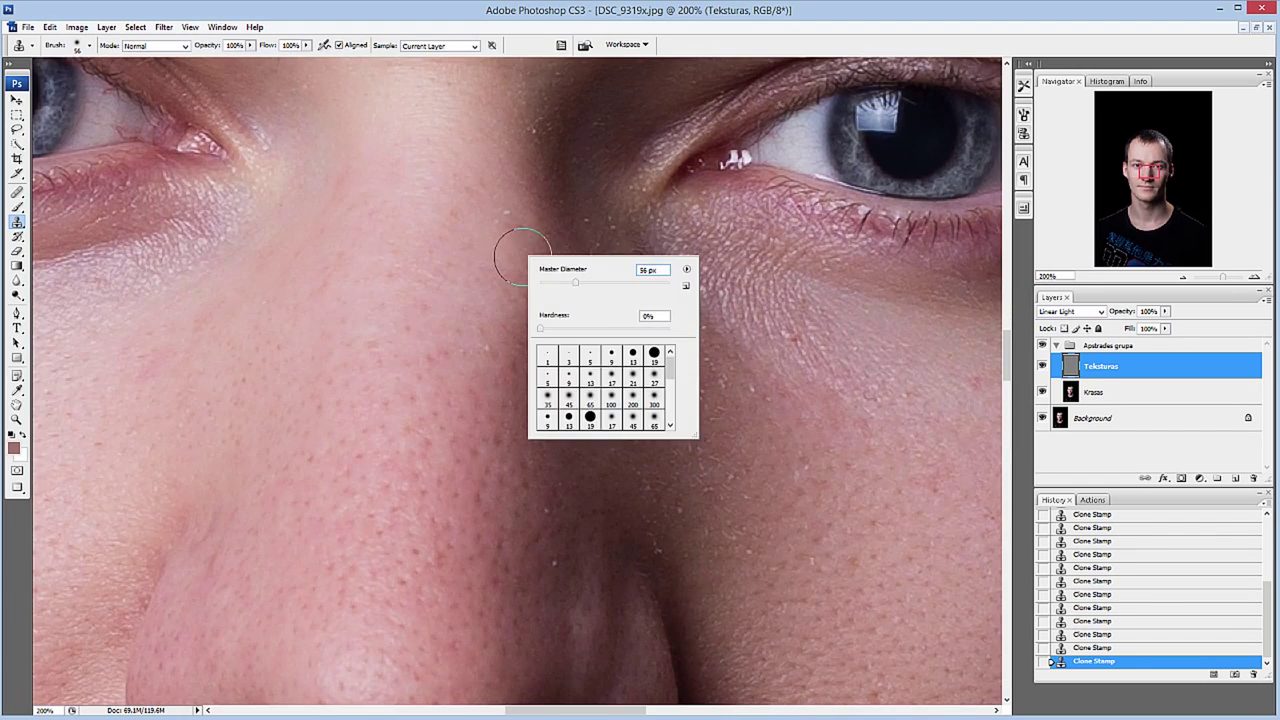
{"action": "left_click_drag", "start_coordinate": [575, 282], "coordinate": [558, 282]}
{"action": "key", "text": "Return"}
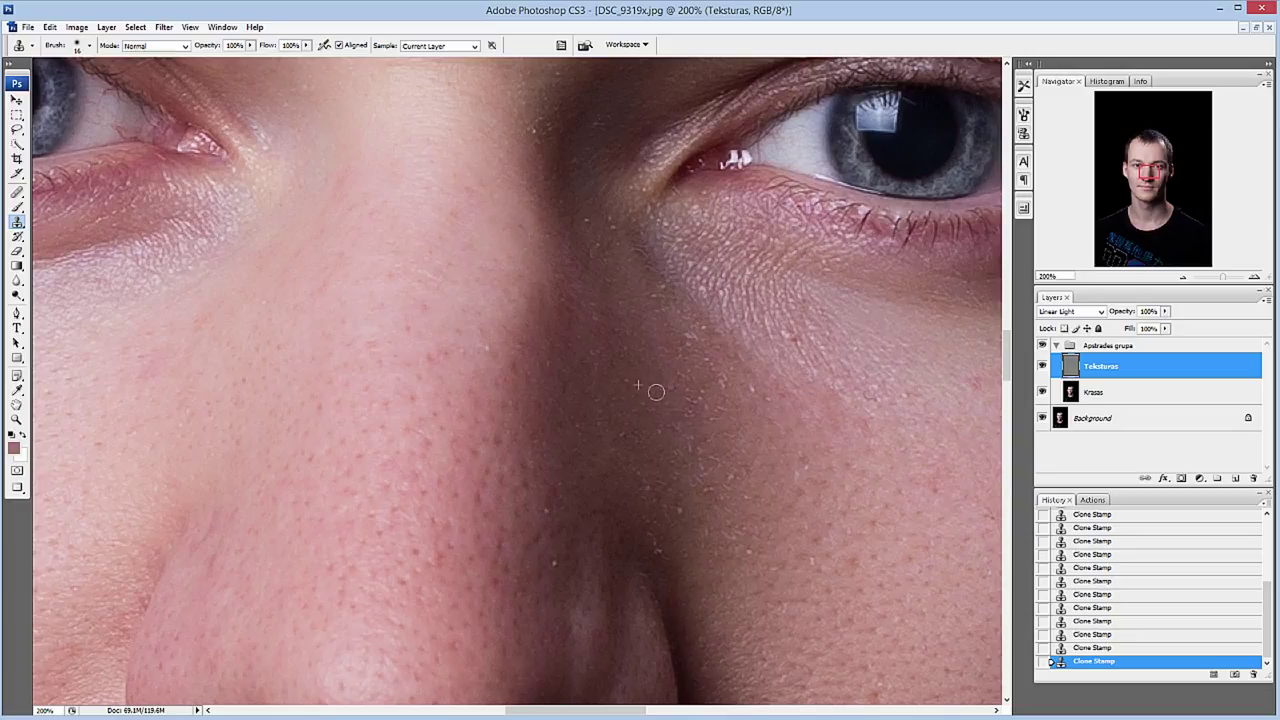
{"action": "left_click_drag", "start_coordinate": [662, 391], "coordinate": [650, 388]}
{"action": "left_click_drag", "start_coordinate": [1179, 279], "coordinate": [1181, 279]}
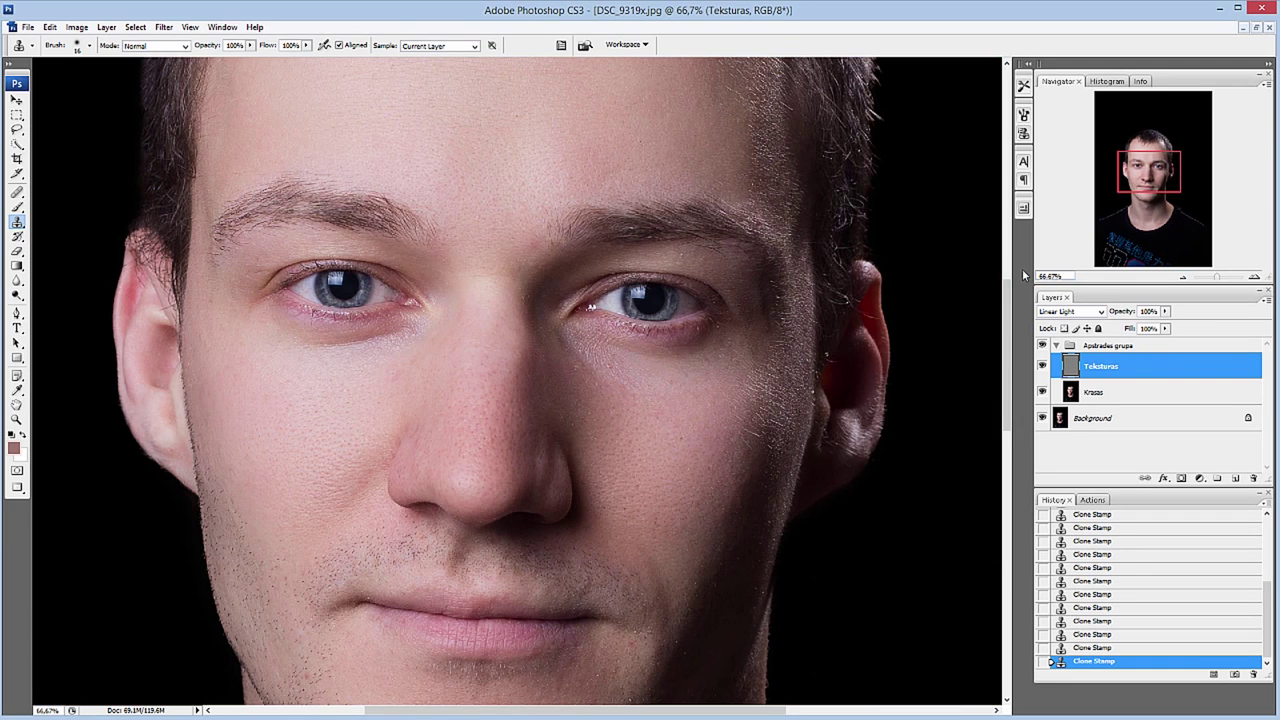
View the face at 50% and toggle the Apdrades grupa twice for before/after comparison.
{"action": "left_click", "coordinate": [1181, 278]}
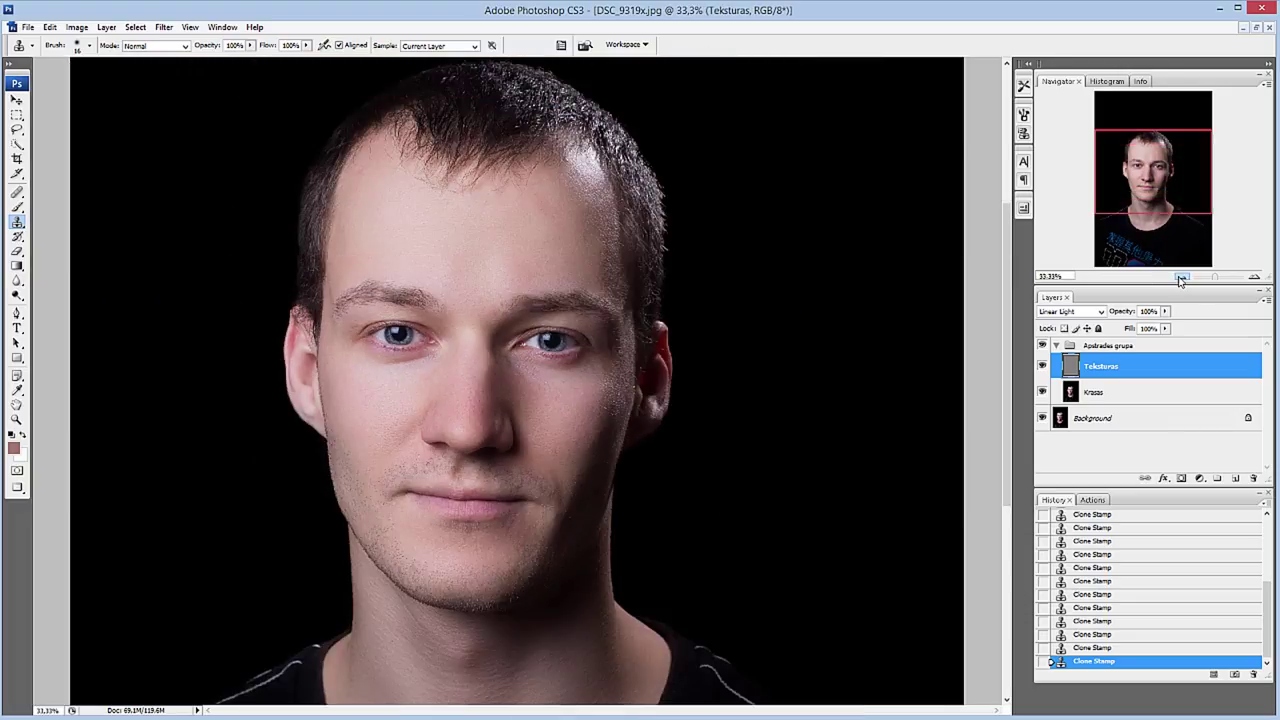
{"action": "left_click", "coordinate": [1181, 278]}
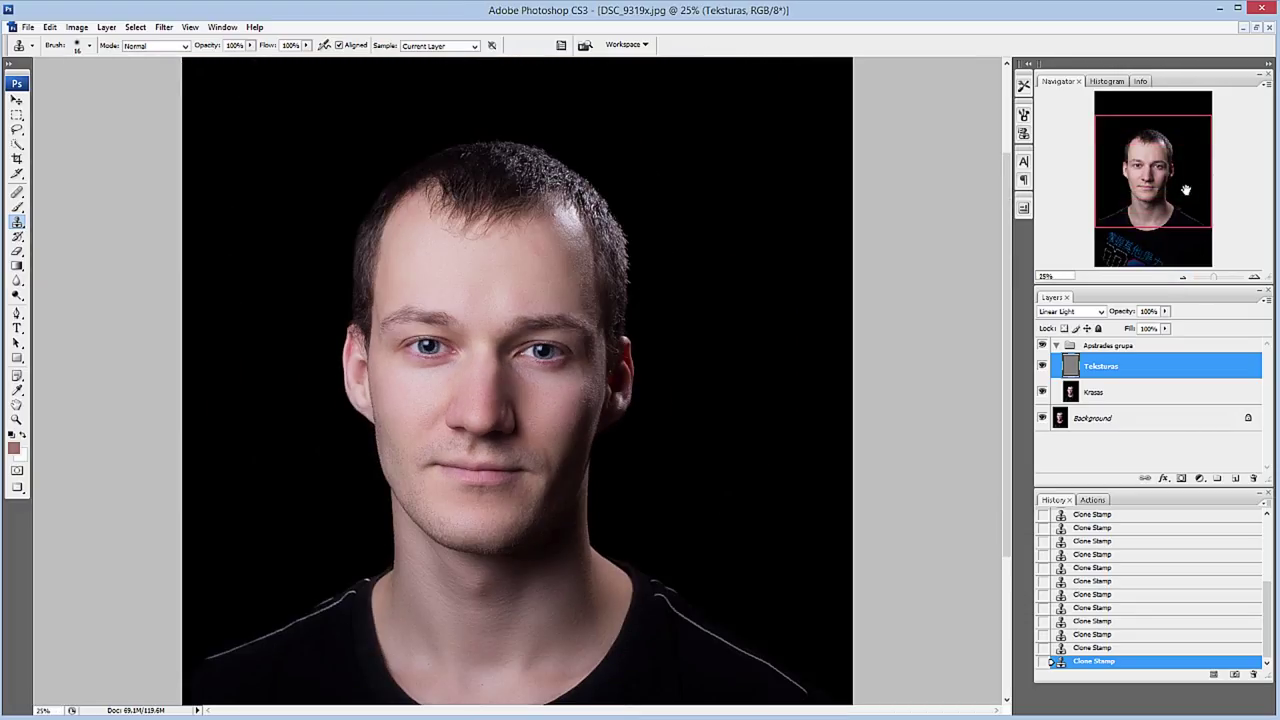
{"action": "left_click_drag", "start_coordinate": [1186, 190], "coordinate": [1186, 194]}
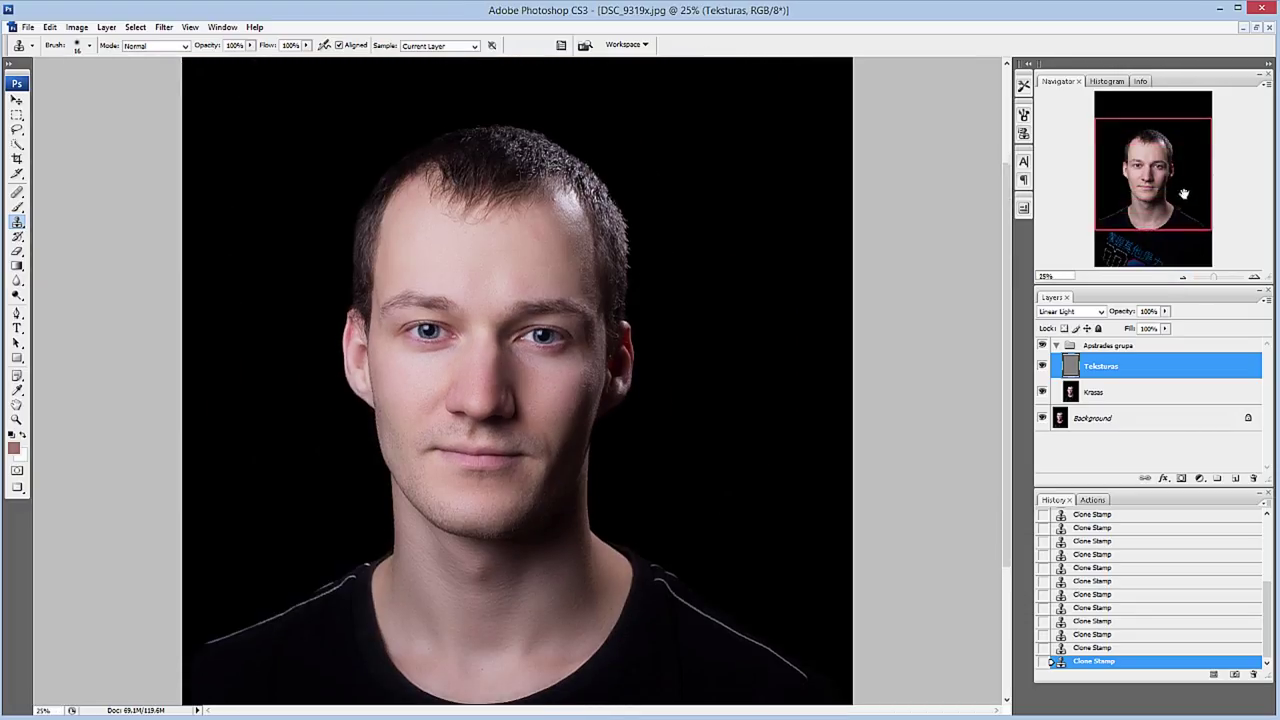
{"action": "left_click", "coordinate": [1255, 277]}
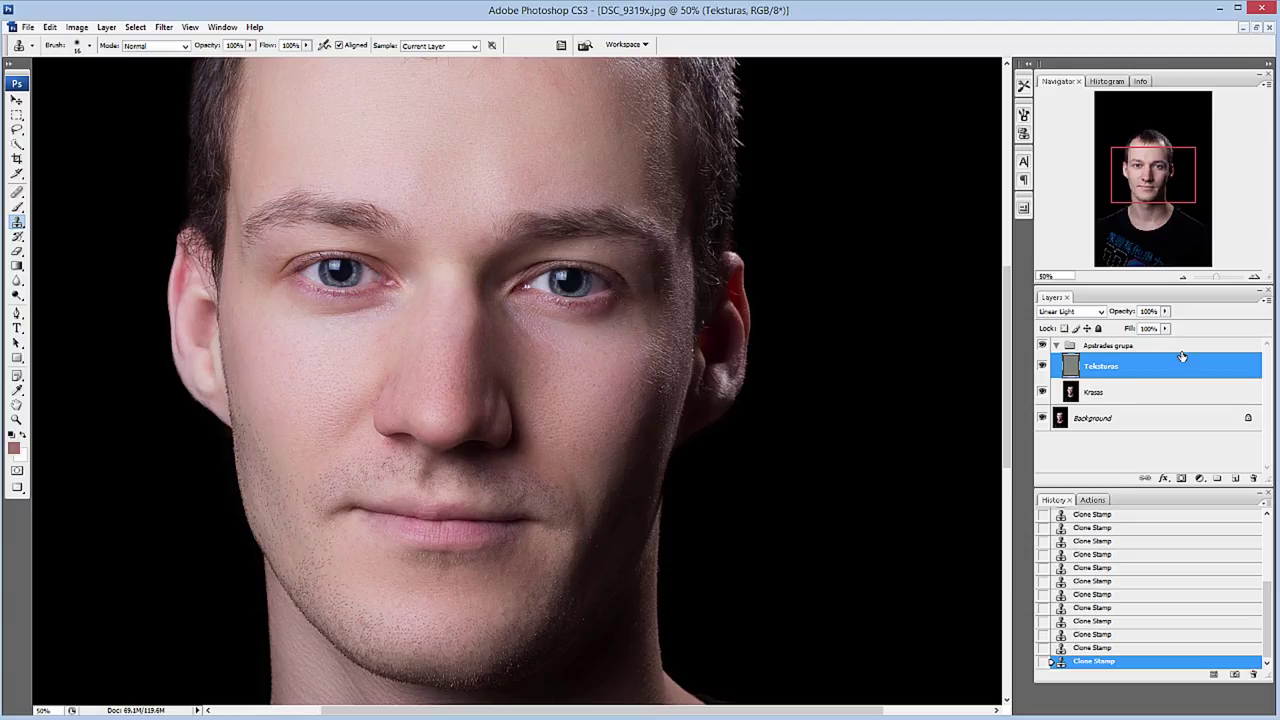
{"action": "left_click", "coordinate": [1043, 347]}
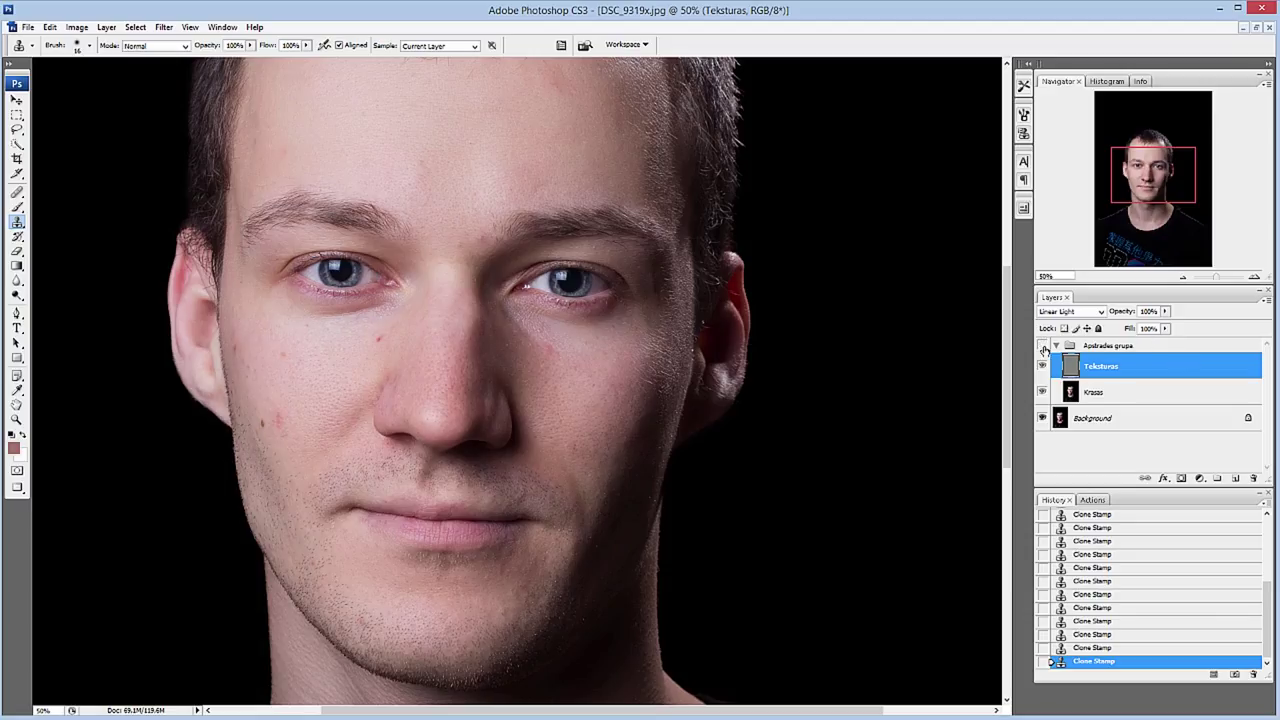
{"action": "left_click", "coordinate": [1043, 347]}
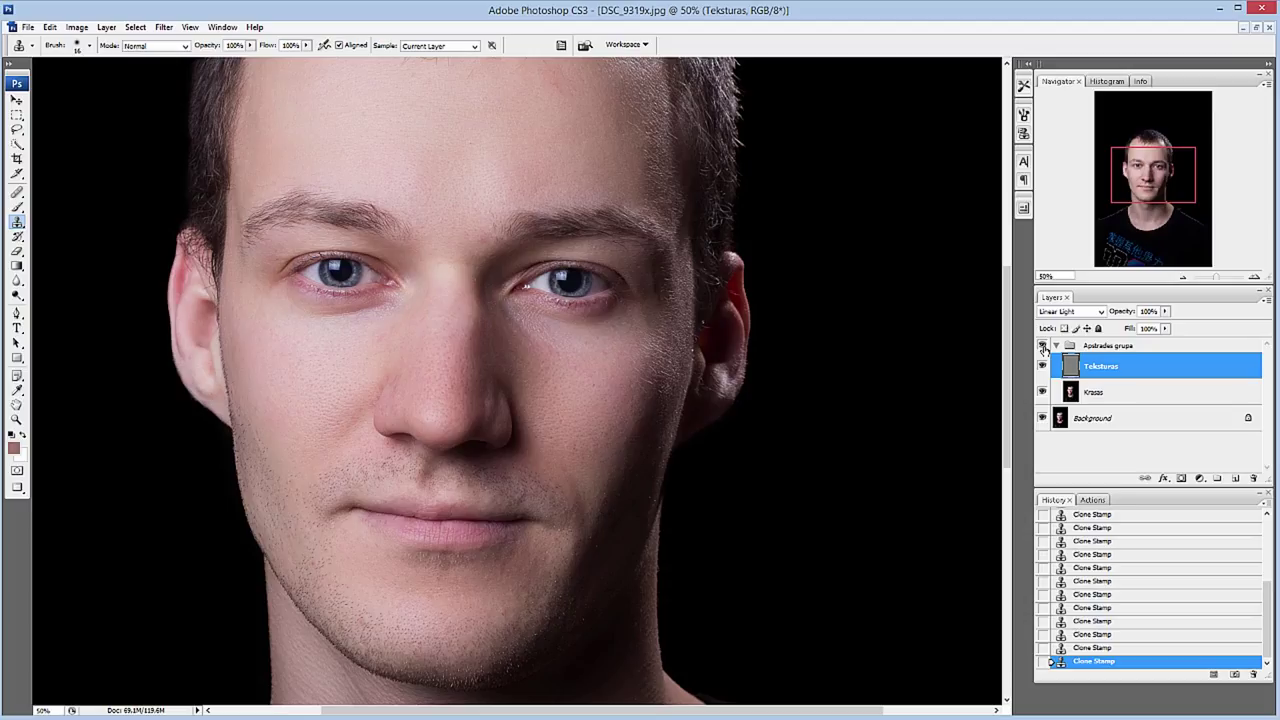
{"action": "left_click", "coordinate": [1043, 347]}
{"action": "left_click", "coordinate": [1043, 347]}
Zoom in on the eye, select the Krasas layer, and briefly hide Teksturas to check colour.
{"action": "left_click", "coordinate": [1258, 274]}
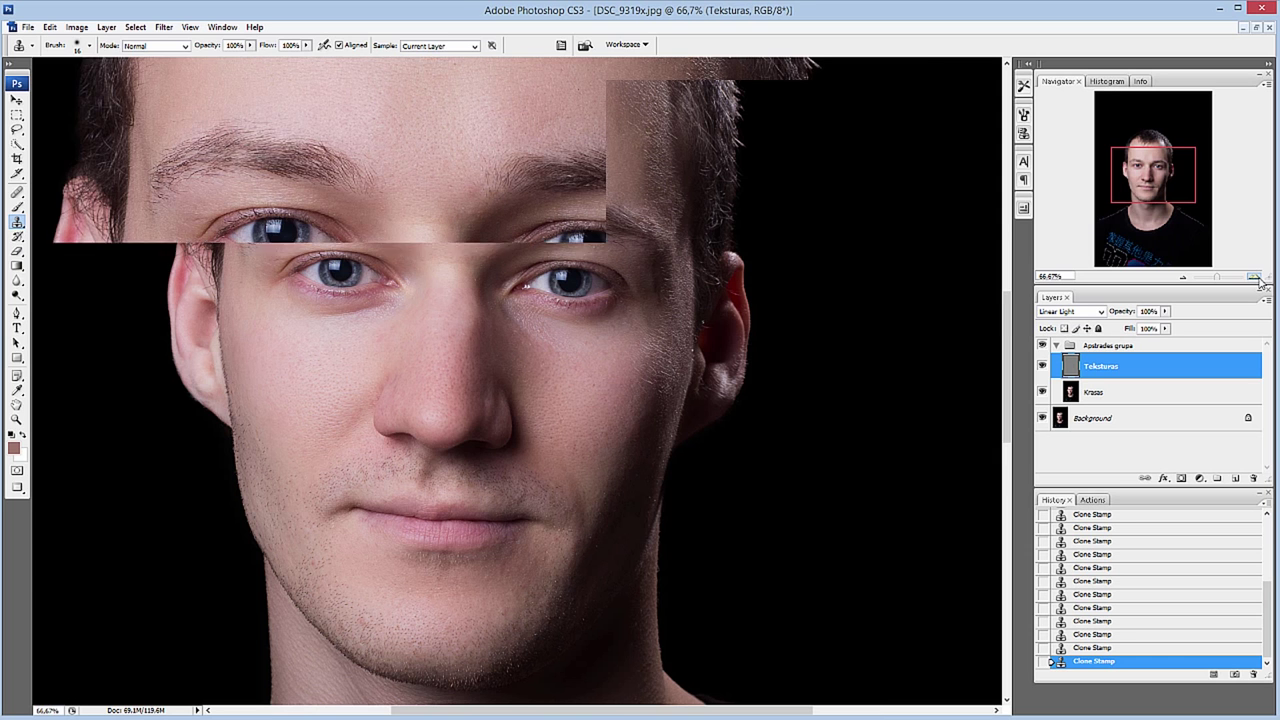
{"action": "left_click", "coordinate": [1258, 274]}
{"action": "left_click_drag", "start_coordinate": [1138, 180], "coordinate": [1146, 170]}
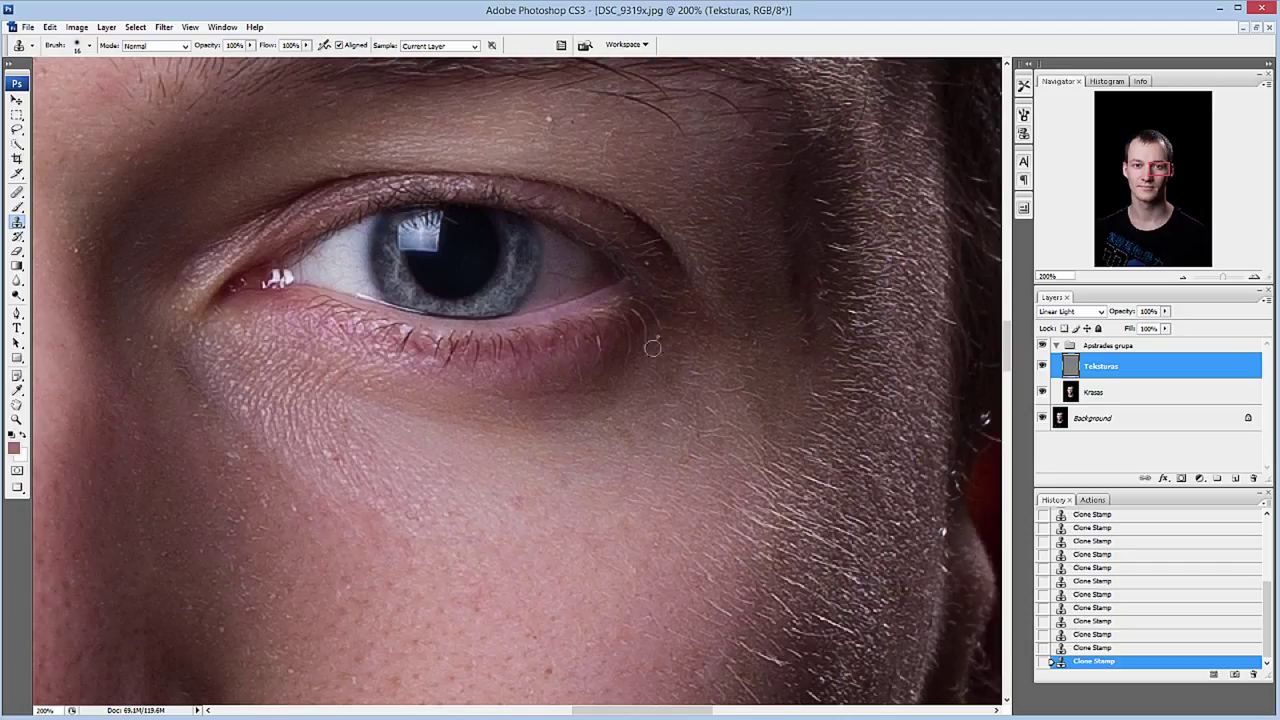
{"action": "left_click", "coordinate": [1068, 393]}
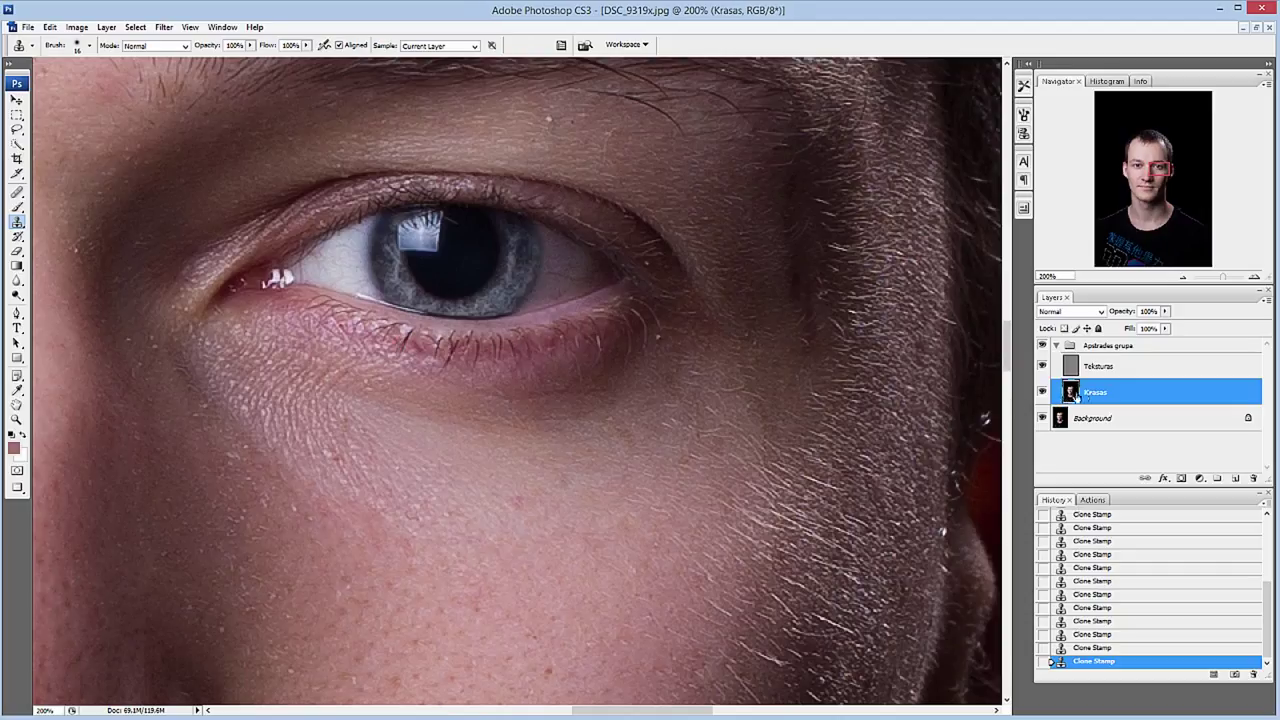
{"action": "left_click", "coordinate": [1043, 367]}
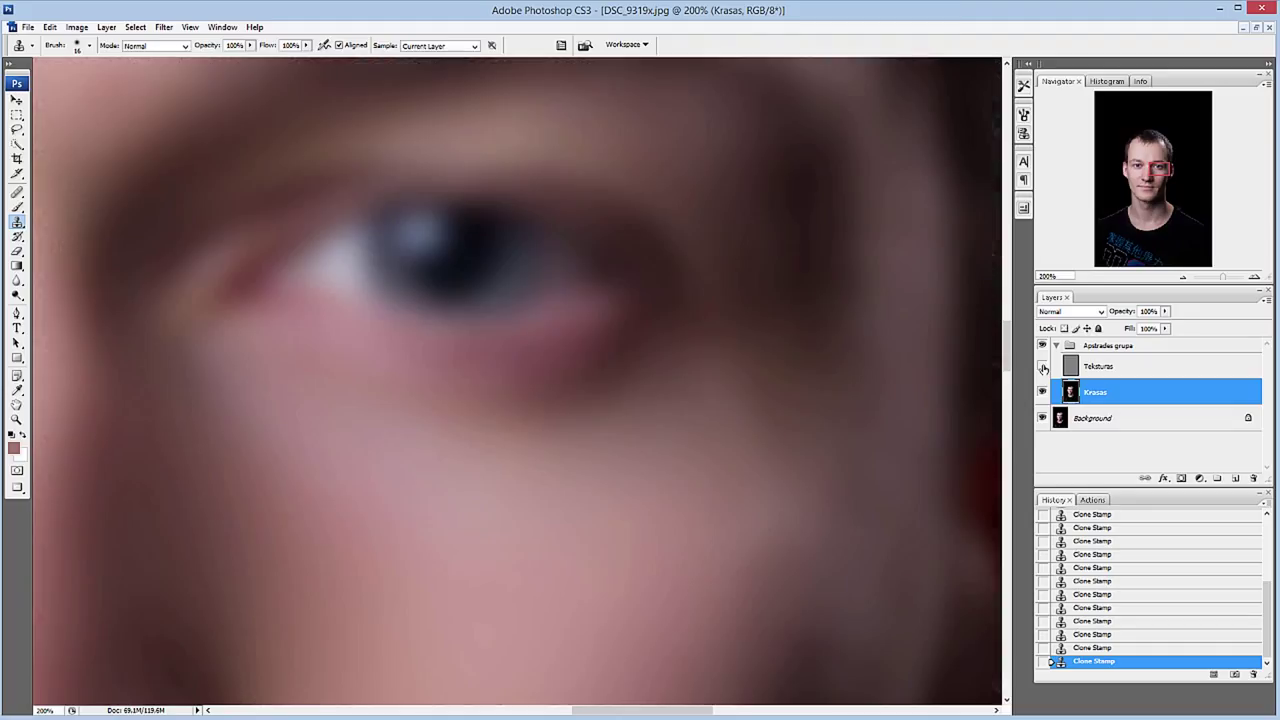
{"action": "left_click", "coordinate": [1043, 367]}
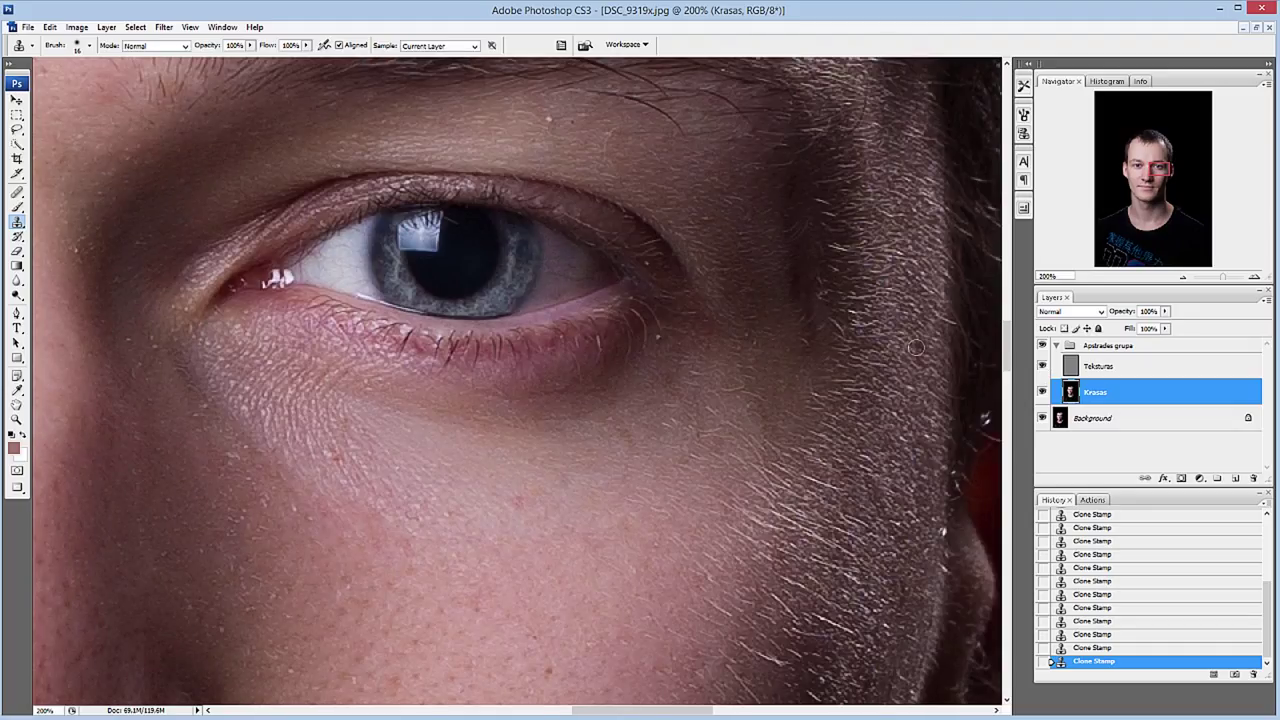
Paint a 15% opacity brush stroke along the dark lower eyelid.
{"action": "left_click", "coordinate": [17, 206]}
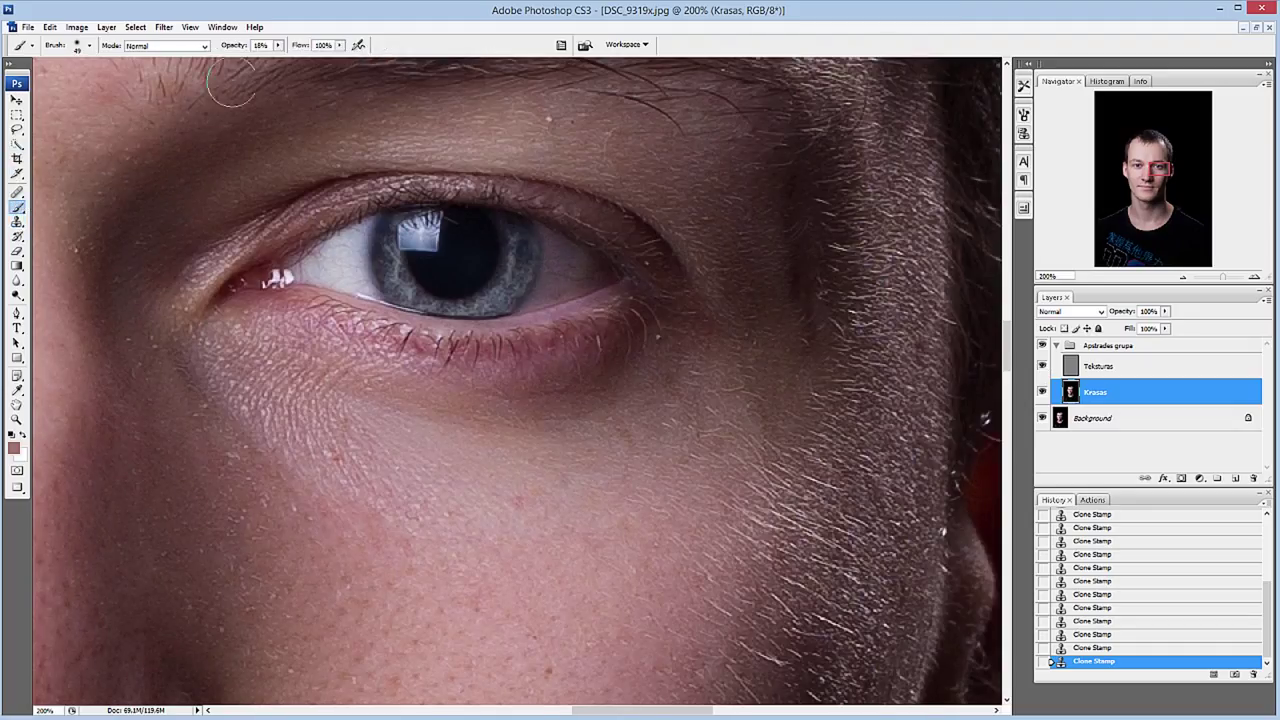
{"action": "left_click", "coordinate": [277, 45]}
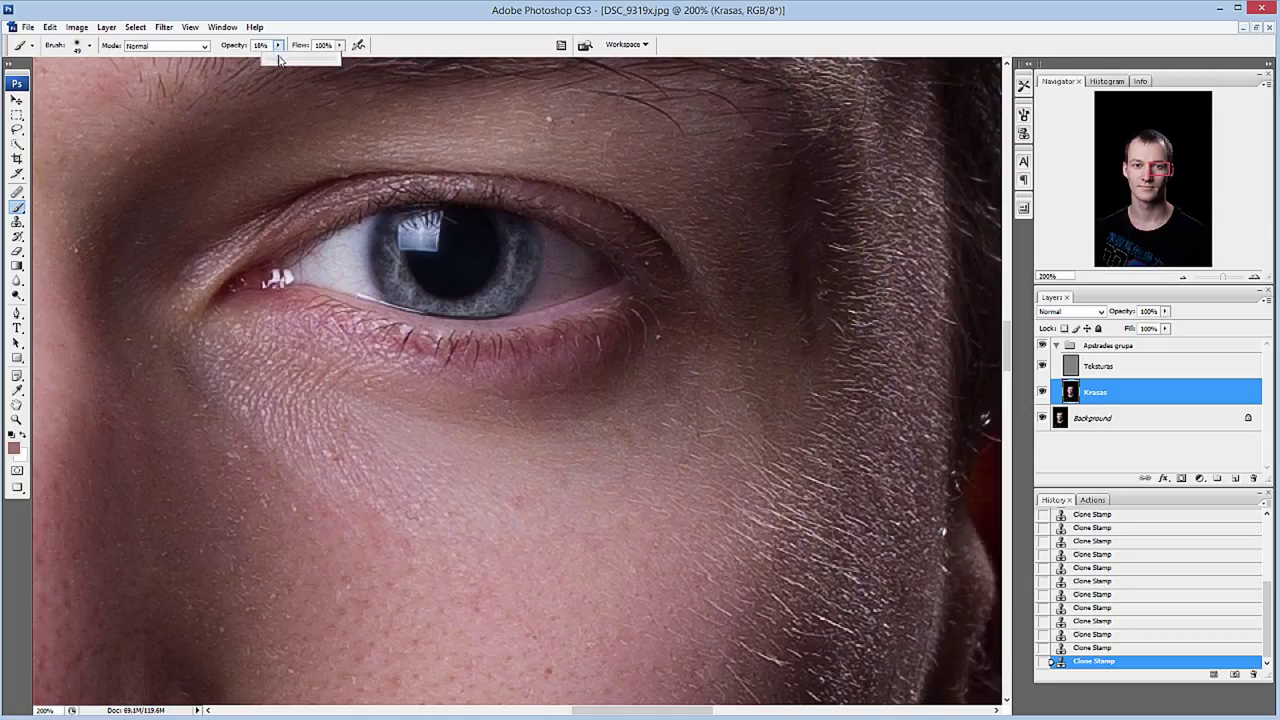
{"action": "left_click", "coordinate": [425, 392]}
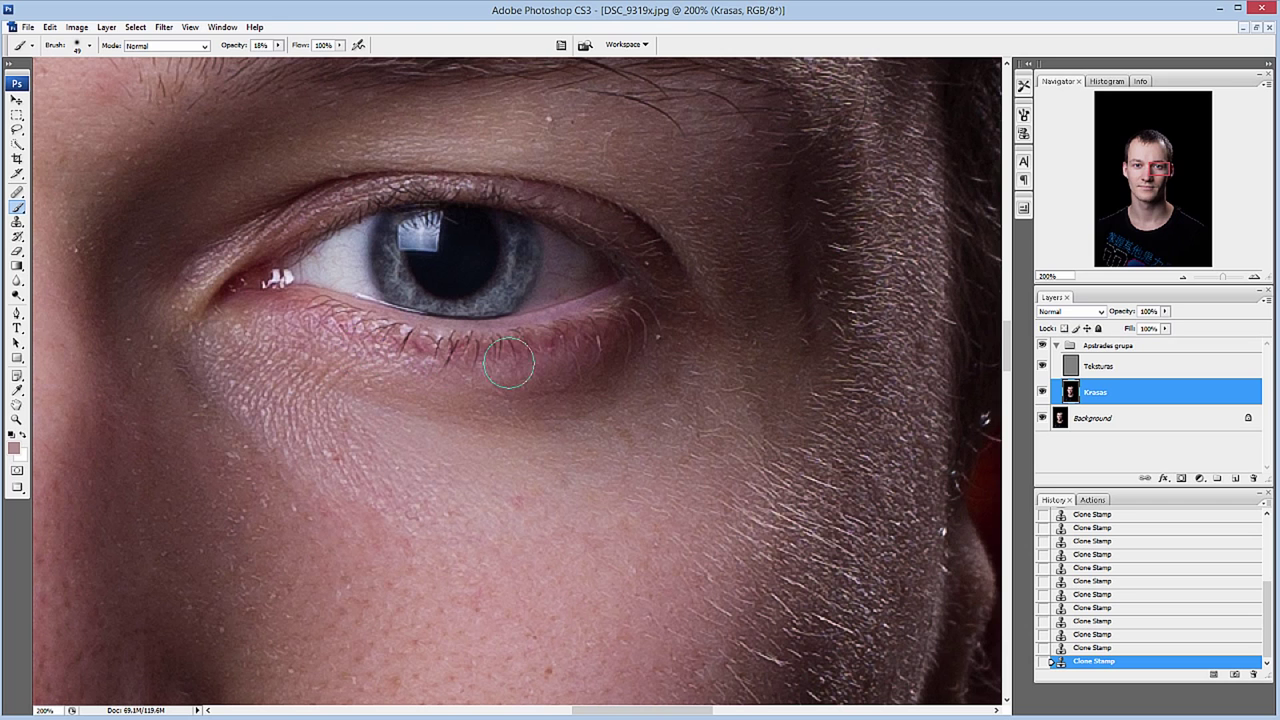
{"action": "left_click_drag", "start_coordinate": [616, 335], "coordinate": [516, 371]}
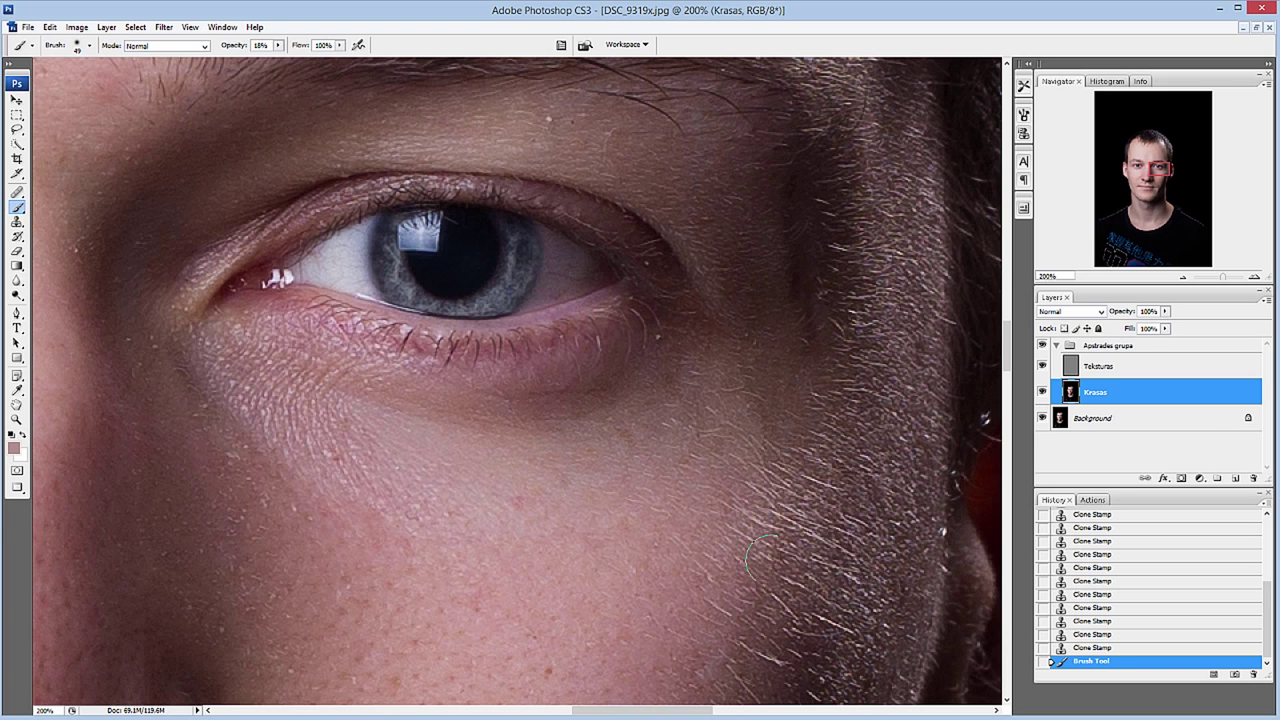
Switch between the Brush Tool and Clone Stamp history states, leaving Clone Stamp selected.
{"action": "left_click", "coordinate": [1180, 277]}
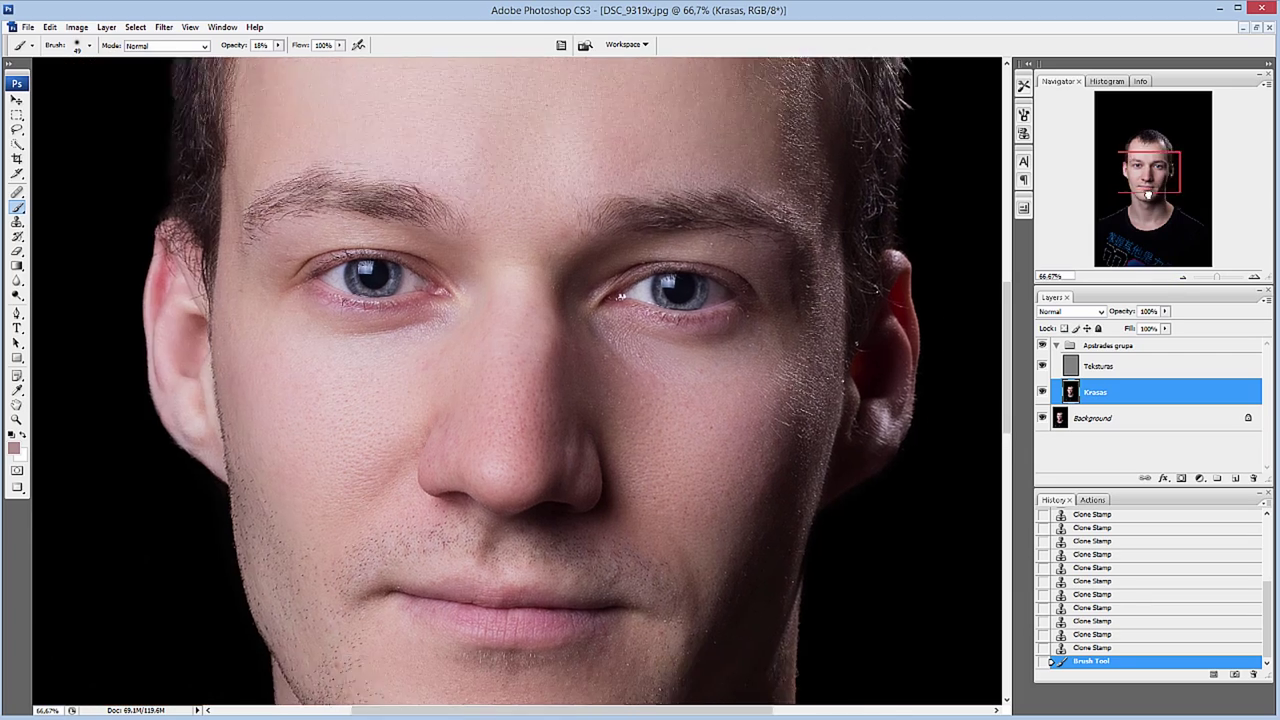
{"action": "left_click_drag", "start_coordinate": [1165, 188], "coordinate": [1150, 190]}
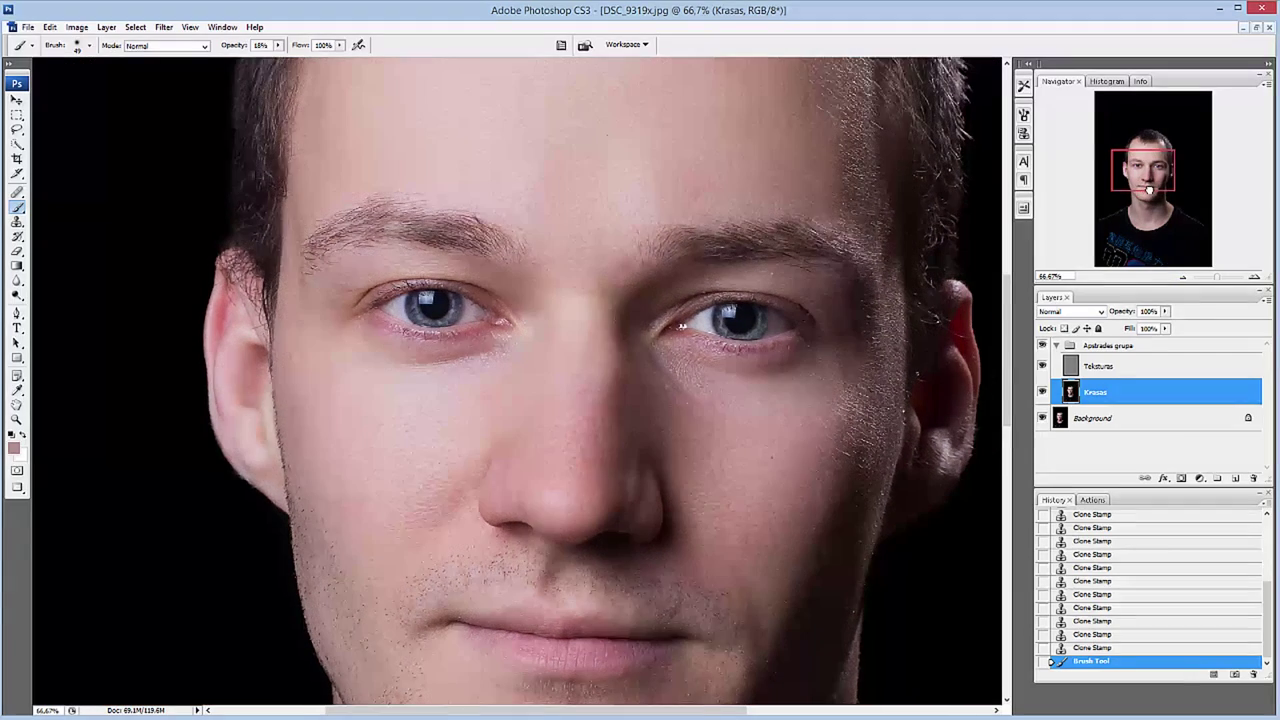
{"action": "left_click", "coordinate": [1070, 649]}
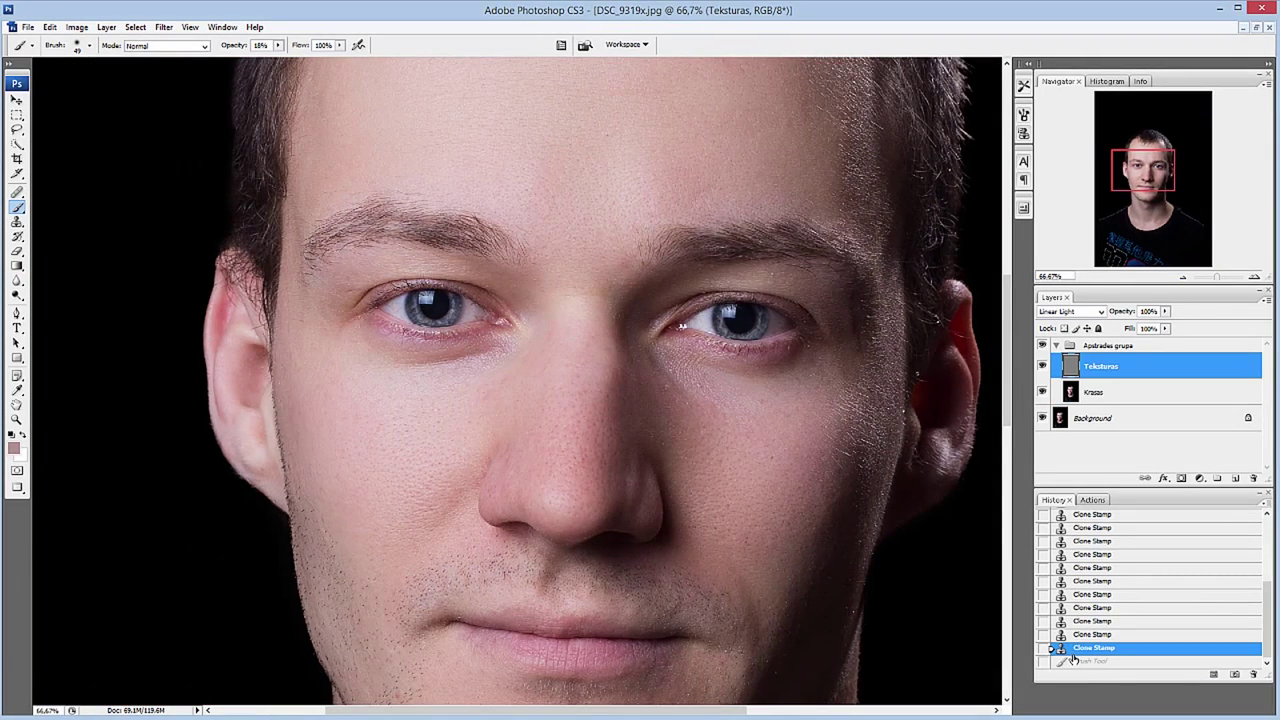
{"action": "left_click", "coordinate": [1073, 661]}
{"action": "left_click", "coordinate": [1075, 649]}
{"action": "left_click", "coordinate": [1076, 661]}
{"action": "left_click", "coordinate": [1070, 662]}
Reframe the face at closer zoom and choose the Lasso tool.
{"action": "left_click", "coordinate": [1183, 278]}
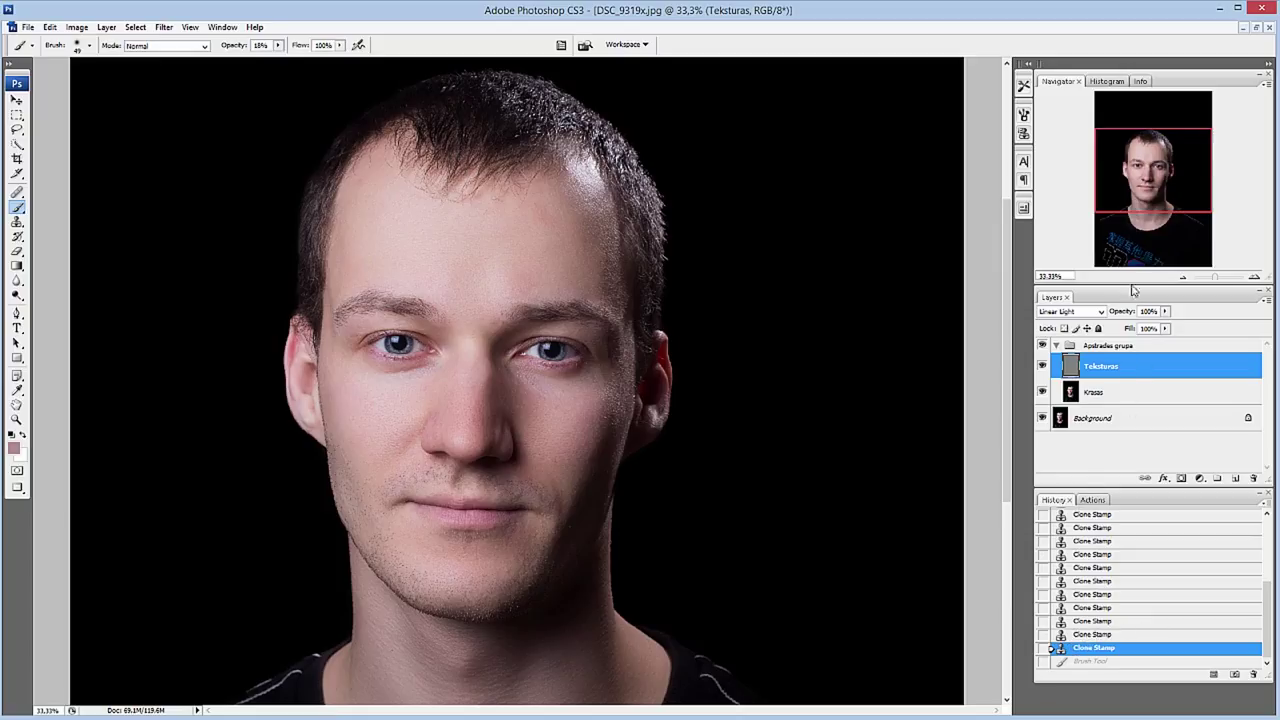
{"action": "left_click", "coordinate": [1253, 277]}
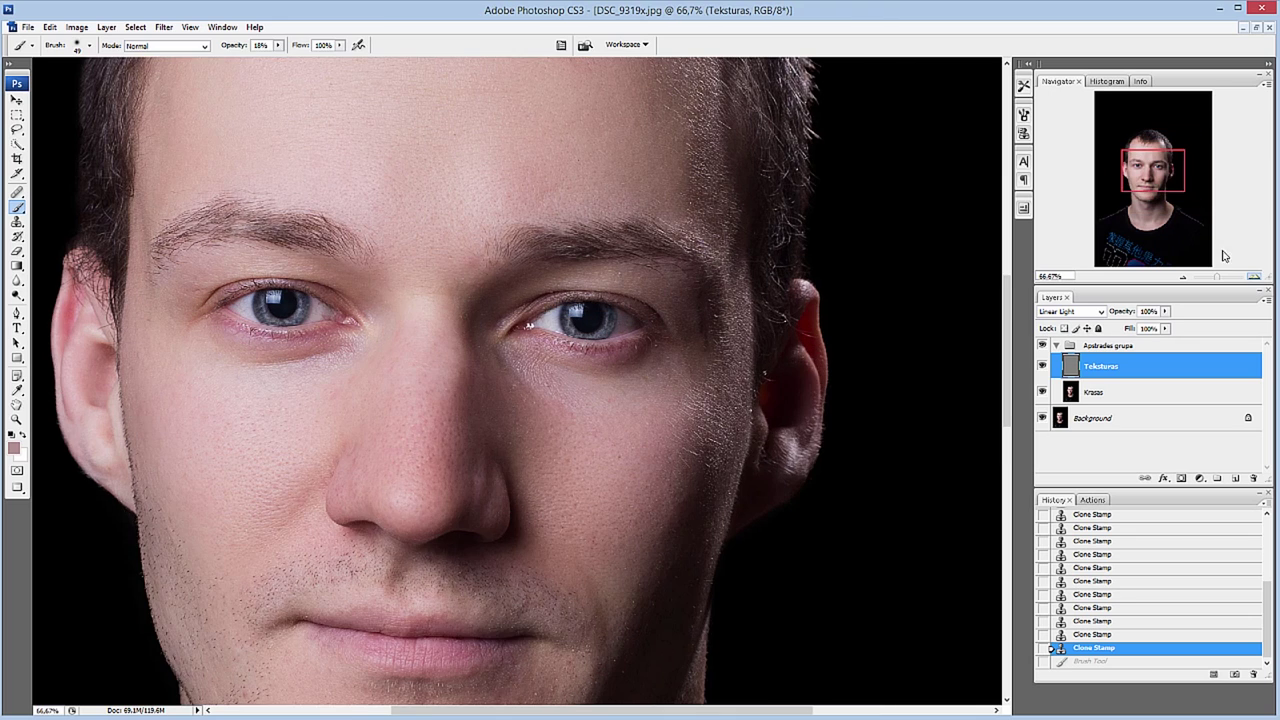
{"action": "left_click_drag", "start_coordinate": [1142, 171], "coordinate": [1135, 170]}
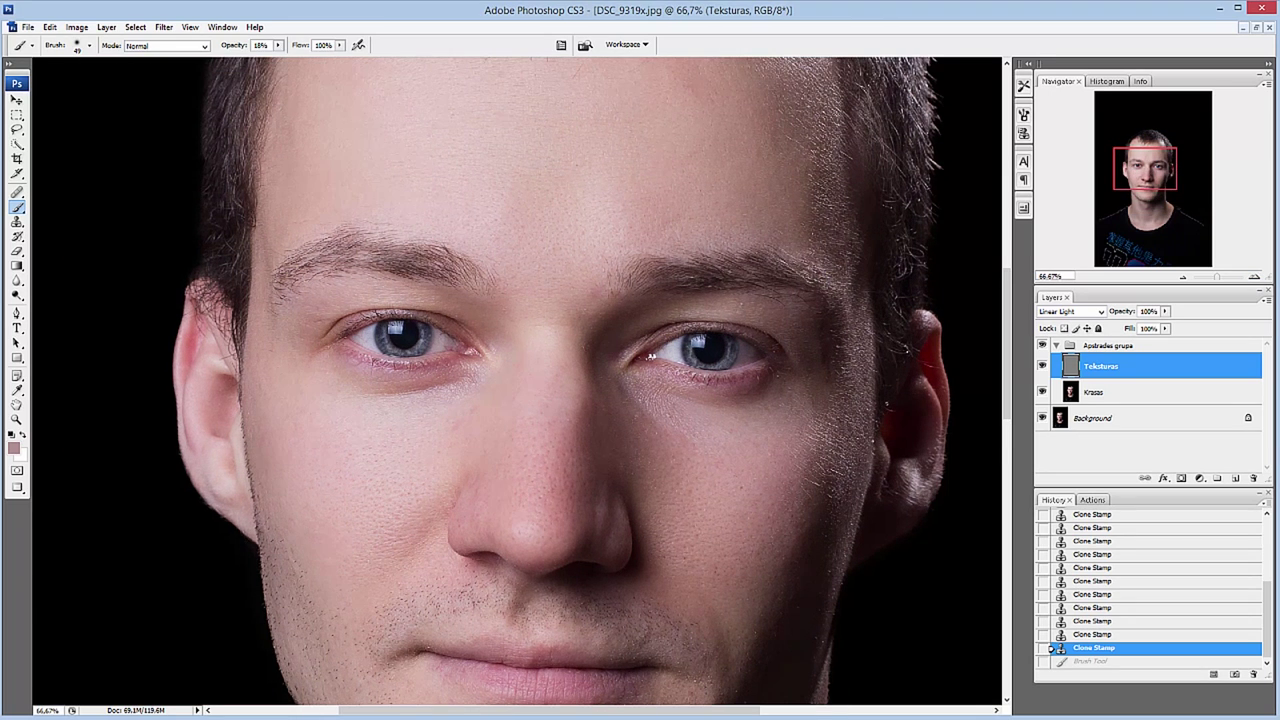
{"action": "left_click", "coordinate": [17, 130]}
On the Krasas layer, lasso and Gaussian Blur the area under the left eye.
{"action": "left_click", "coordinate": [1074, 396]}
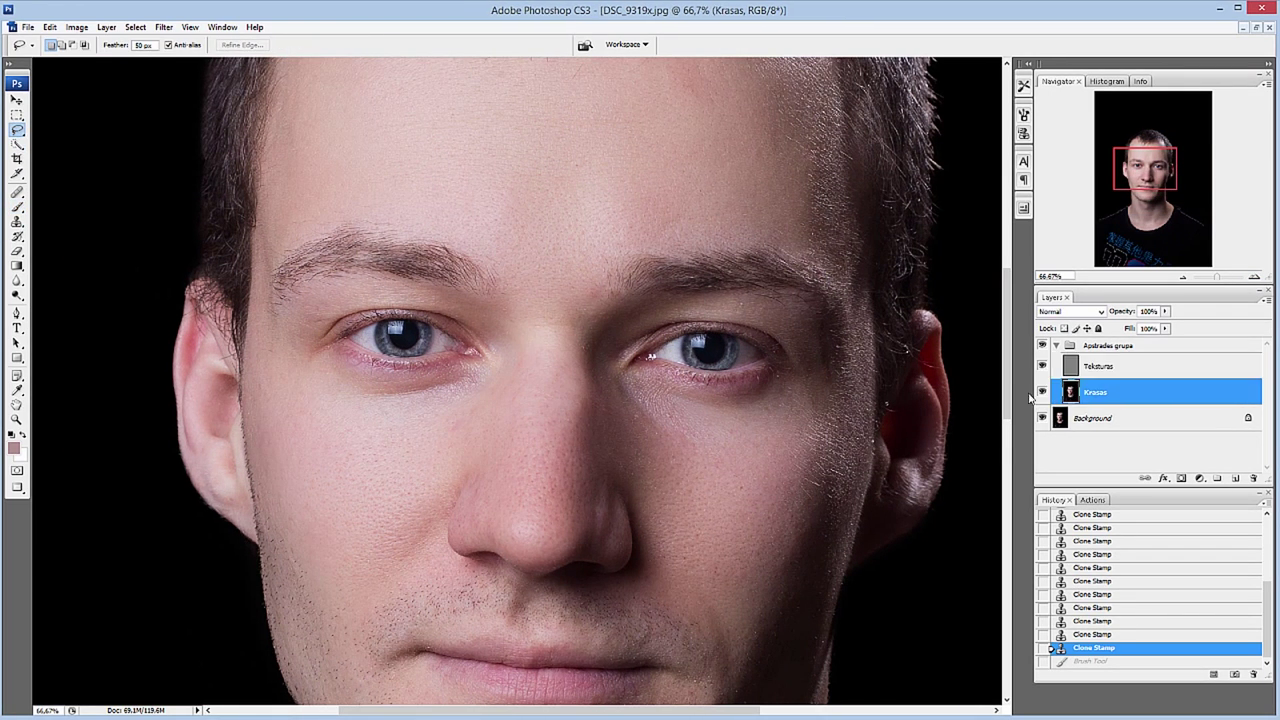
{"action": "mouse_move", "coordinate": [472, 383]}
{"action": "left_mouse_down"}
{"action": "mouse_move", "coordinate": [346, 362]}
{"action": "mouse_move", "coordinate": [470, 384]}
{"action": "left_mouse_up"}
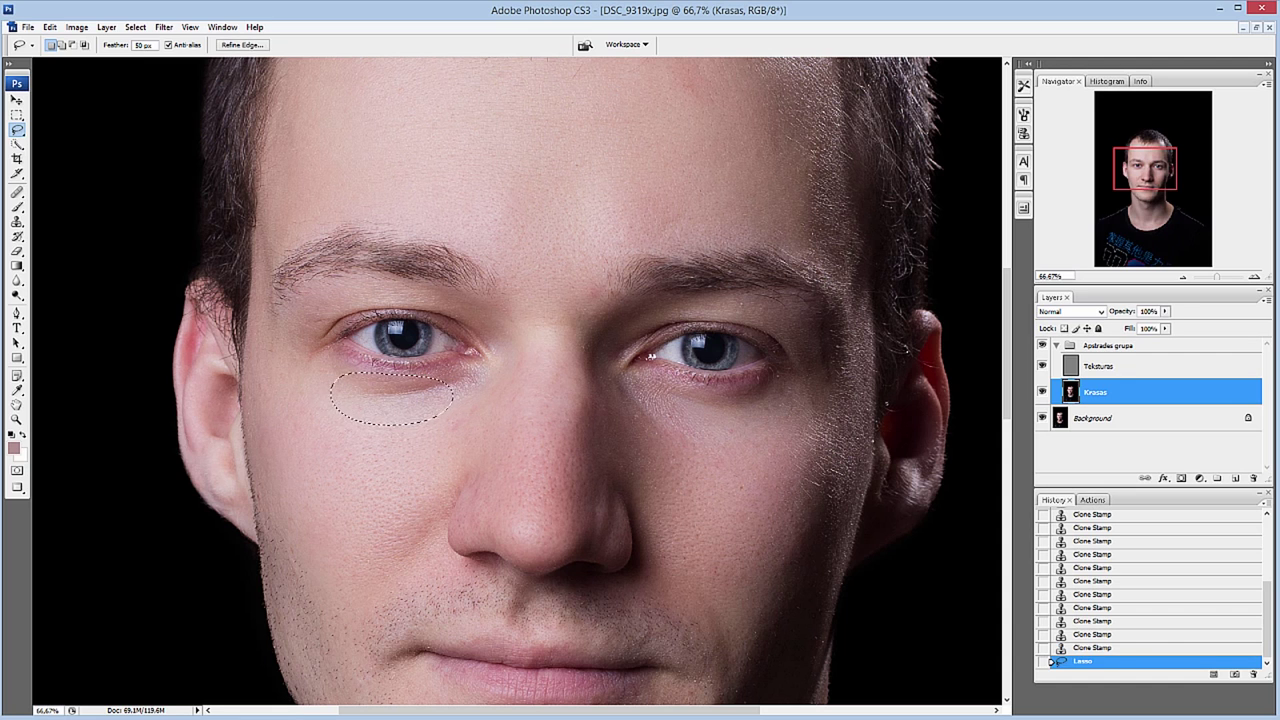
{"action": "key", "text": "ctrl+f"}
{"action": "key", "text": "ctrl+f"}
{"action": "key", "text": "Right"}
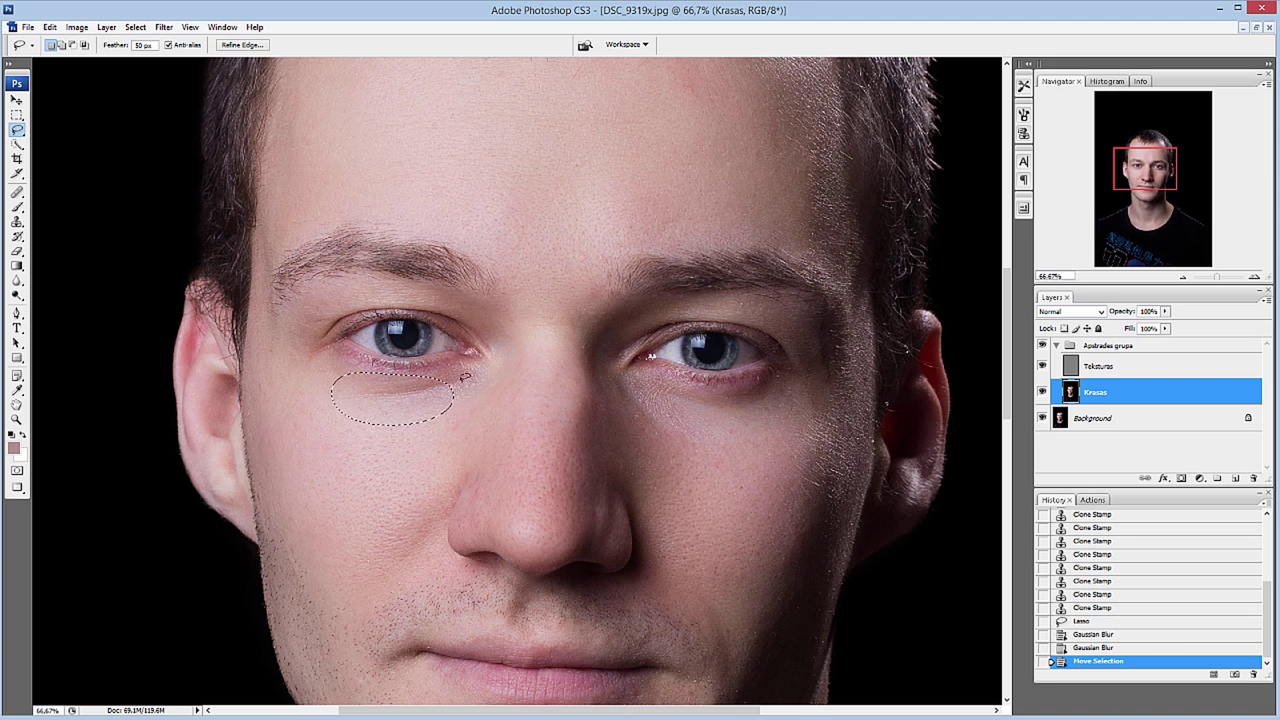
{"action": "key", "text": "ctrl+d"}
Blur the left under-eye area again, then the area under the right eye.
{"action": "left_click_drag", "start_coordinate": [340, 357], "coordinate": [471, 383]}
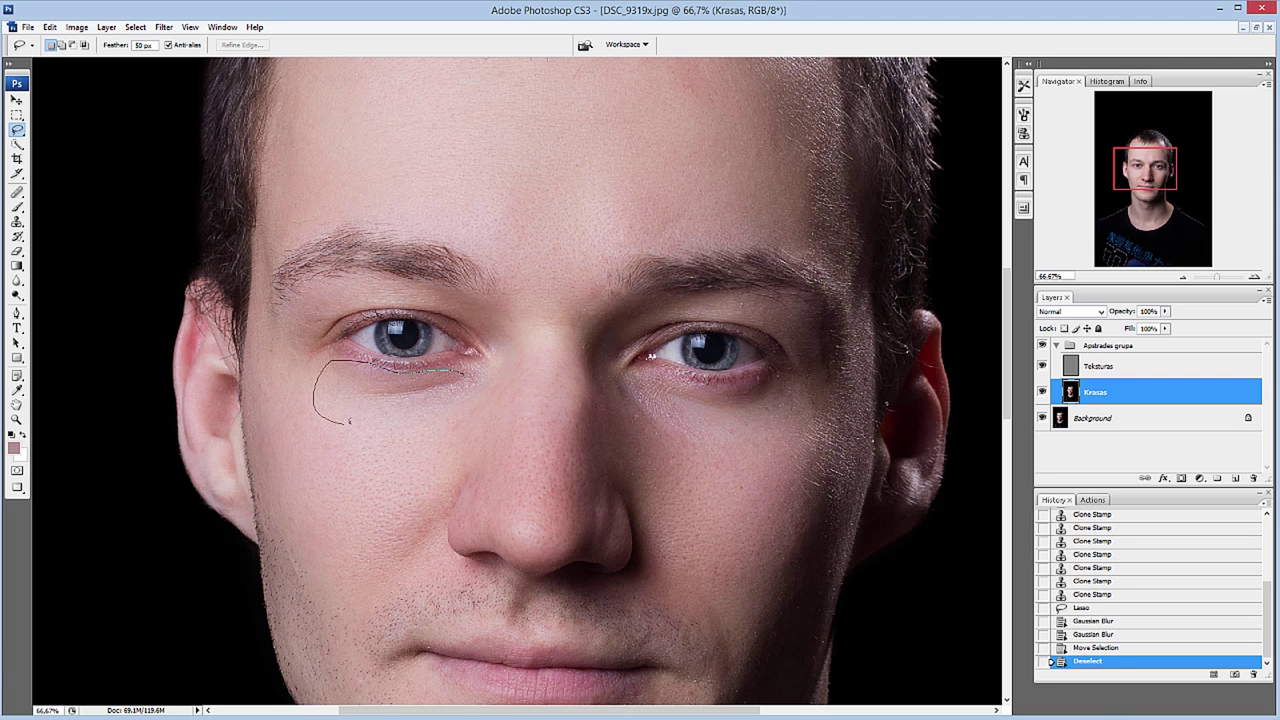
{"action": "key", "text": "ctrl+f"}
{"action": "key", "text": "ctrl+f"}
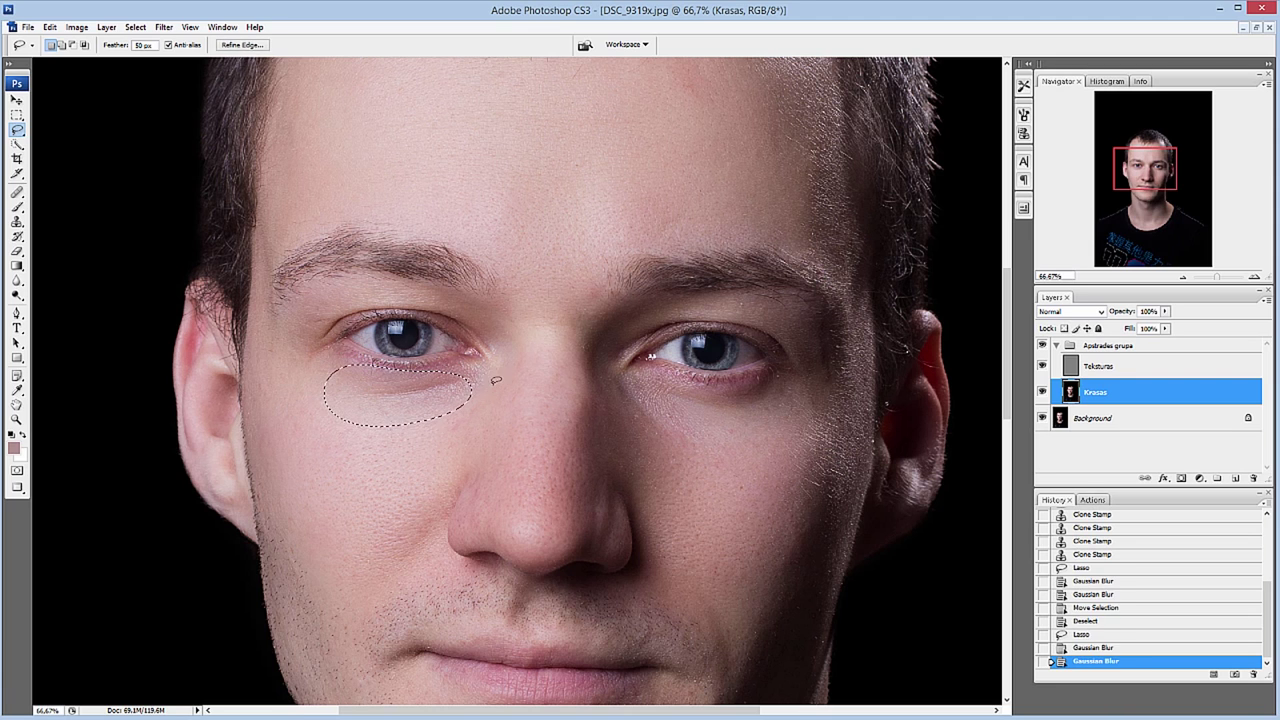
{"action": "key", "text": "ctrl+d"}
{"action": "mouse_move", "coordinate": [787, 377]}
{"action": "left_mouse_down"}
{"action": "mouse_move", "coordinate": [724, 389]}
{"action": "mouse_move", "coordinate": [785, 380]}
{"action": "left_mouse_up"}
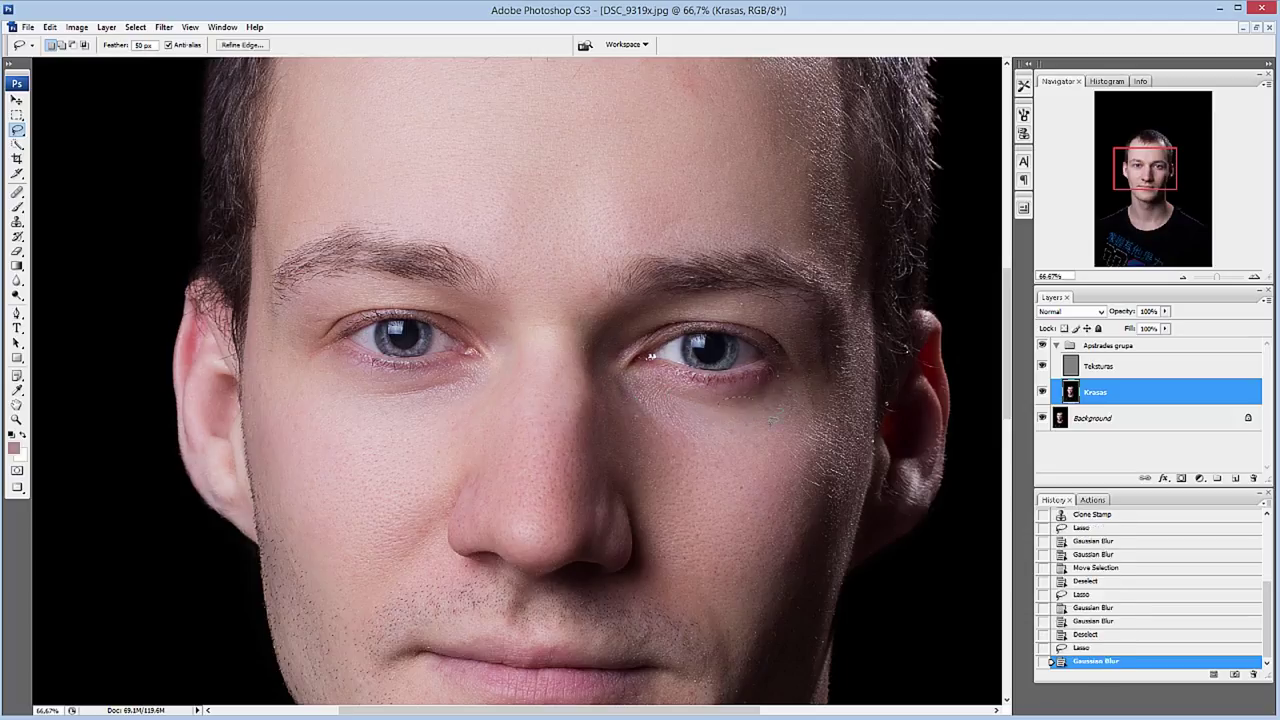
{"action": "key", "text": "ctrl+f"}
{"action": "key", "text": "ctrl+d"}
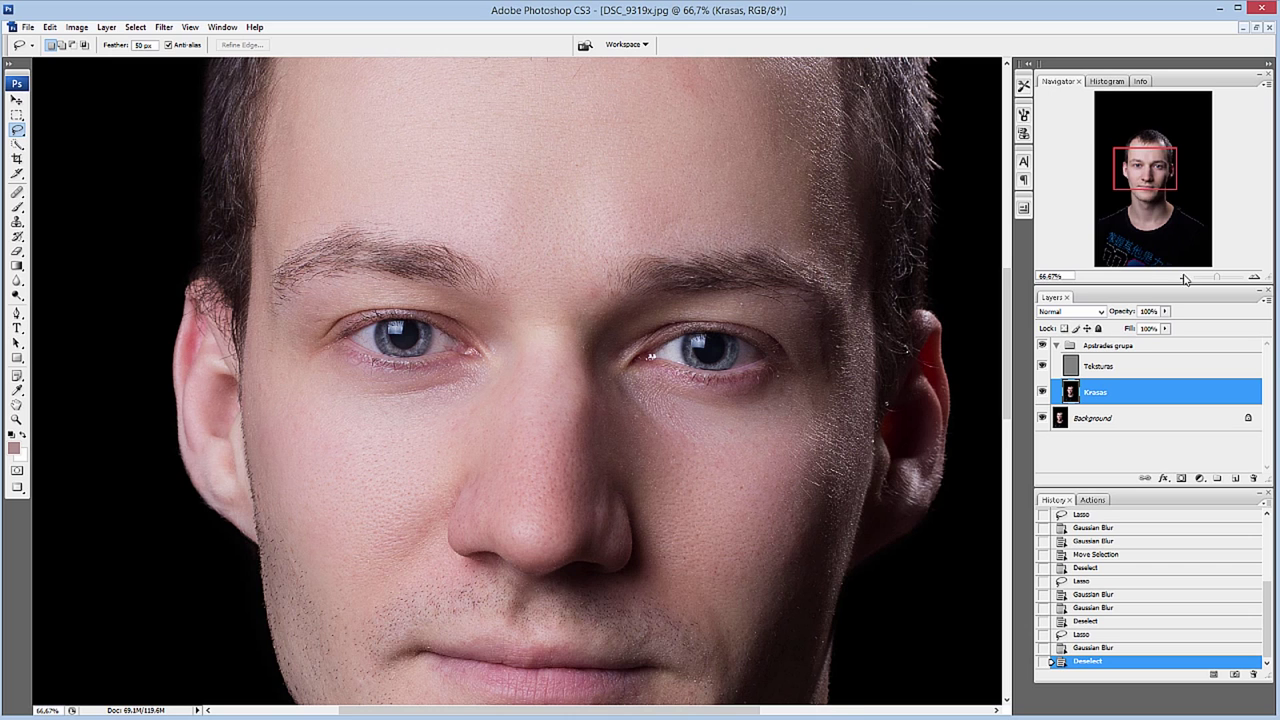
{"action": "left_click", "coordinate": [1183, 277]}
{"action": "left_click_drag", "start_coordinate": [1158, 141], "coordinate": [1161, 147]}
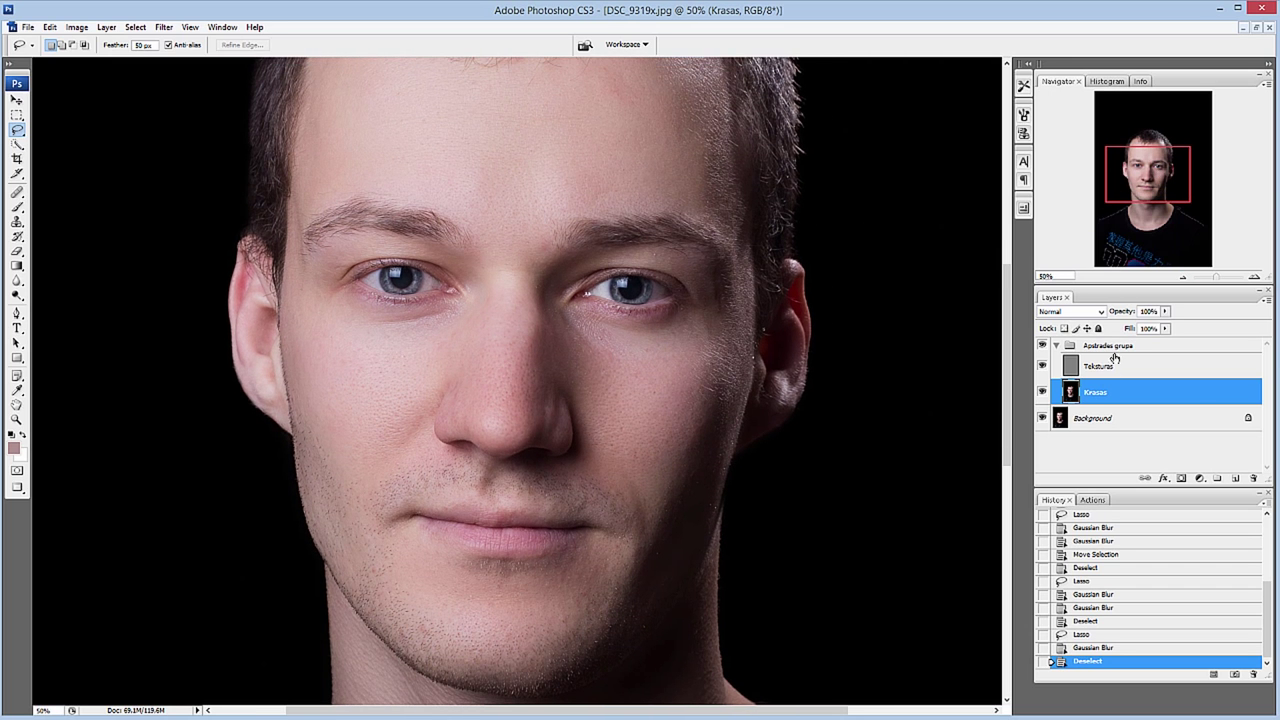
{"action": "left_click", "coordinate": [1042, 345]}
{"action": "left_click", "coordinate": [1043, 347]}
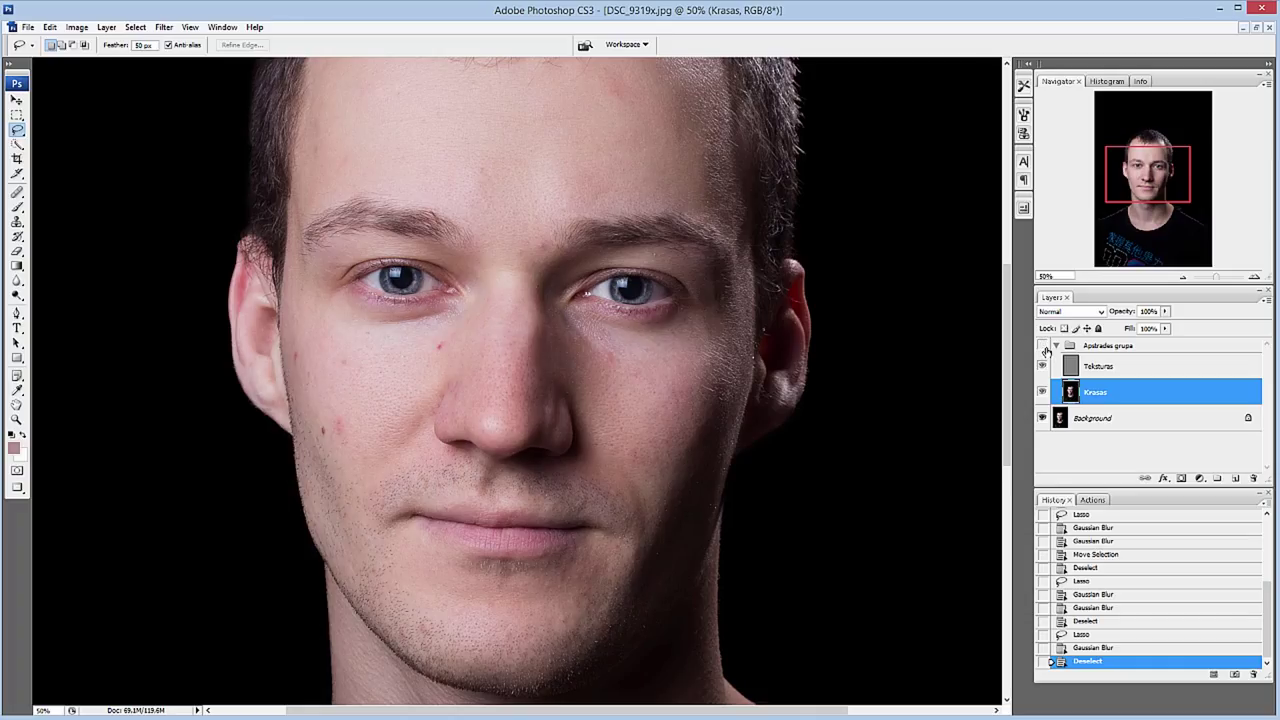
{"action": "left_click", "coordinate": [1043, 347]}
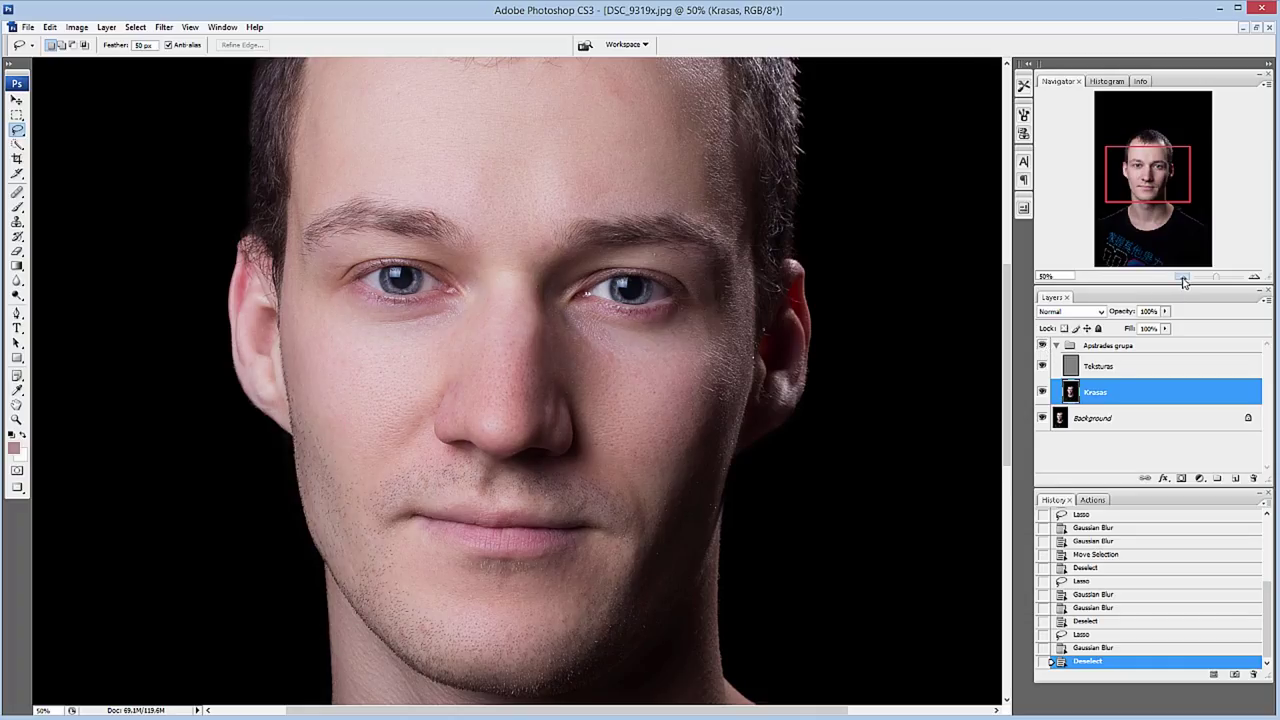
{"action": "left_click", "coordinate": [1182, 279]}
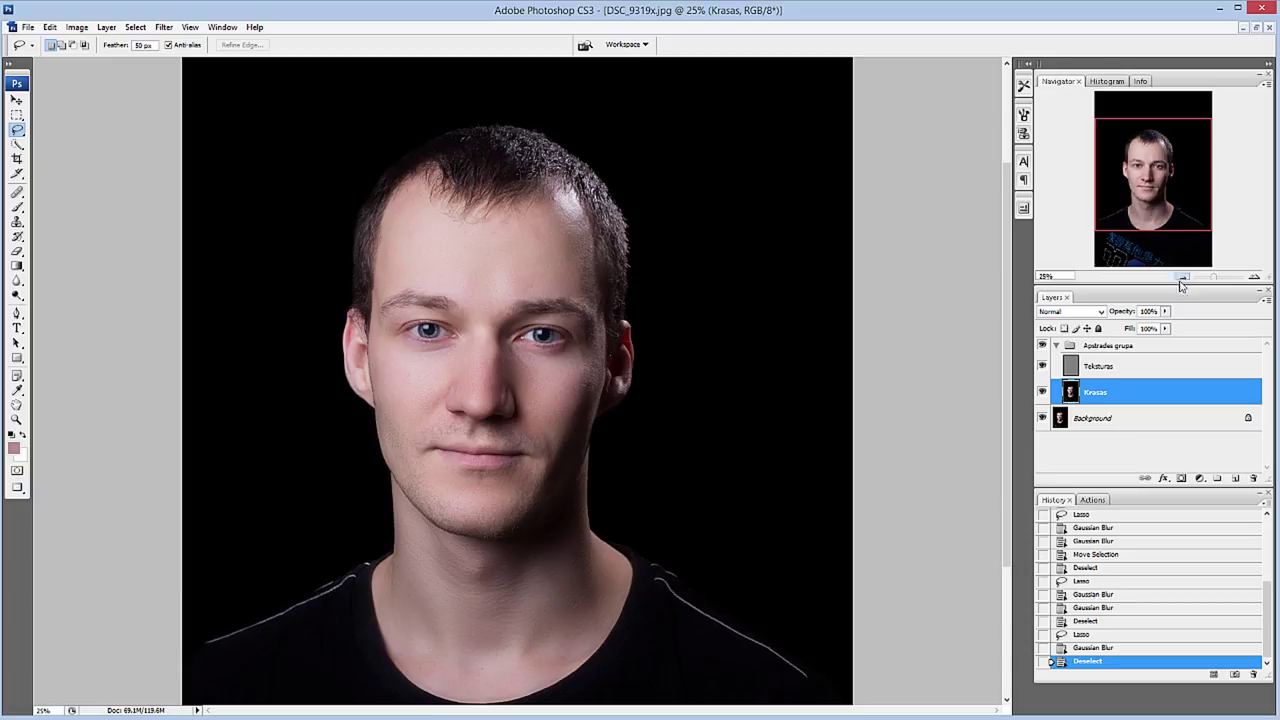
{"action": "left_click", "coordinate": [1182, 279]}
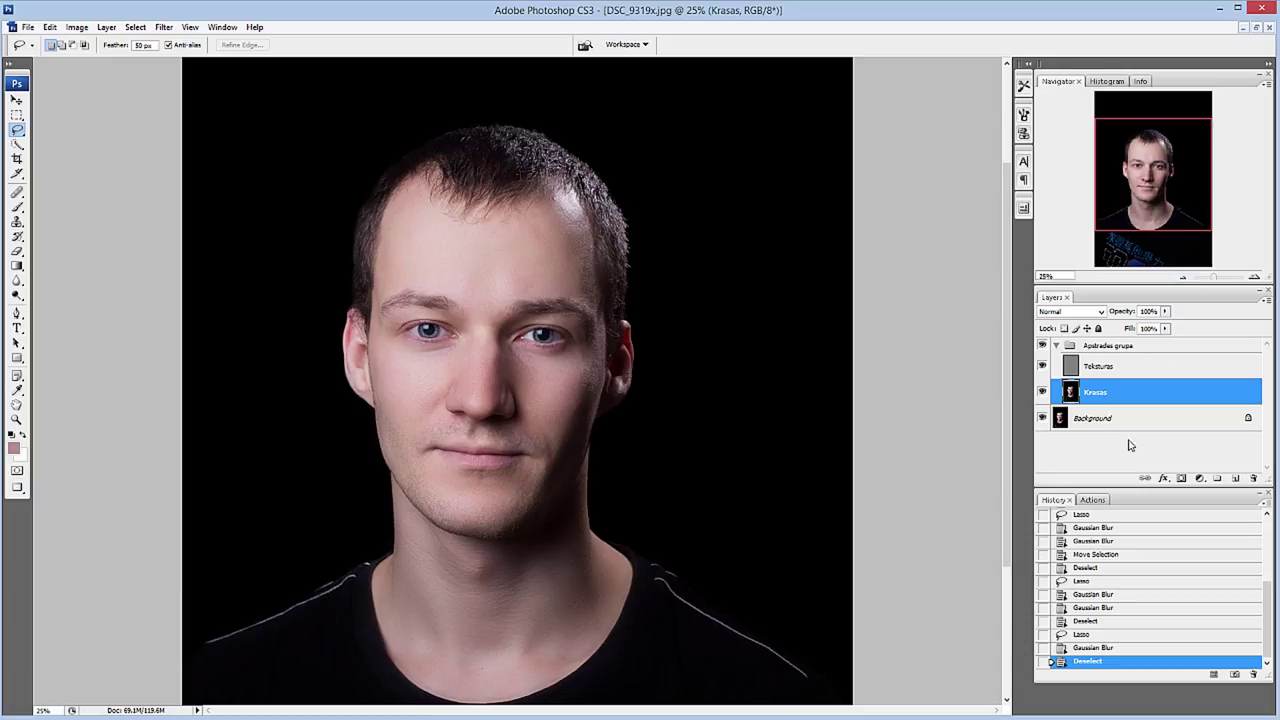